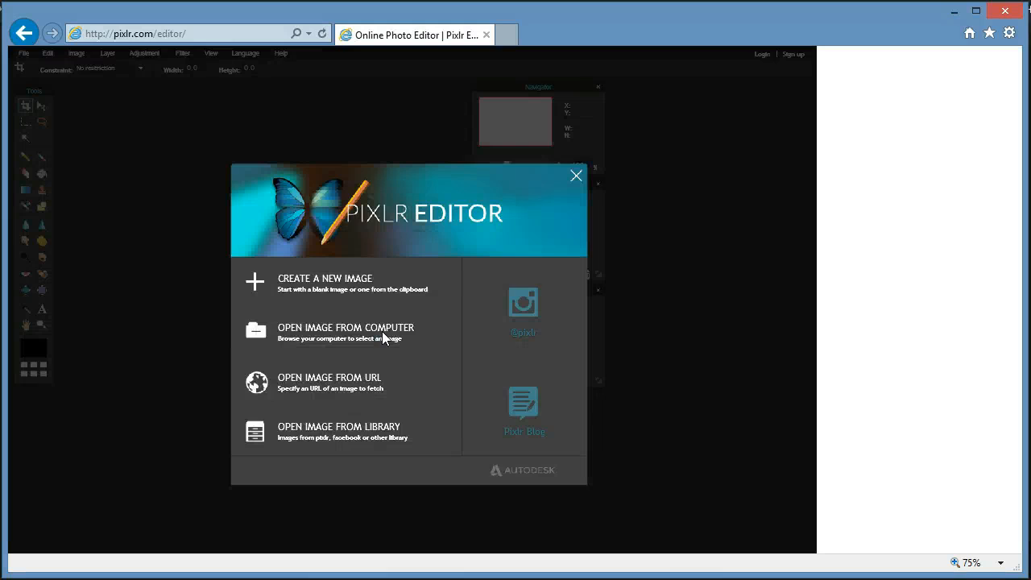
Open craiglist-flyer from the computer and move the Navigator, Layers and History panels off the canvas.
{"action": "left_click", "coordinate": [352, 332]}
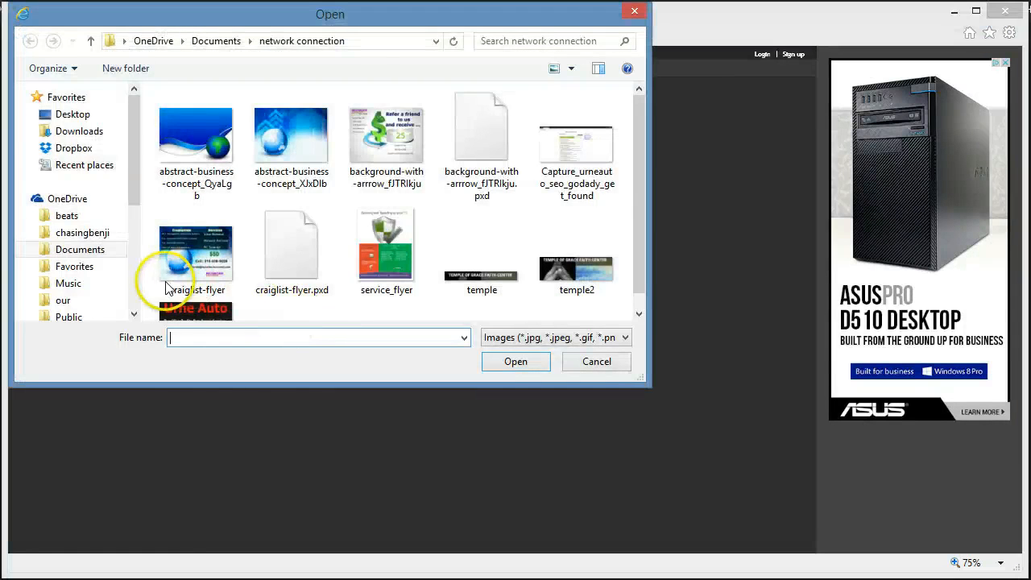
{"action": "double_click", "coordinate": [190, 247]}
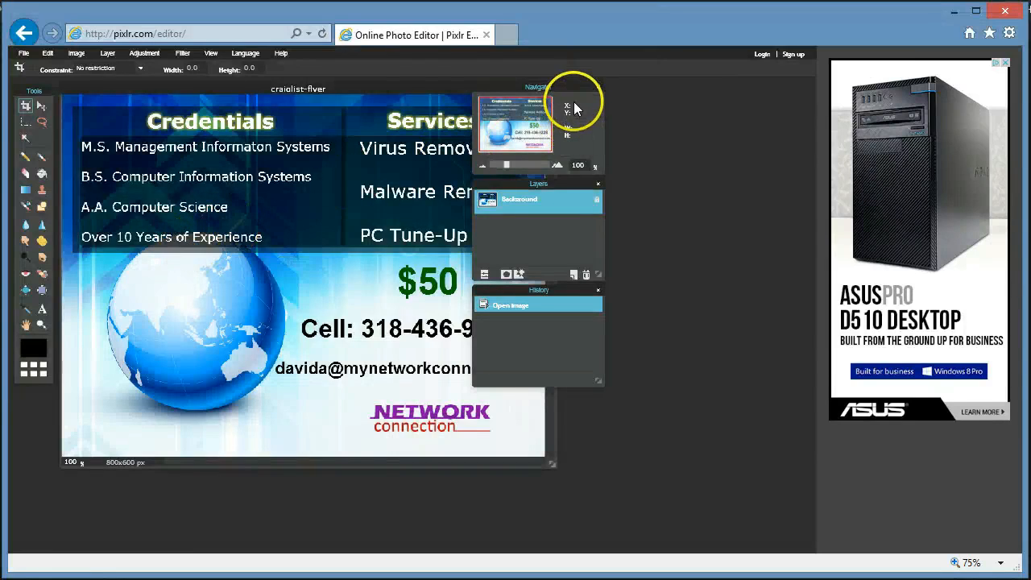
{"action": "left_click_drag", "start_coordinate": [574, 88], "coordinate": [799, 128]}
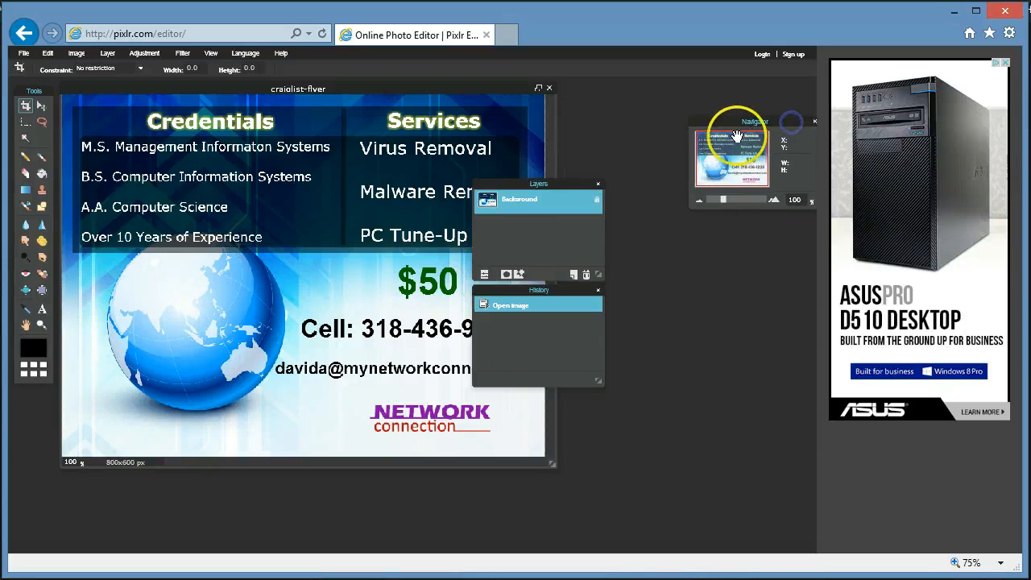
{"action": "left_click_drag", "start_coordinate": [572, 184], "coordinate": [775, 244]}
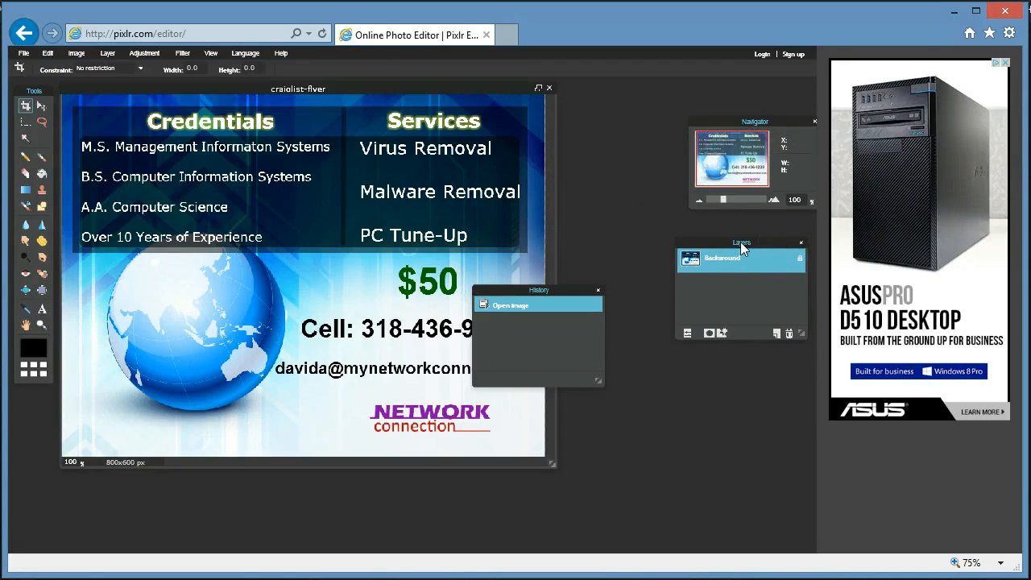
{"action": "left_click_drag", "start_coordinate": [569, 292], "coordinate": [779, 405]}
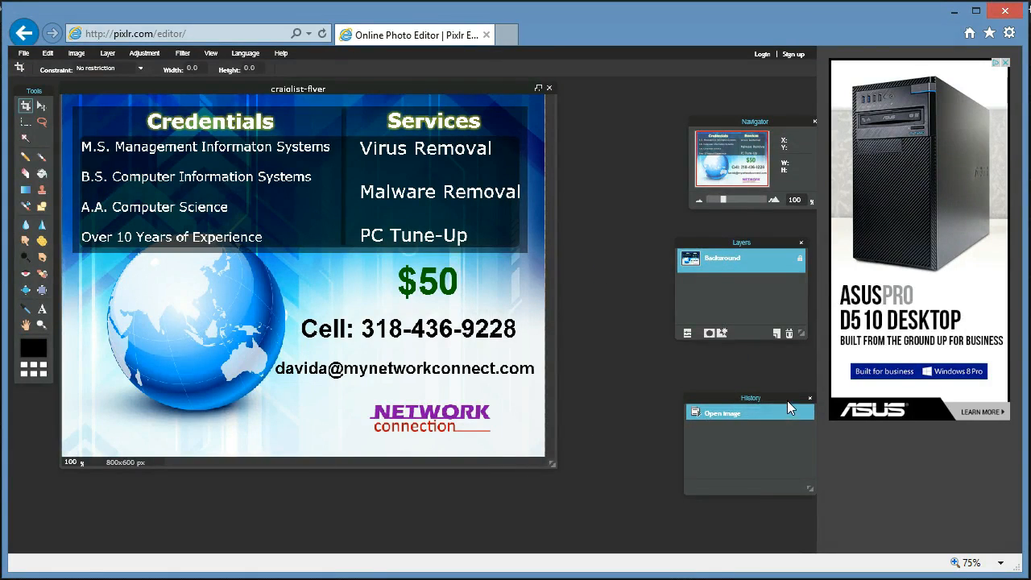
{"action": "left_click_drag", "start_coordinate": [782, 400], "coordinate": [764, 400]}
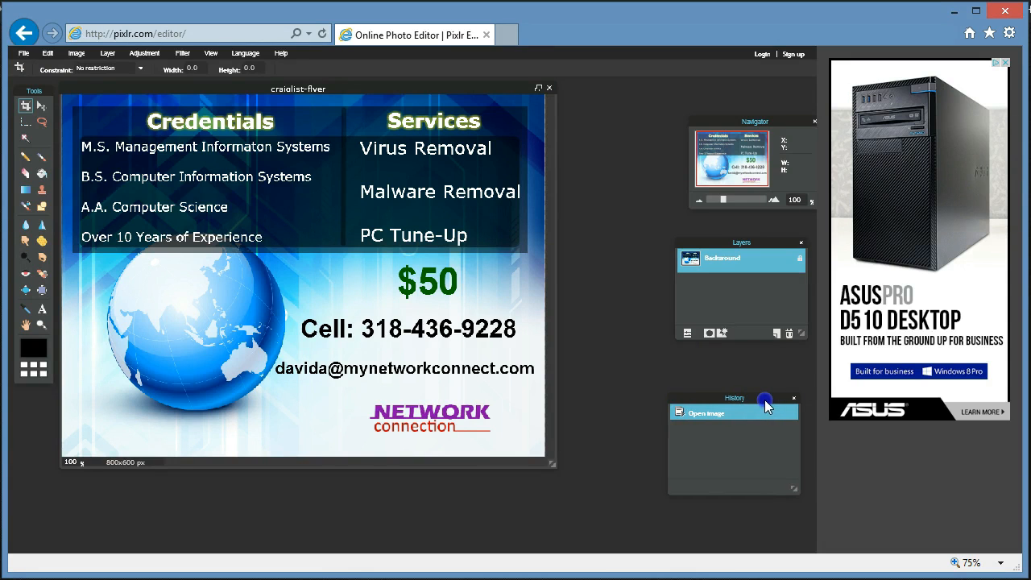
Open the abstract-business-concept globe image and set its width to 800, giving 800x600 pixels.
{"action": "left_click", "coordinate": [24, 52]}
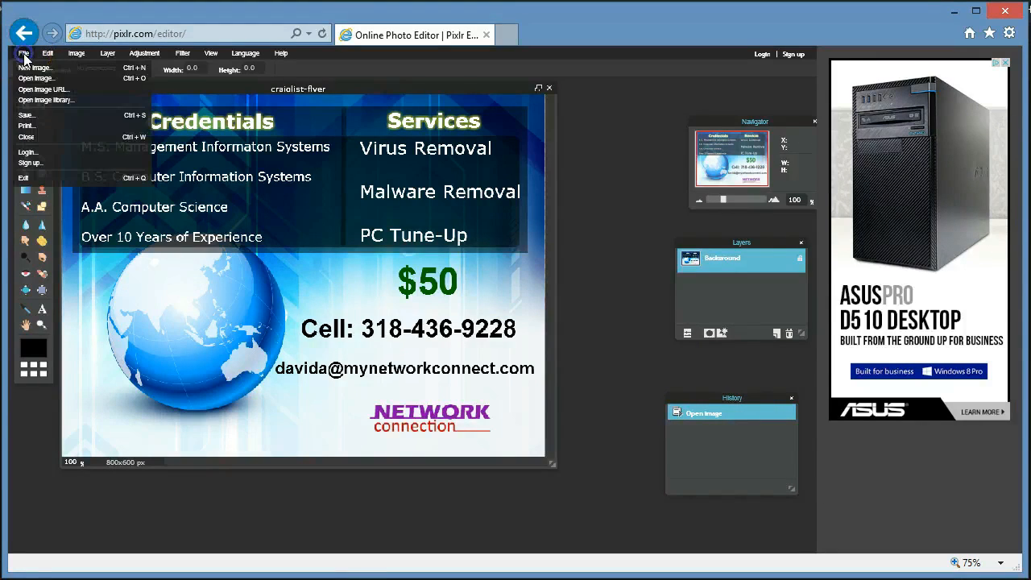
{"action": "left_click", "coordinate": [64, 78]}
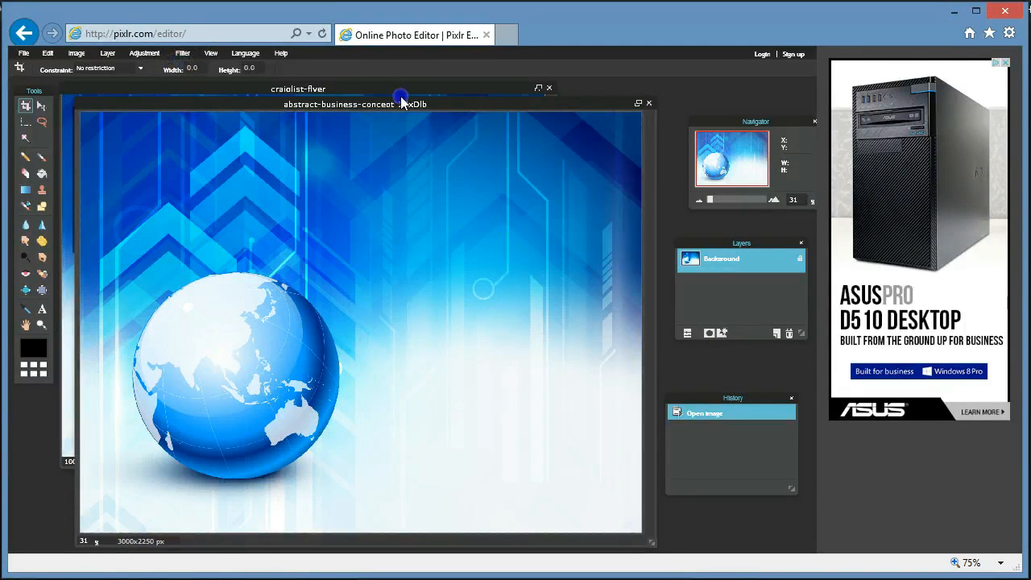
{"action": "left_click", "coordinate": [75, 55]}
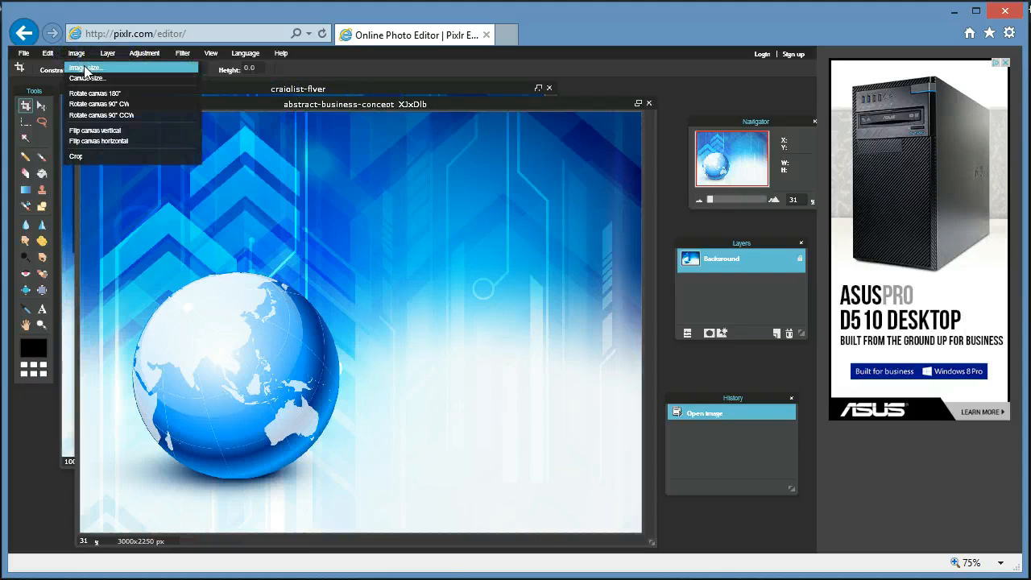
{"action": "left_click", "coordinate": [85, 71]}
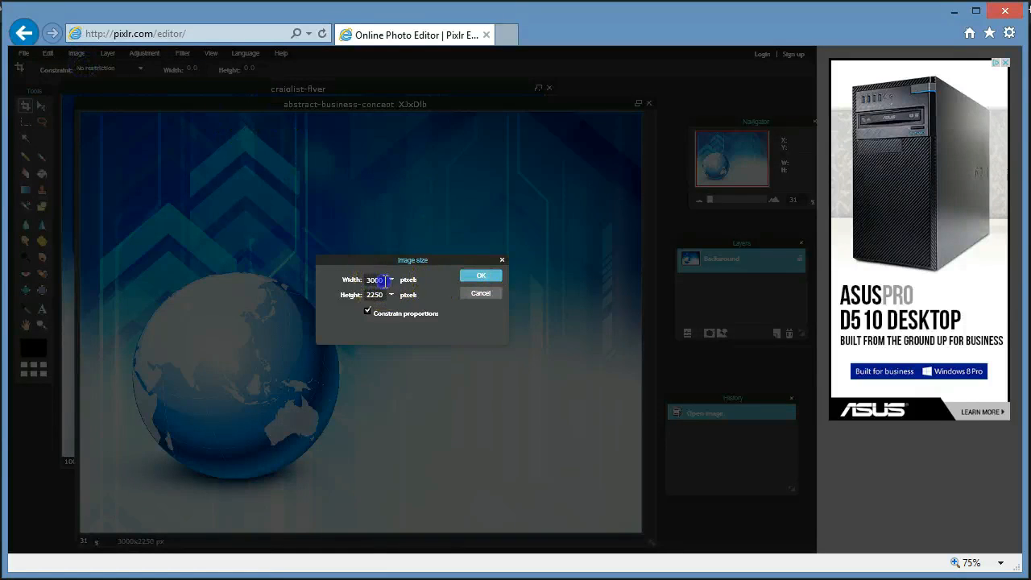
{"action": "left_click_drag", "start_coordinate": [385, 281], "coordinate": [345, 282]}
{"action": "type", "text": "800"}
{"action": "left_click", "coordinate": [481, 275]}
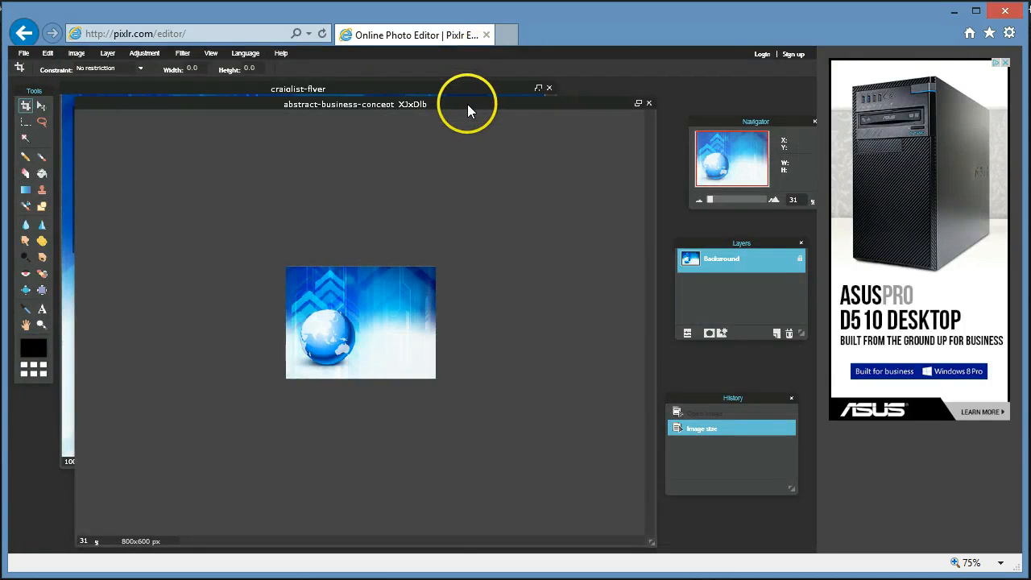
Select all and copy the globe image, then start a new image preset to Clipboard 800 x 600.
{"action": "left_click_drag", "start_coordinate": [468, 104], "coordinate": [606, 115]}
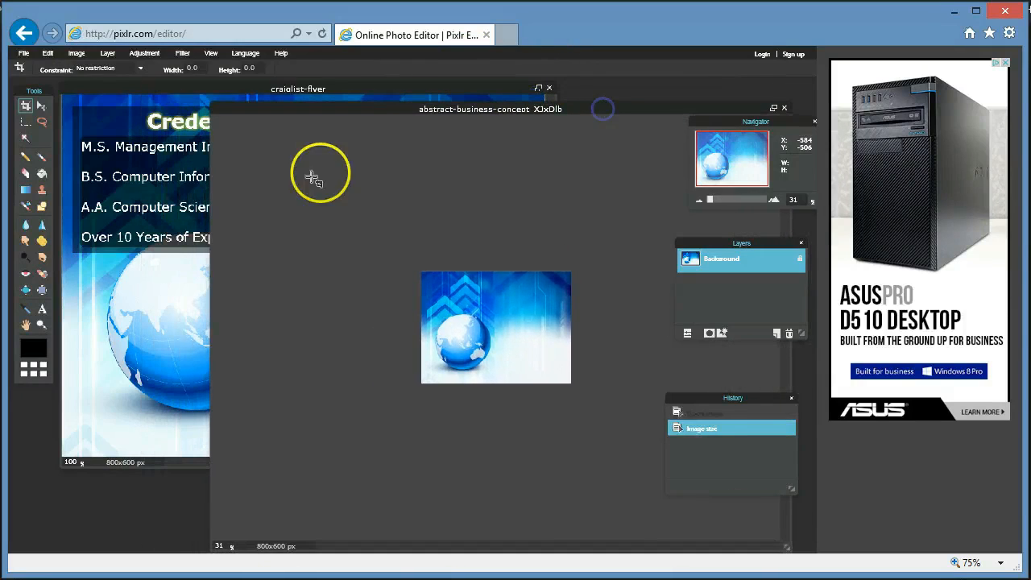
{"action": "left_click", "coordinate": [48, 53]}
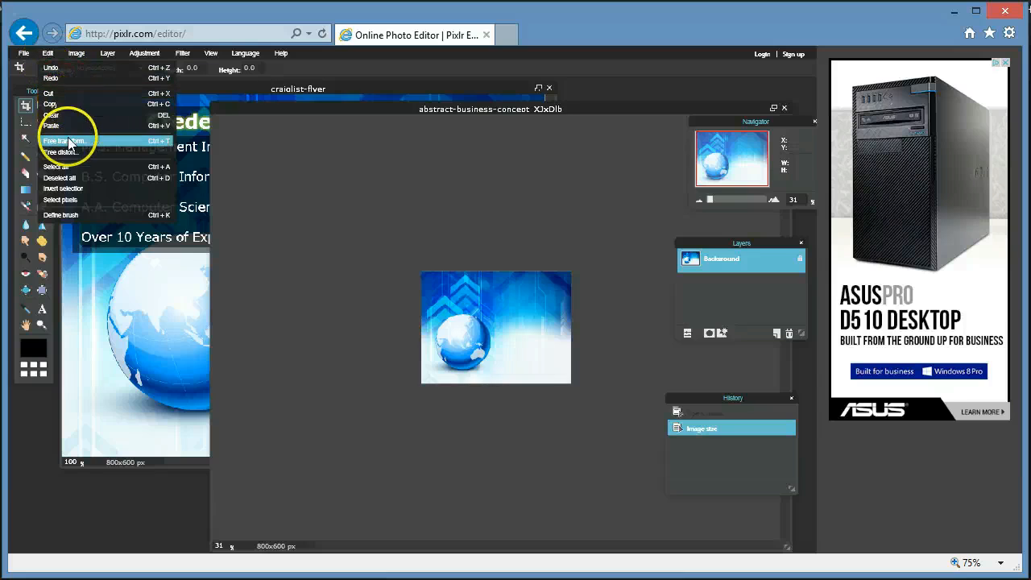
{"action": "left_click", "coordinate": [95, 166]}
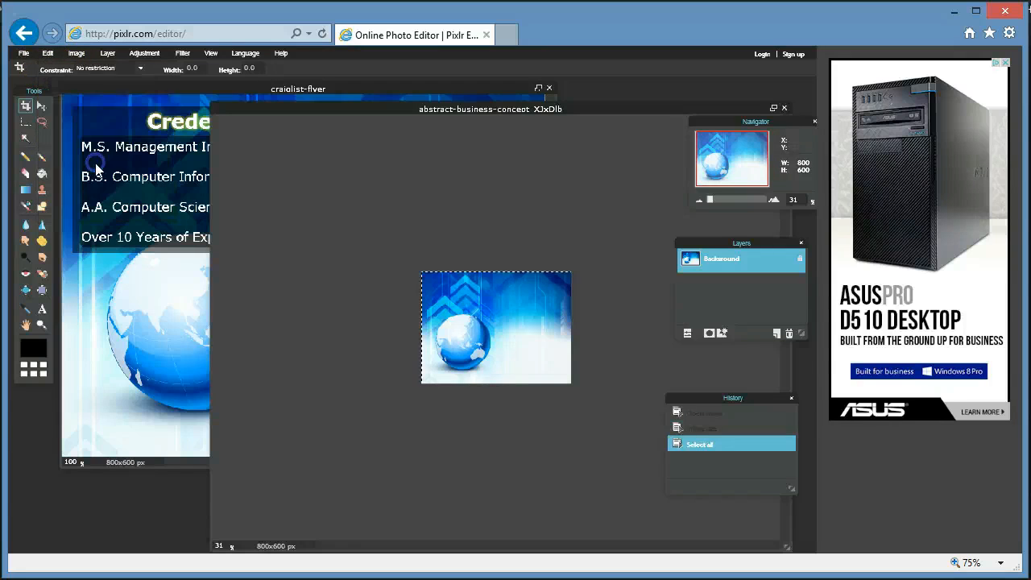
{"action": "left_click", "coordinate": [48, 53]}
{"action": "left_click", "coordinate": [63, 105]}
{"action": "left_click", "coordinate": [23, 53]}
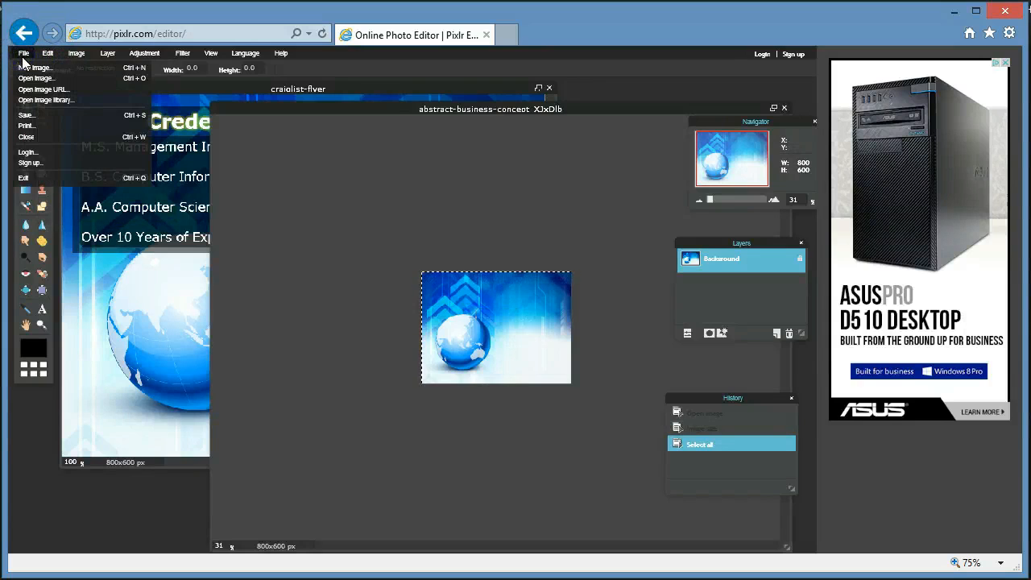
{"action": "left_click", "coordinate": [30, 68]}
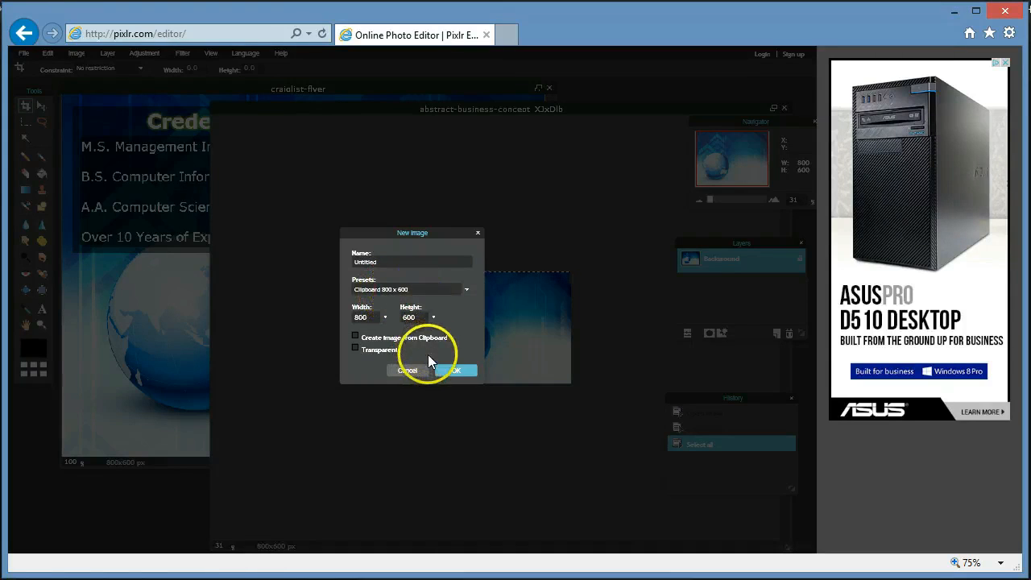
Create the blank 800x600 Untitled image and drag the globe's Background layer into it.
{"action": "left_click", "coordinate": [456, 371]}
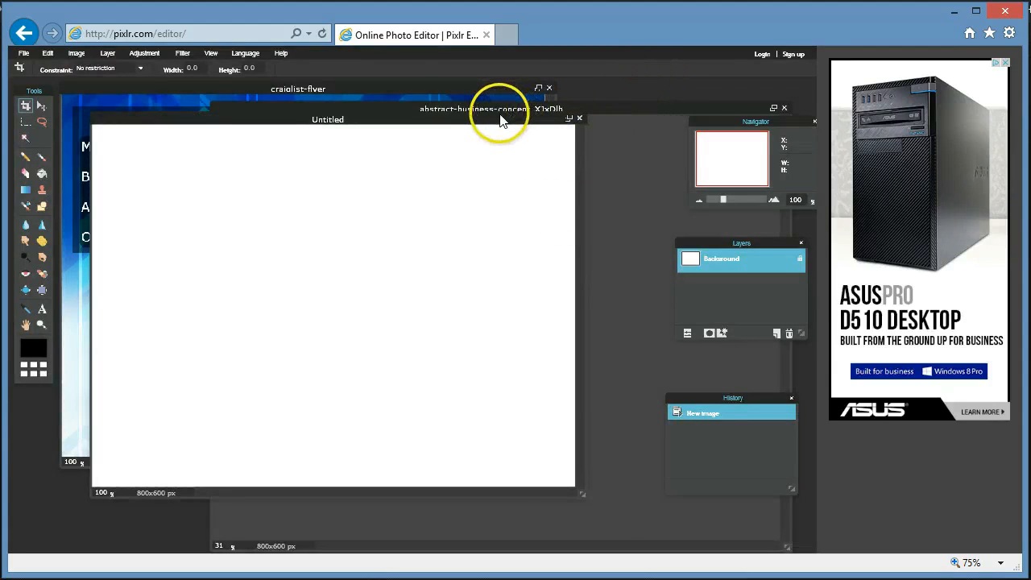
{"action": "left_click_drag", "start_coordinate": [500, 119], "coordinate": [424, 129]}
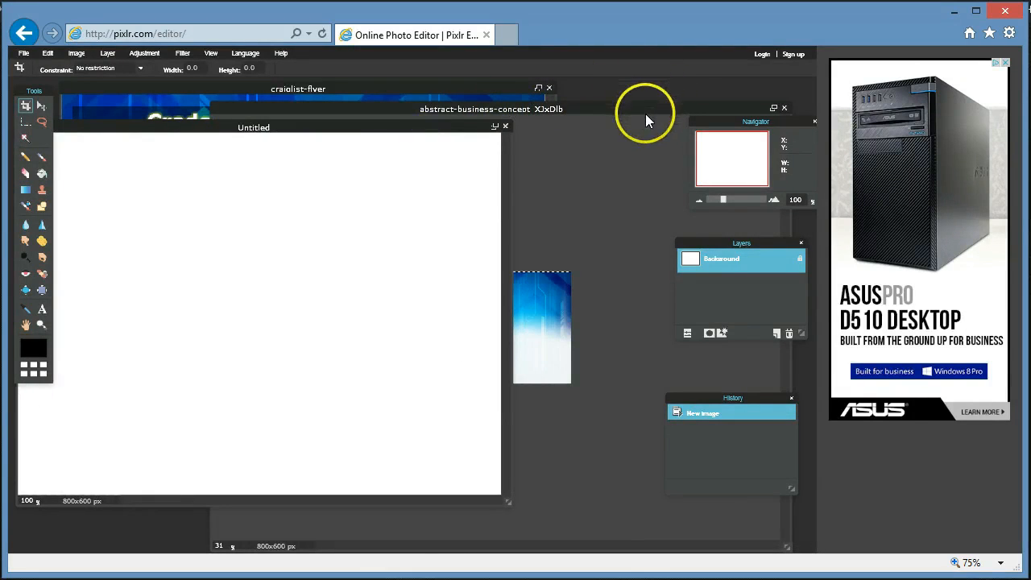
{"action": "left_click", "coordinate": [647, 111]}
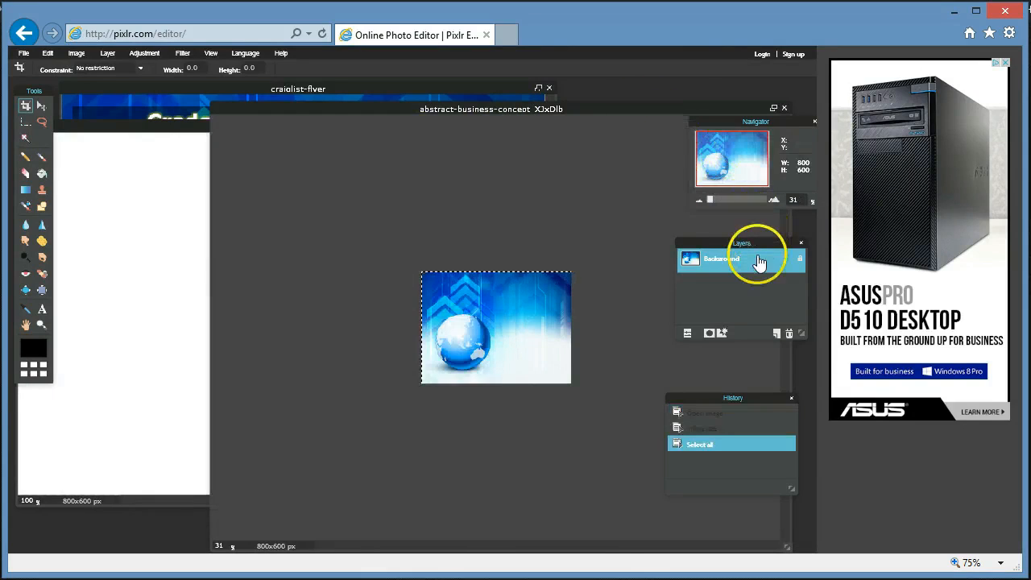
{"action": "left_click_drag", "start_coordinate": [756, 269], "coordinate": [139, 331]}
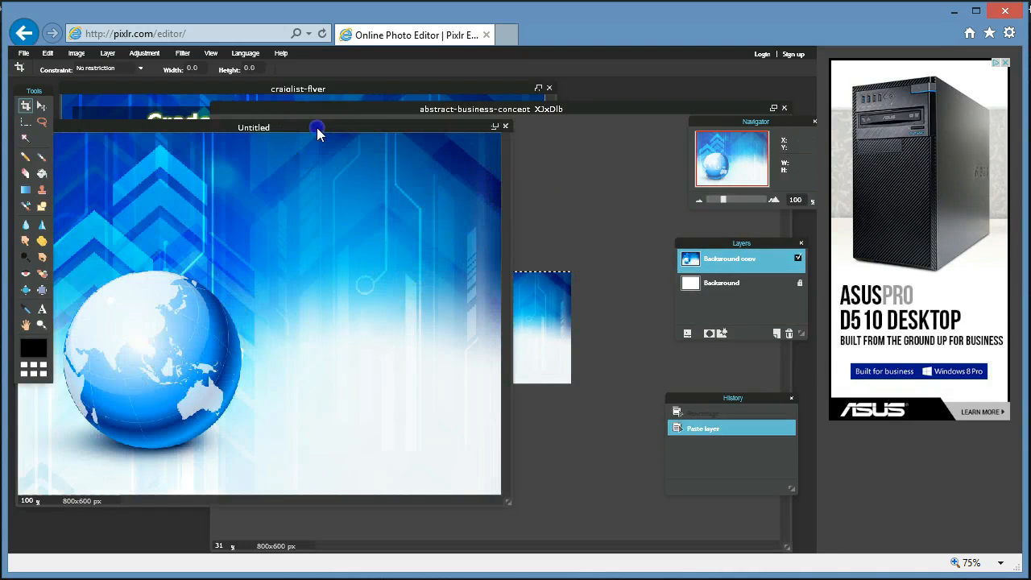
{"action": "left_click_drag", "start_coordinate": [317, 127], "coordinate": [292, 137]}
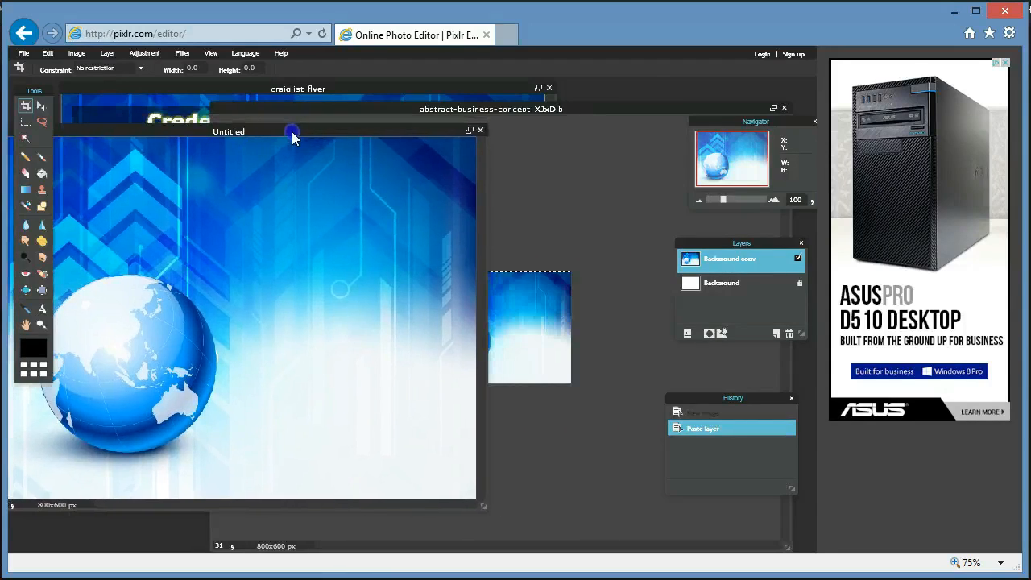
Close the original globe image without saving it.
{"action": "left_click", "coordinate": [628, 108]}
{"action": "left_click", "coordinate": [784, 109]}
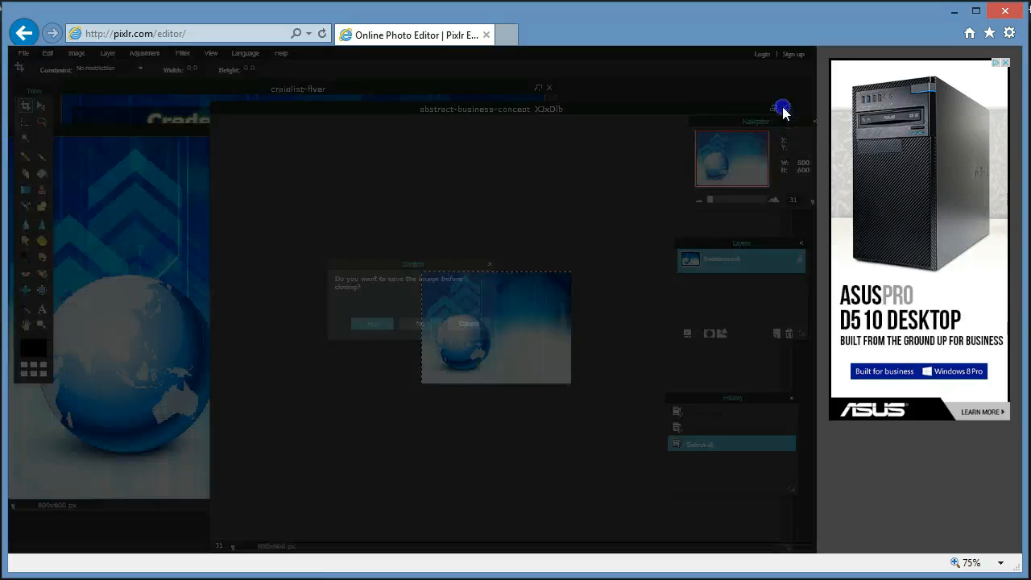
{"action": "left_click", "coordinate": [419, 325]}
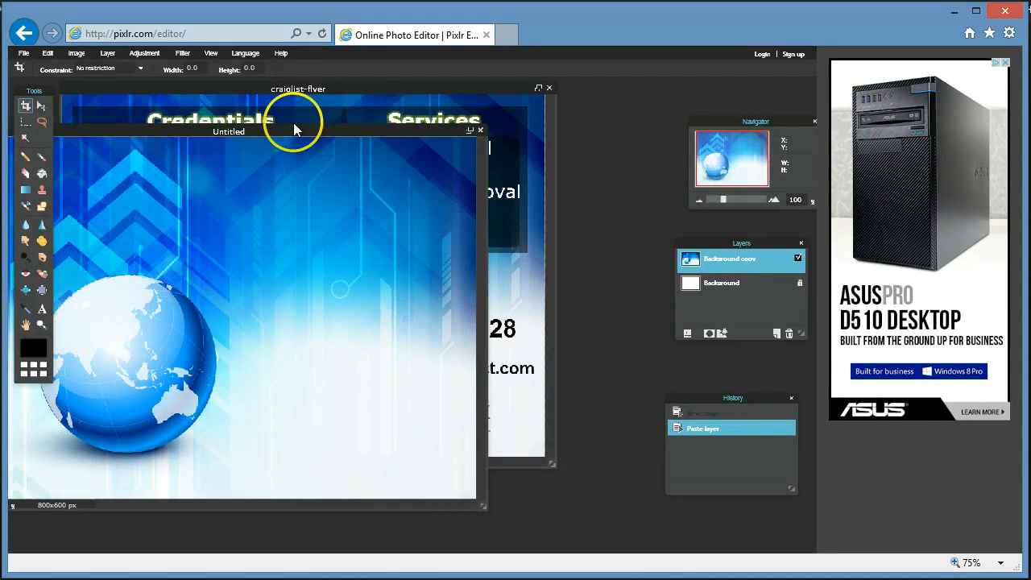
{"action": "left_click_drag", "start_coordinate": [289, 130], "coordinate": [529, 133]}
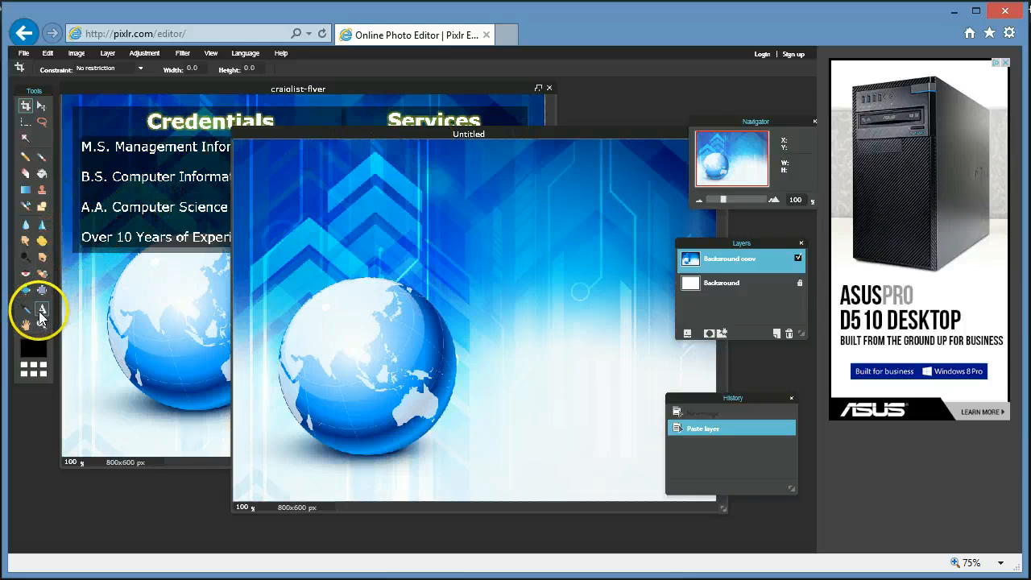
Start a text block at the top left and enter the M.S., B.S. and A.A. credential lines.
{"action": "left_click", "coordinate": [42, 311]}
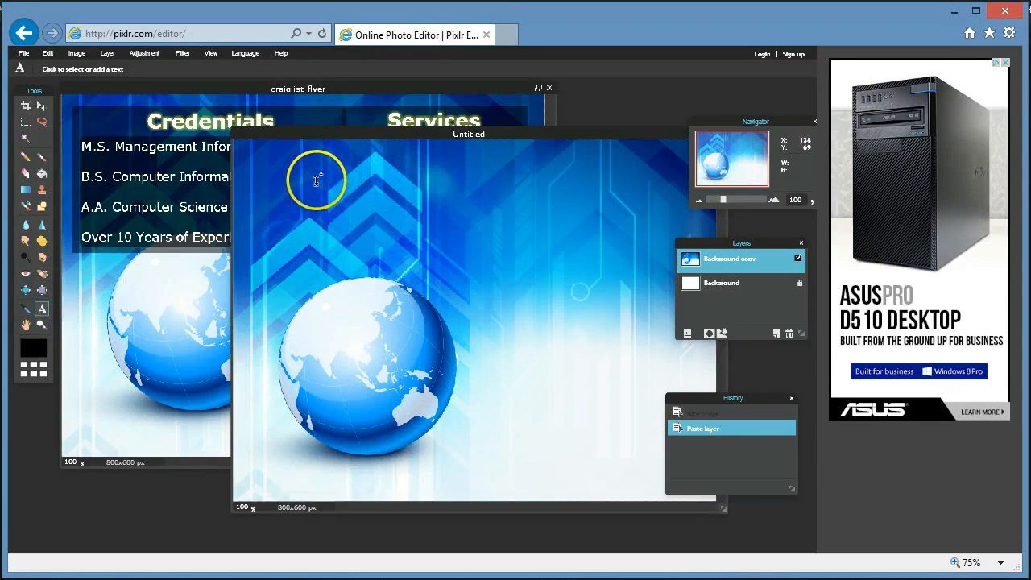
{"action": "left_click", "coordinate": [274, 183]}
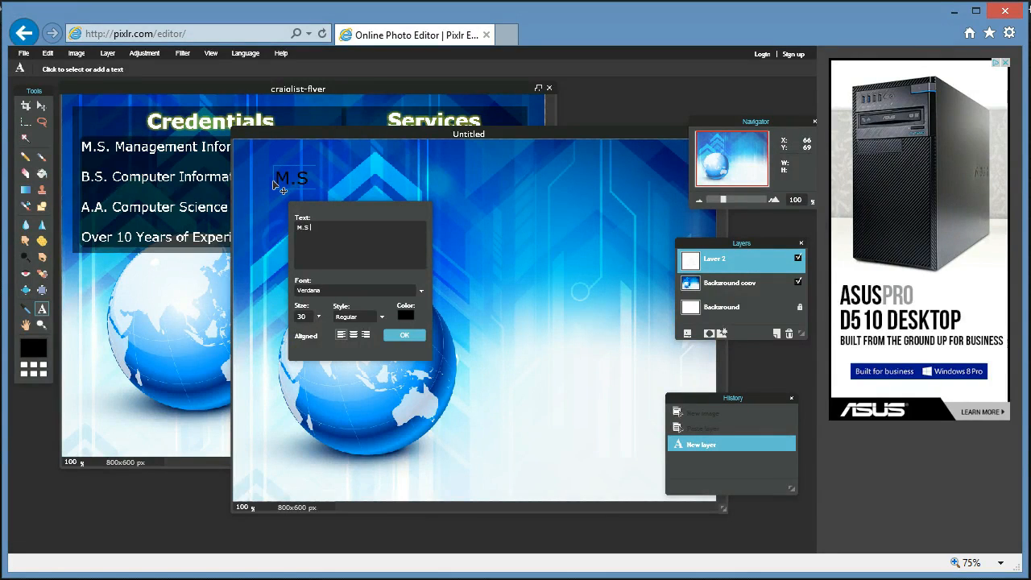
{"action": "type", "text": "M.S Management Information Sys"}
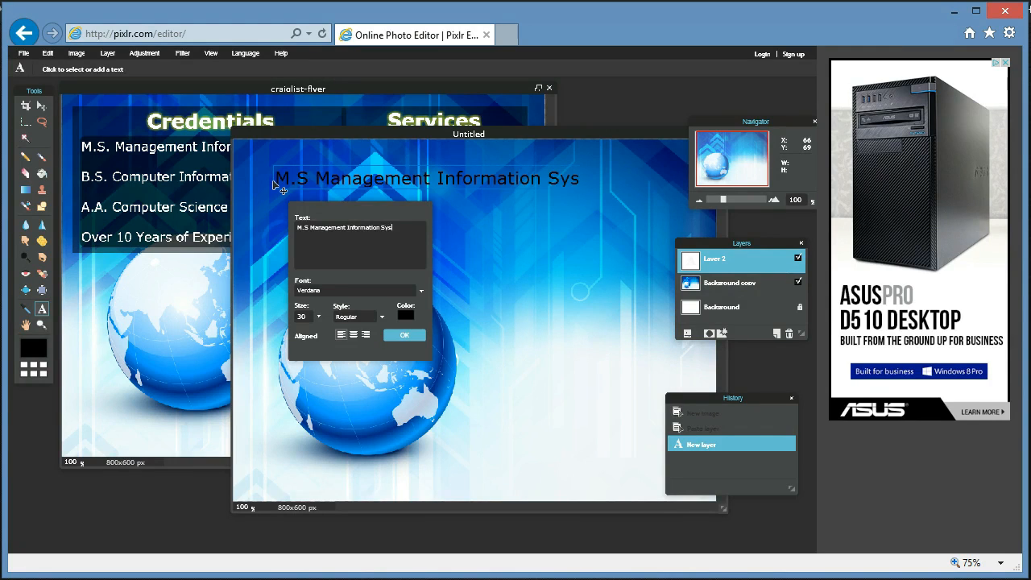
{"action": "type", "text": "tems"}
{"action": "key", "text": "ctrl+v"}
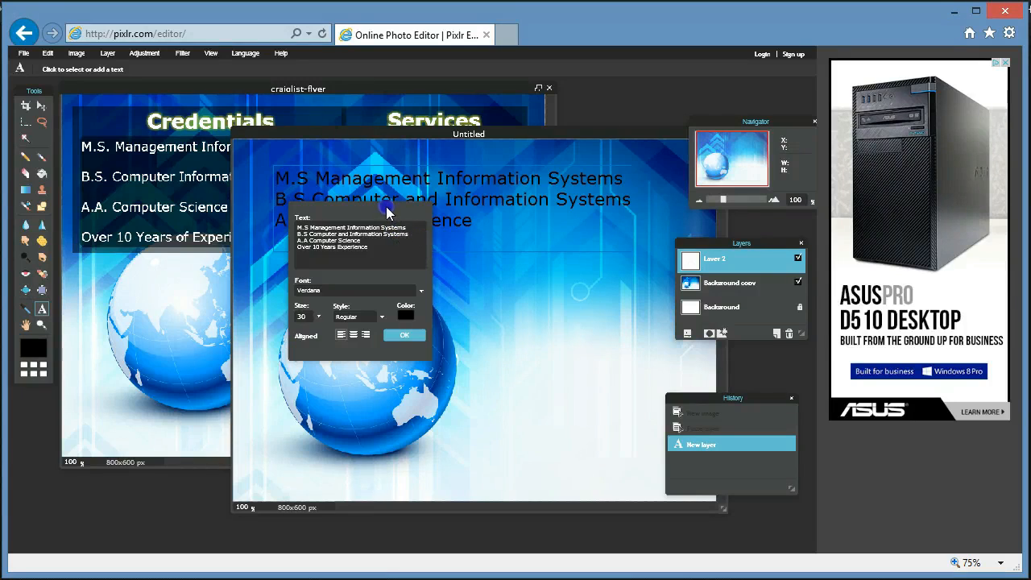
Reduce the credentials text to Verdana 19, shift it slightly left and lower, and commit it.
{"action": "left_click_drag", "start_coordinate": [383, 208], "coordinate": [733, 352]}
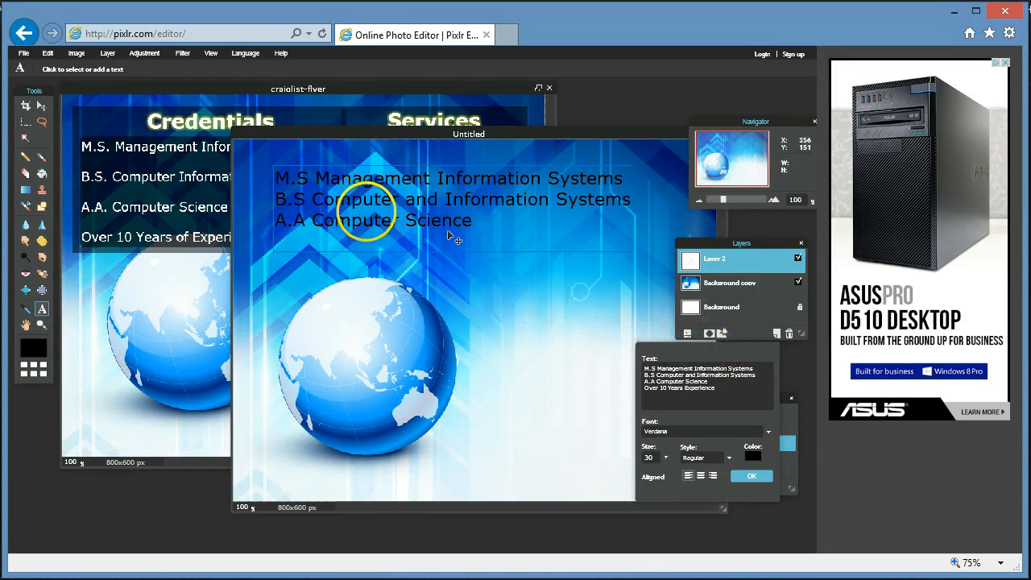
{"action": "left_click", "coordinate": [667, 459]}
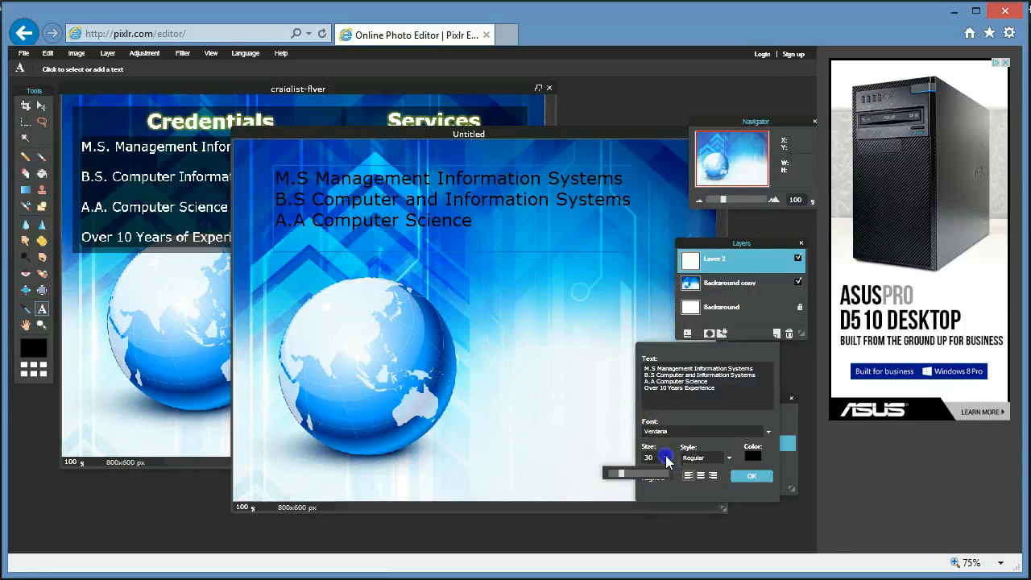
{"action": "left_click_drag", "start_coordinate": [624, 477], "coordinate": [616, 481]}
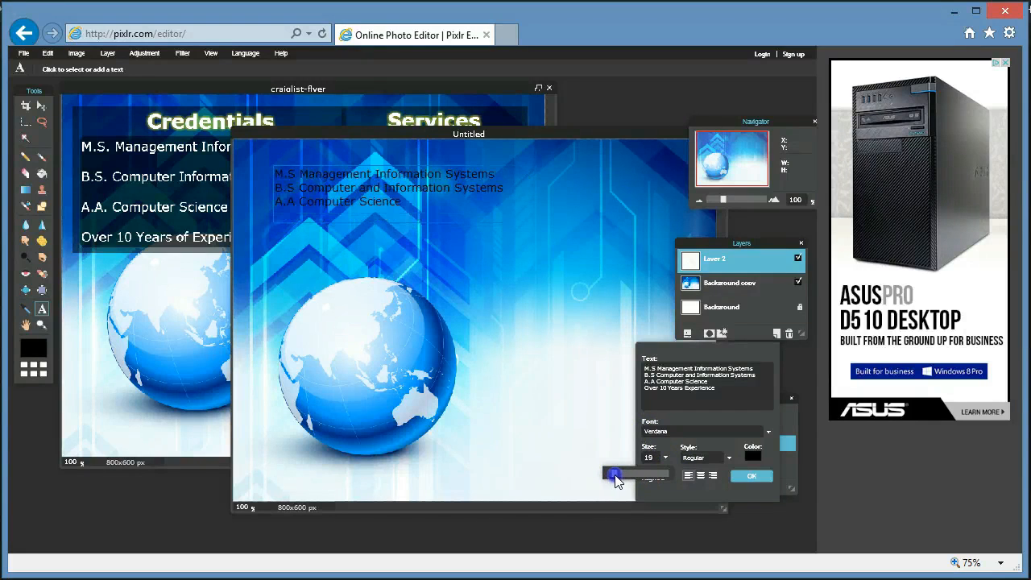
{"action": "left_click_drag", "start_coordinate": [333, 191], "coordinate": [319, 208]}
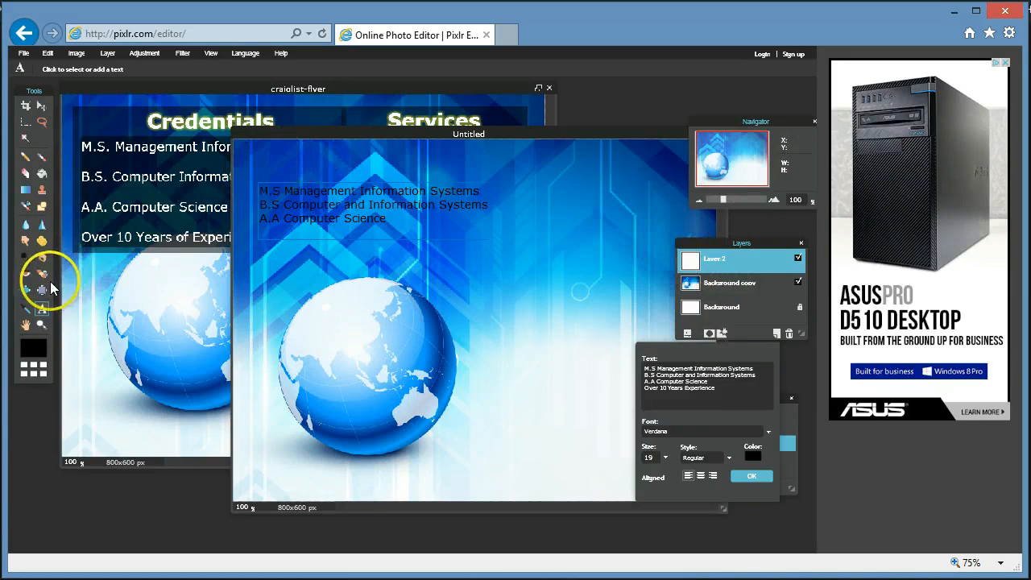
{"action": "left_click", "coordinate": [42, 309]}
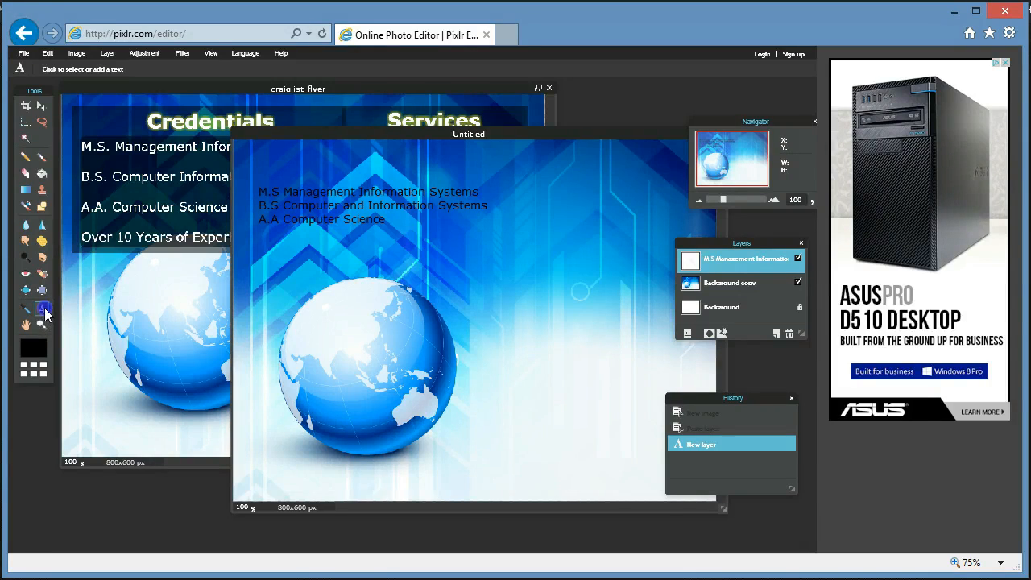
Type the services list Virus Removal, Malware Removal and PC Tune-Up on separate lines.
{"action": "left_click", "coordinate": [528, 191]}
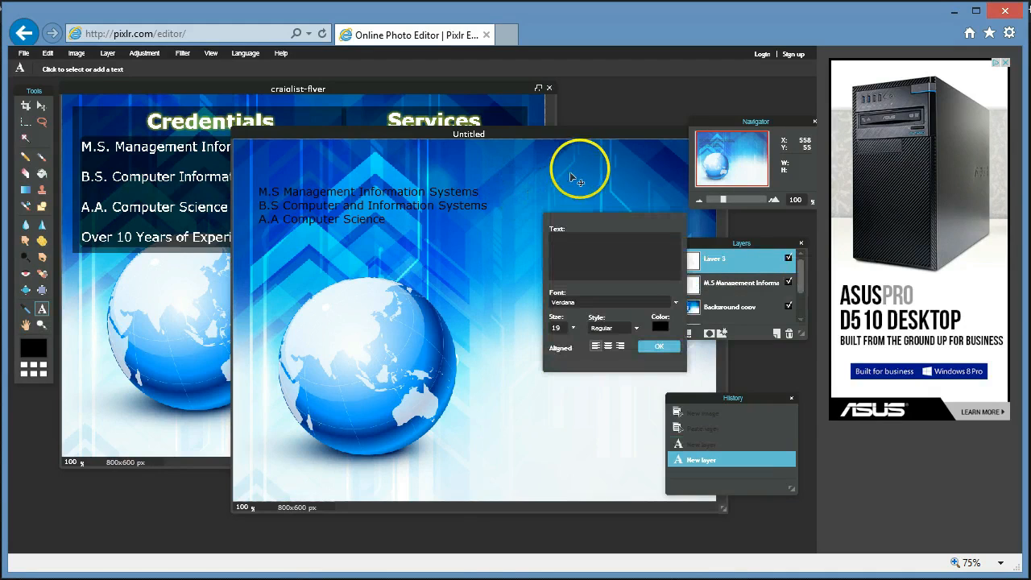
{"action": "left_click_drag", "start_coordinate": [584, 132], "coordinate": [426, 263]}
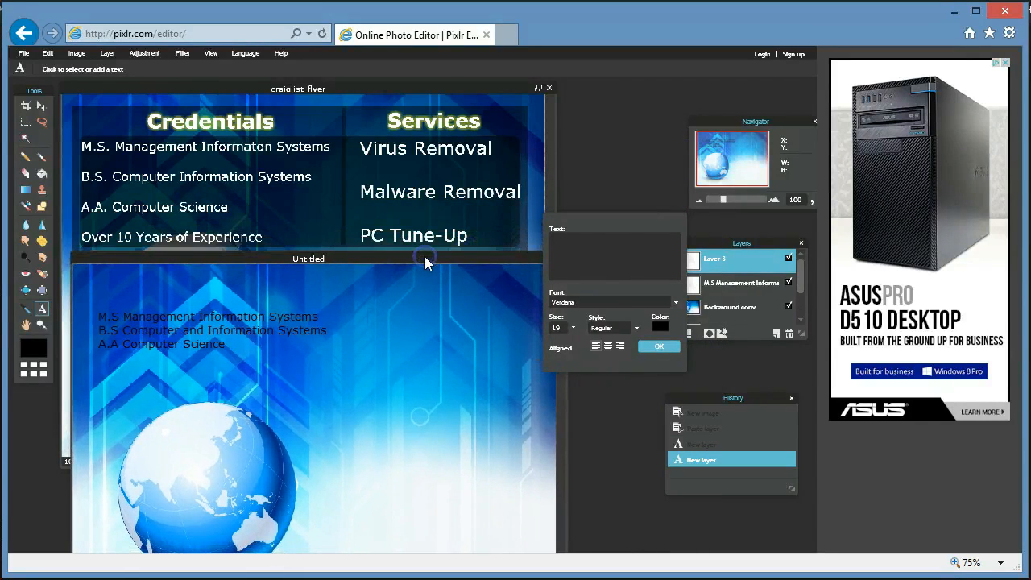
{"action": "left_click", "coordinate": [575, 266]}
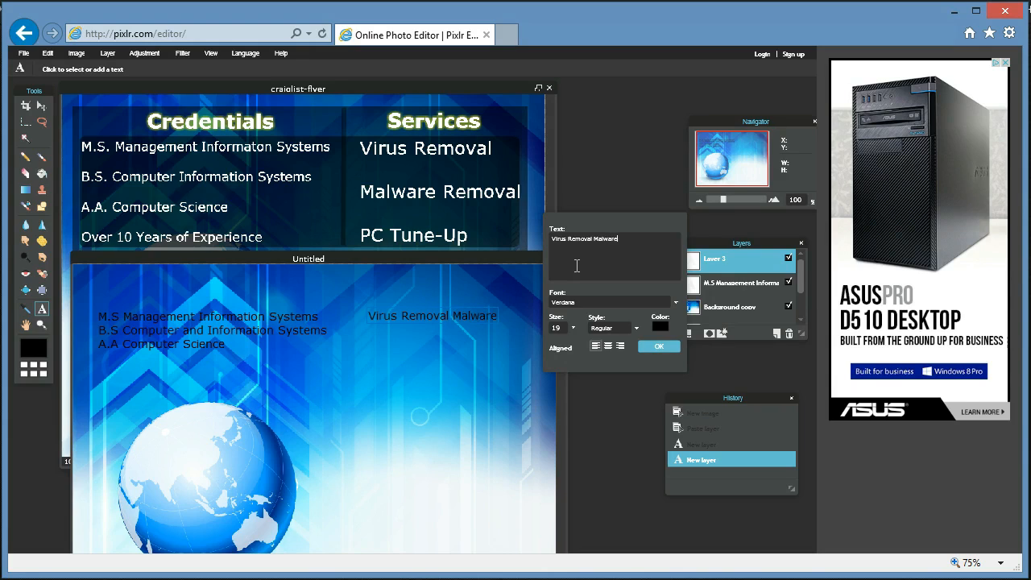
{"action": "type", "text": "oval"}
{"action": "key", "text": "Return"}
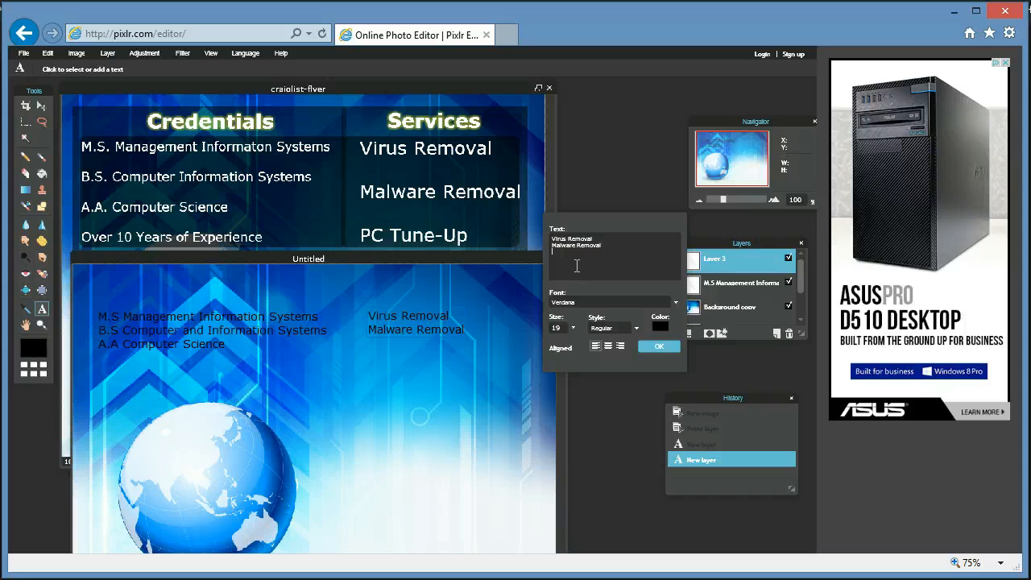
{"action": "type", "text": "PC Tune-Up"}
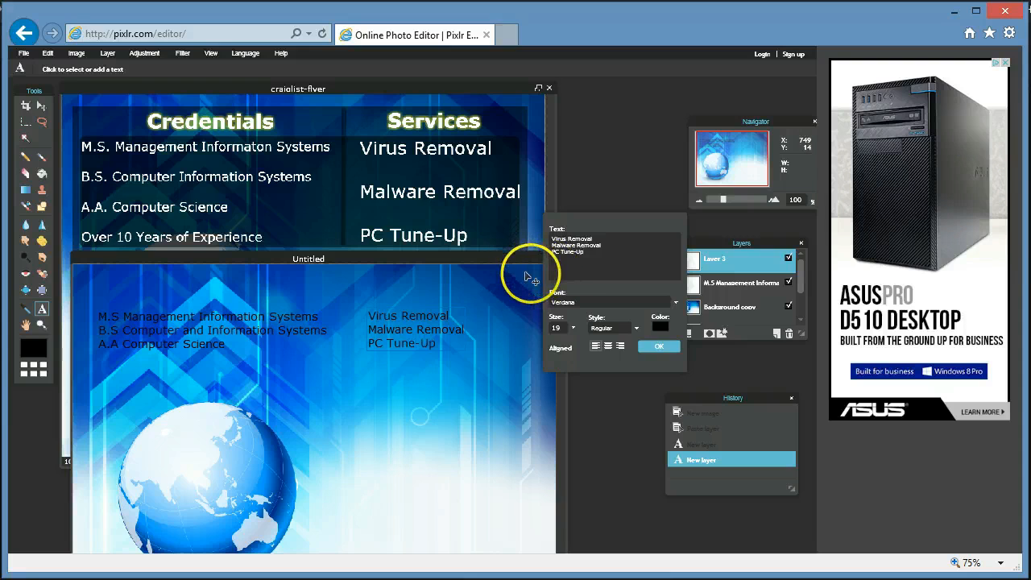
Enlarge the services text to size 30 and commit it.
{"action": "left_click", "coordinate": [573, 328]}
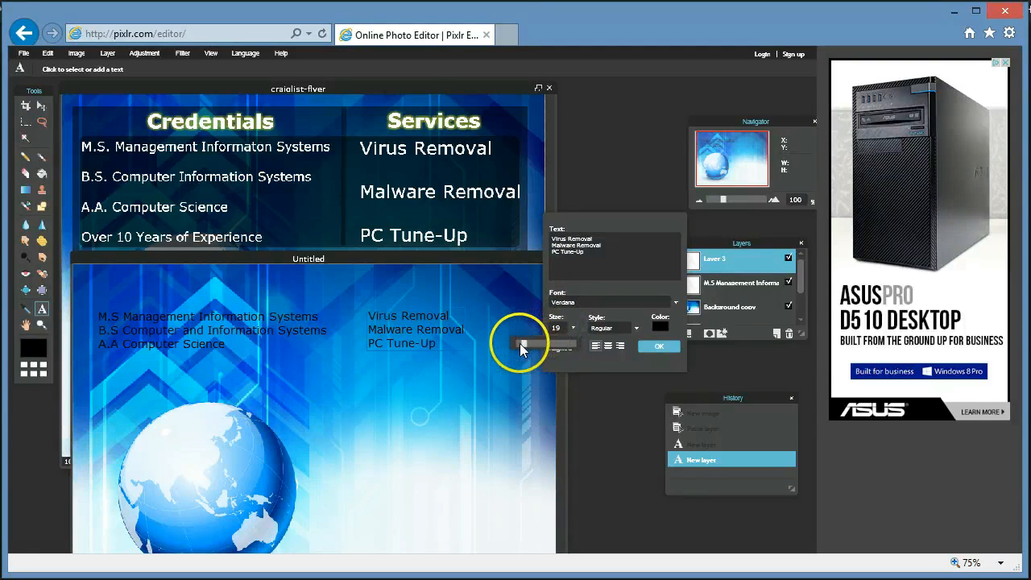
{"action": "mouse_move", "coordinate": [525, 344]}
{"action": "left_mouse_down"}
{"action": "mouse_move", "coordinate": [540, 345]}
{"action": "mouse_move", "coordinate": [529, 347]}
{"action": "left_mouse_up"}
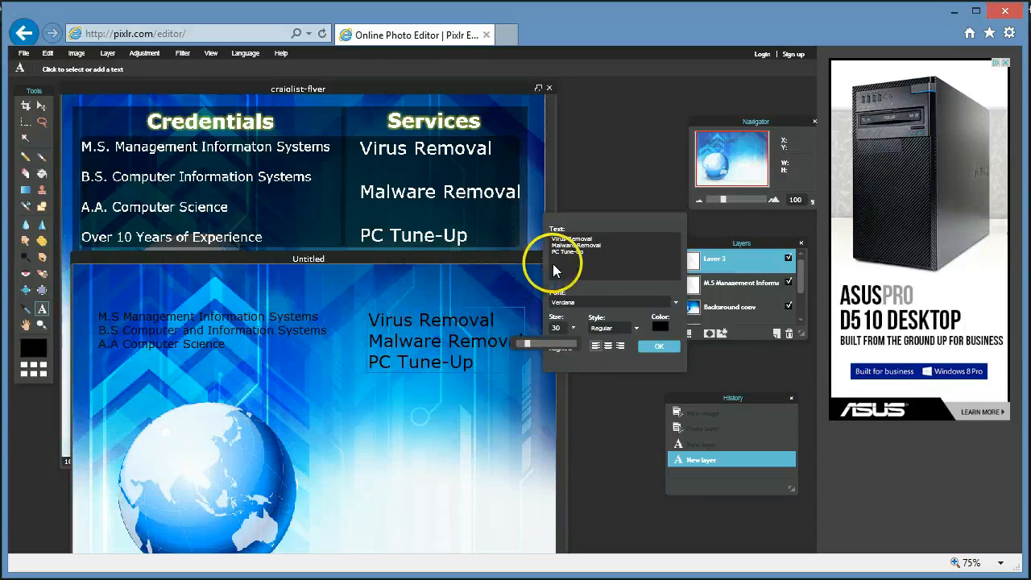
{"action": "left_click", "coordinate": [658, 345]}
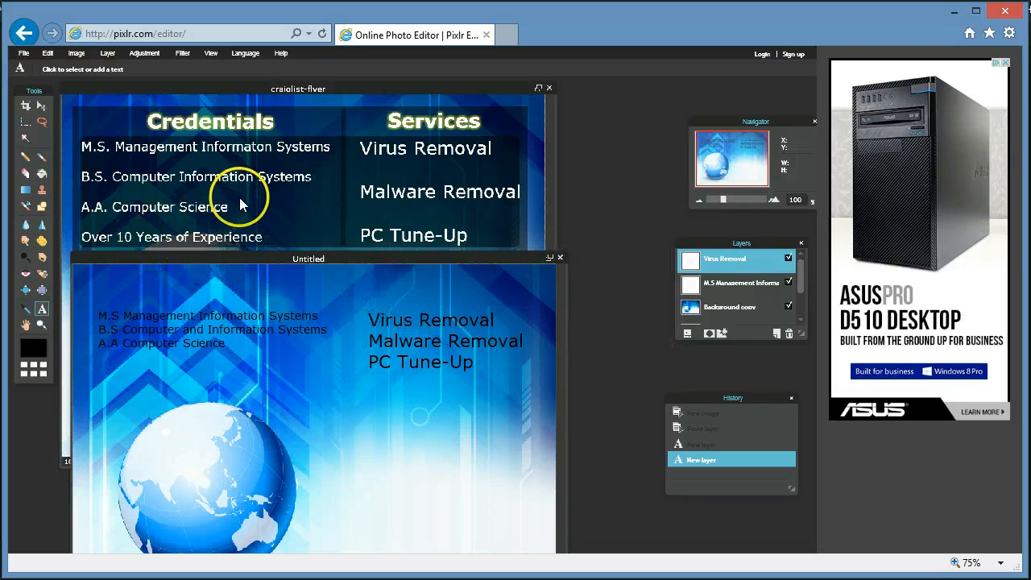
Reopen the credentials text layer, raise its size to 22 so Over 10 Years Experience shows, and commit.
{"action": "left_click_drag", "start_coordinate": [245, 254], "coordinate": [251, 234]}
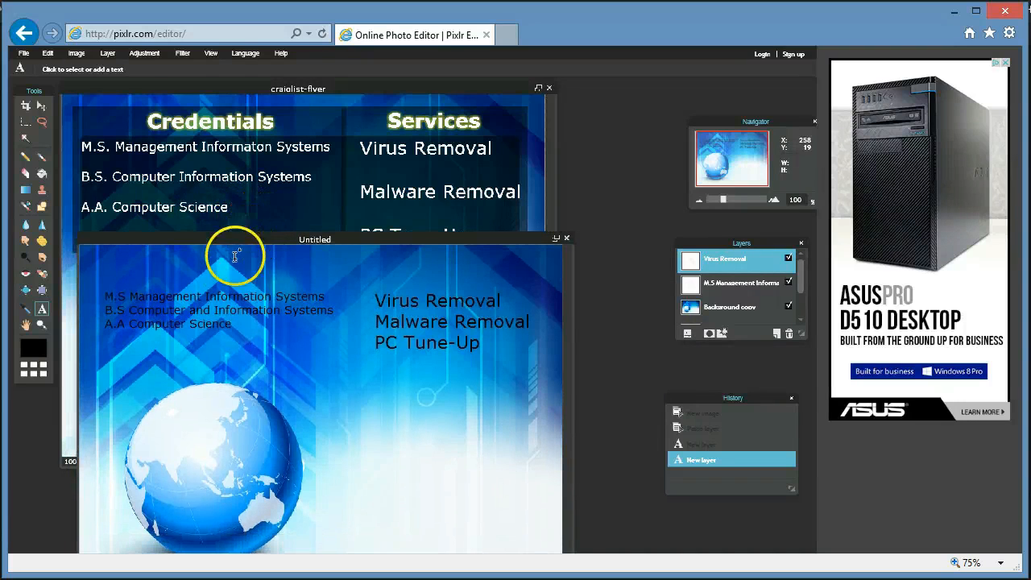
{"action": "left_click", "coordinate": [733, 286]}
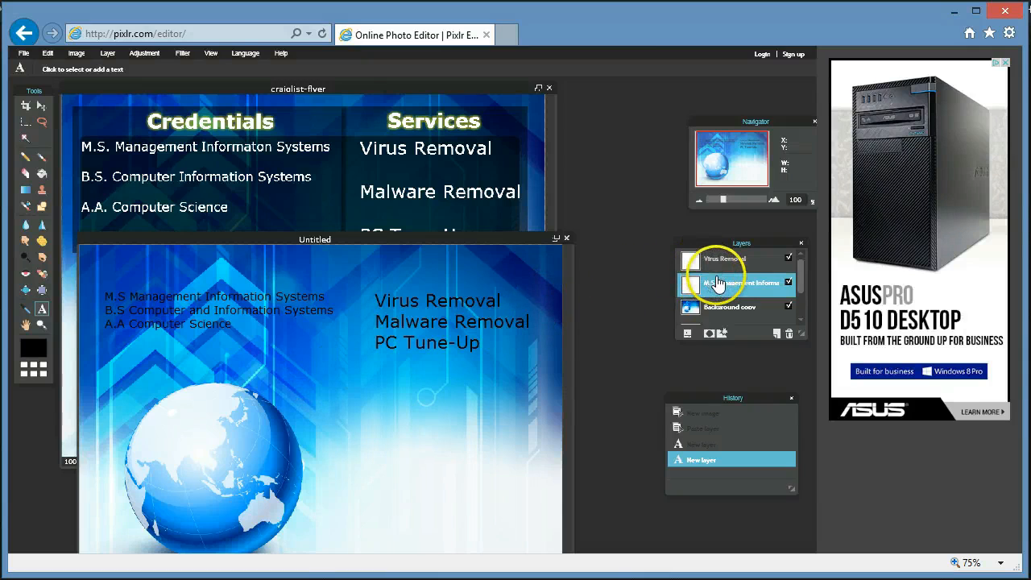
{"action": "left_click", "coordinate": [208, 335]}
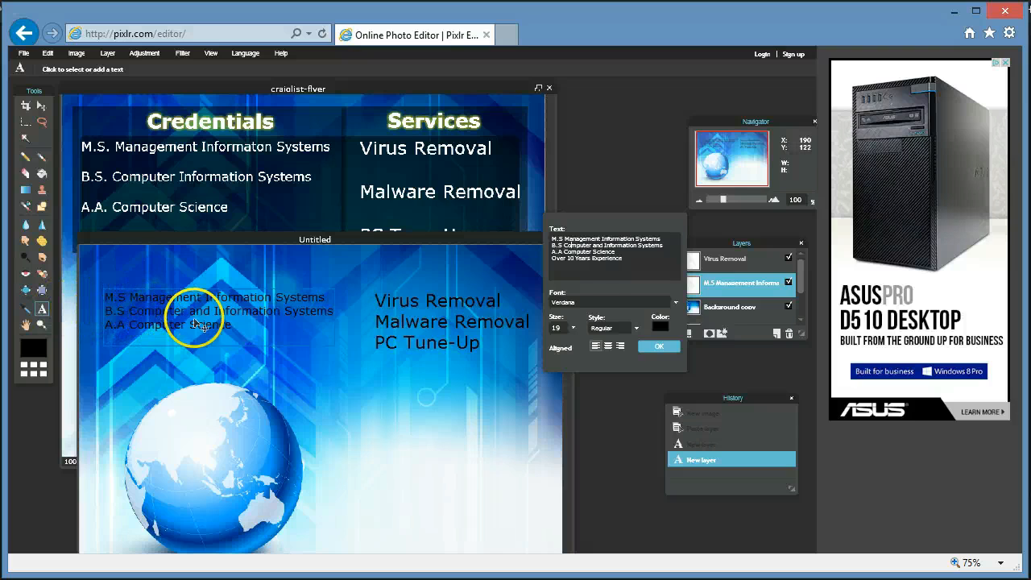
{"action": "left_click", "coordinate": [573, 328]}
{"action": "left_click_drag", "start_coordinate": [525, 346], "coordinate": [525, 346]}
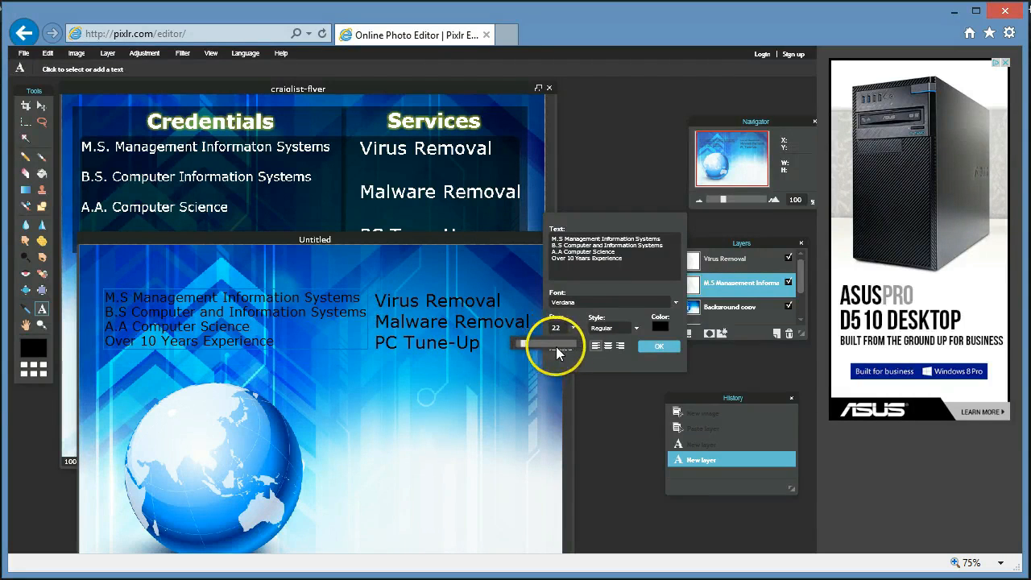
{"action": "left_click", "coordinate": [661, 344]}
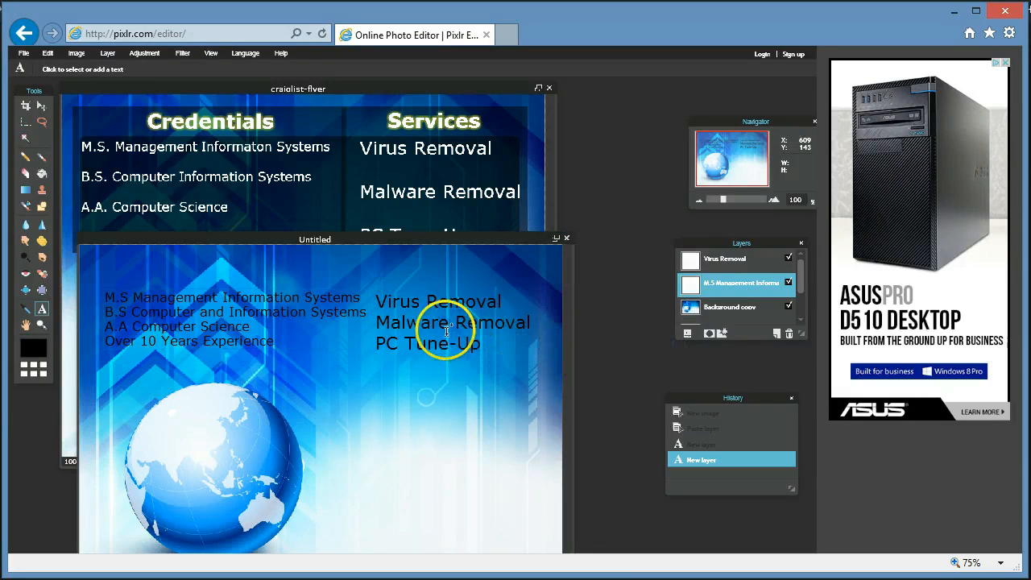
{"action": "left_click", "coordinate": [740, 258]}
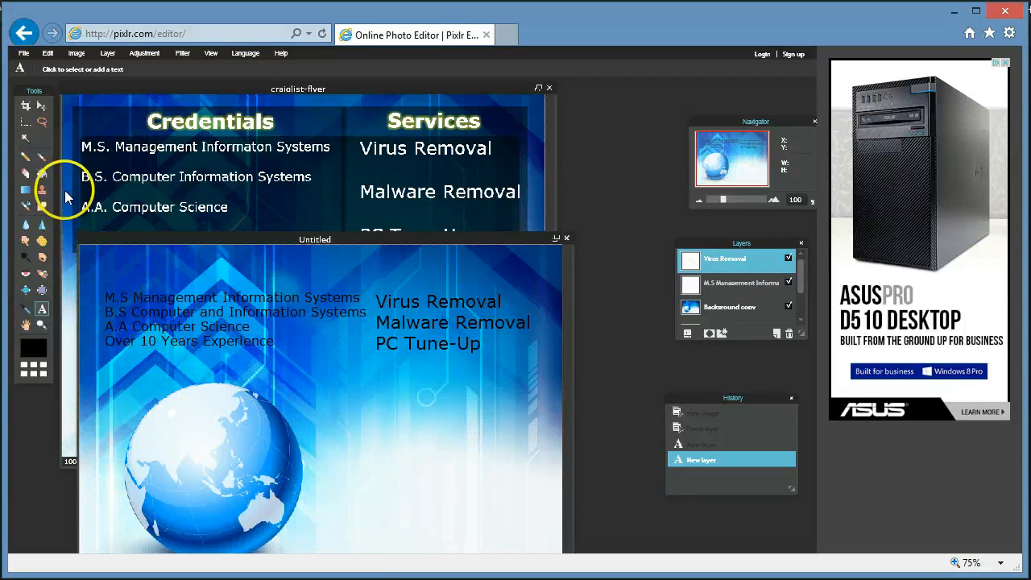
{"action": "left_click", "coordinate": [42, 106]}
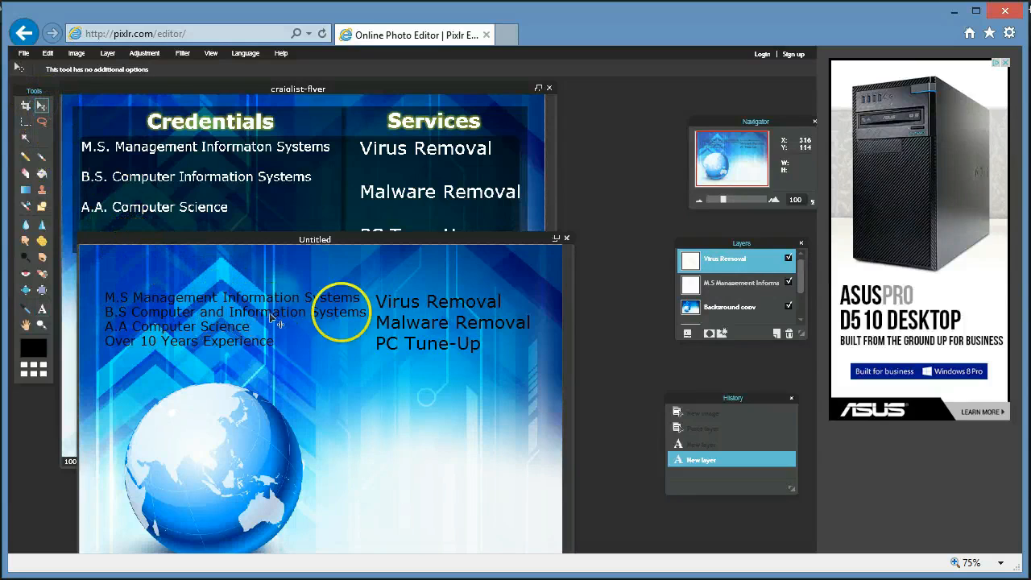
Drag the credentials block and the Virus Removal services list lower so they sit level.
{"action": "left_click_drag", "start_coordinate": [417, 325], "coordinate": [413, 322]}
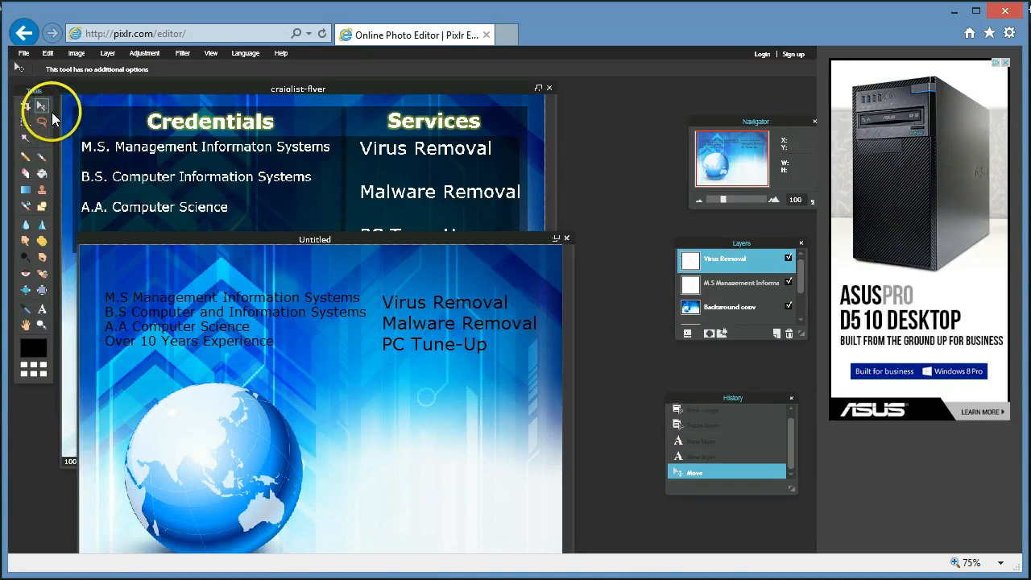
{"action": "left_click", "coordinate": [730, 282]}
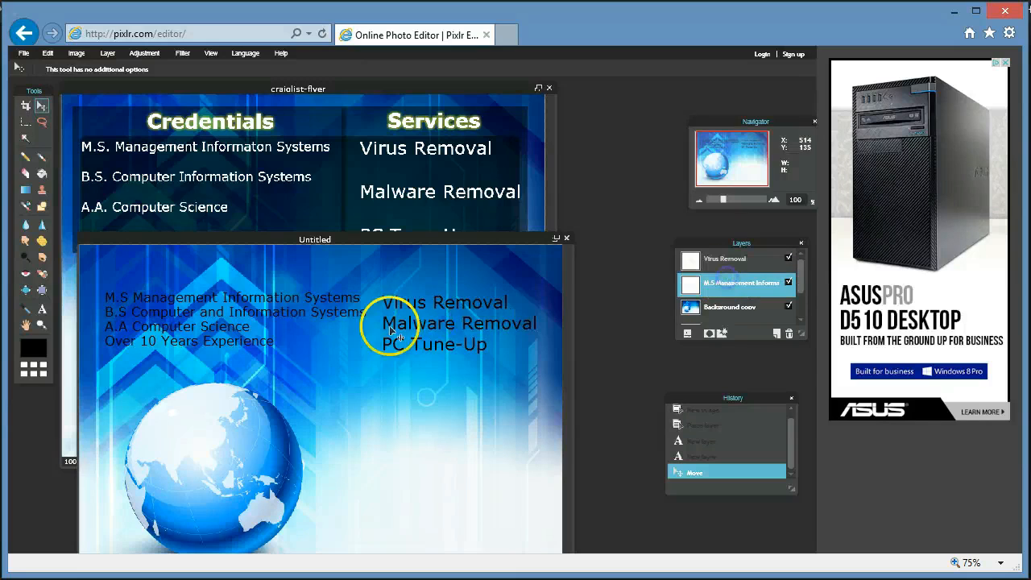
{"action": "left_click_drag", "start_coordinate": [139, 340], "coordinate": [164, 354]}
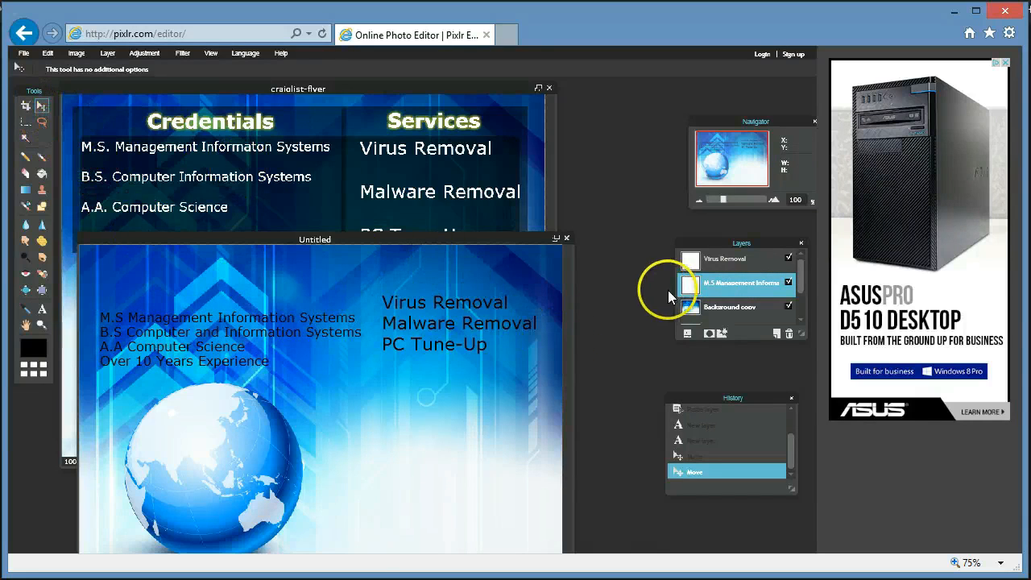
{"action": "left_click", "coordinate": [726, 259]}
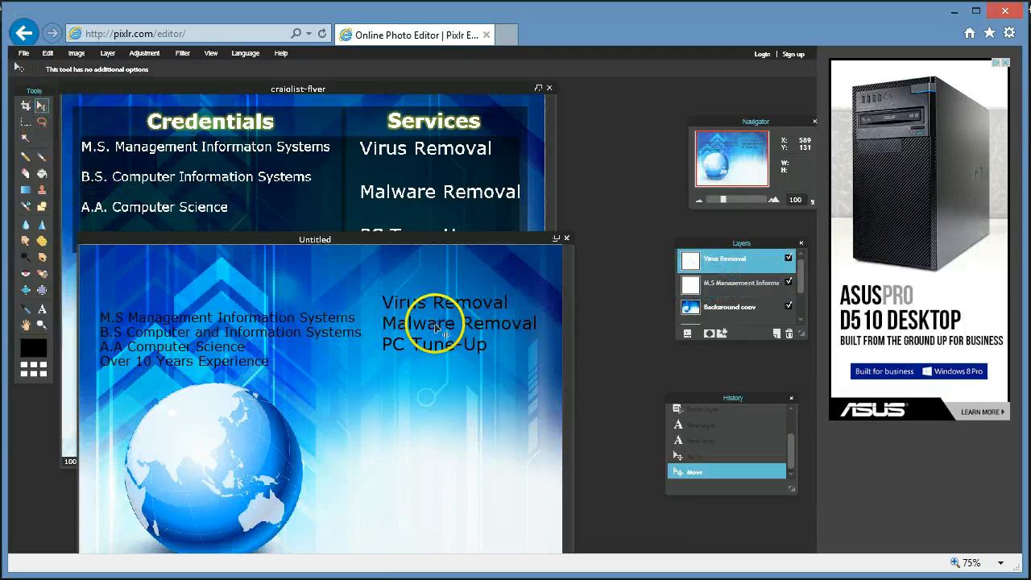
{"action": "left_click_drag", "start_coordinate": [436, 326], "coordinate": [435, 343]}
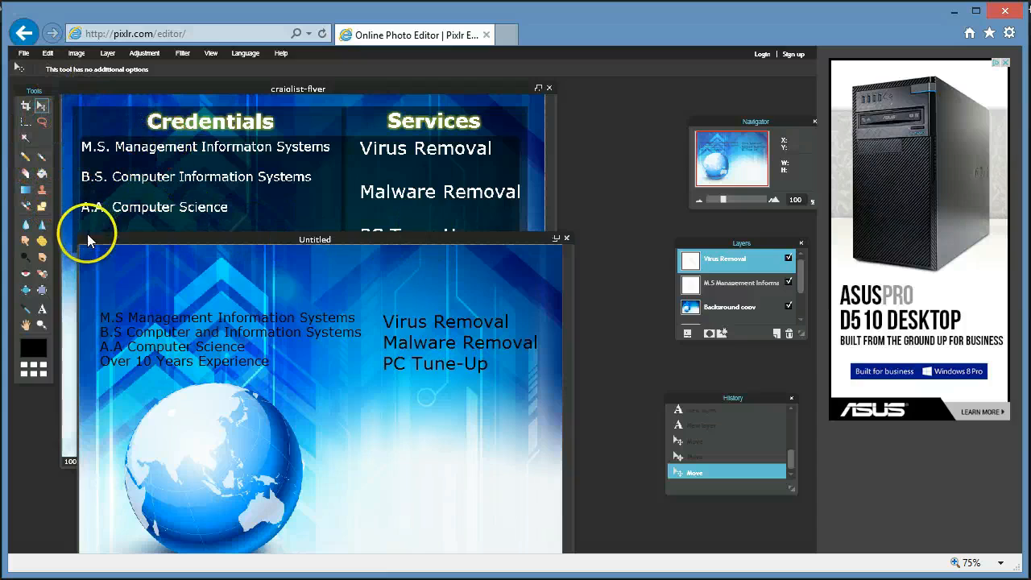
{"action": "left_click", "coordinate": [42, 311]}
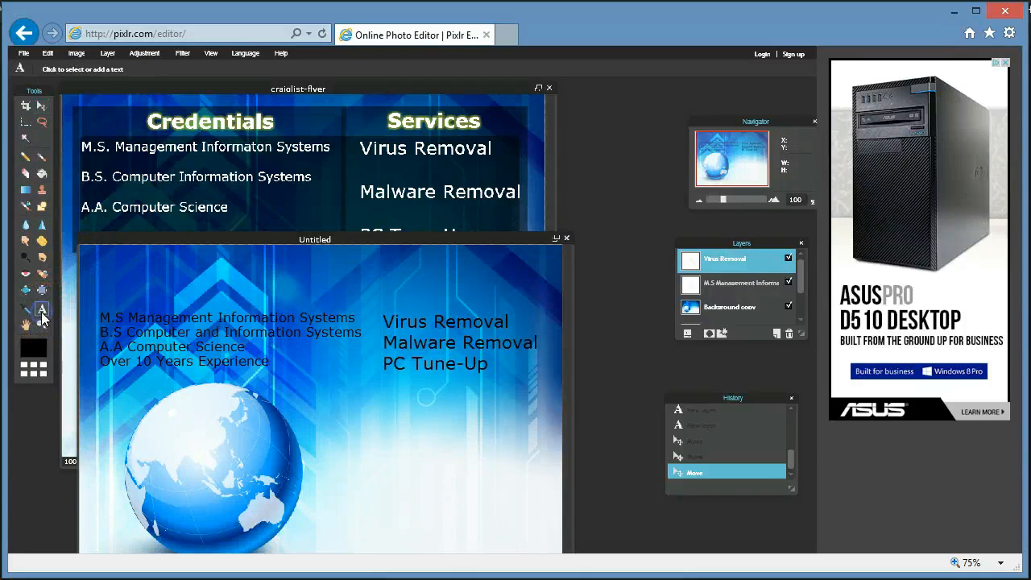
Add a Credentials heading and a size-33 Services heading above the two lists.
{"action": "left_click", "coordinate": [113, 279]}
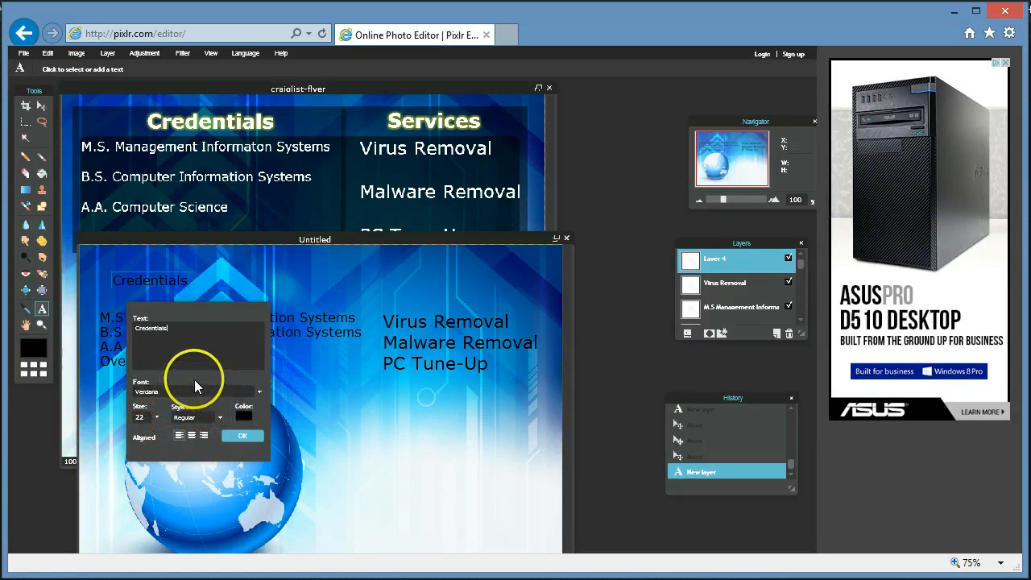
{"action": "left_click", "coordinate": [241, 436]}
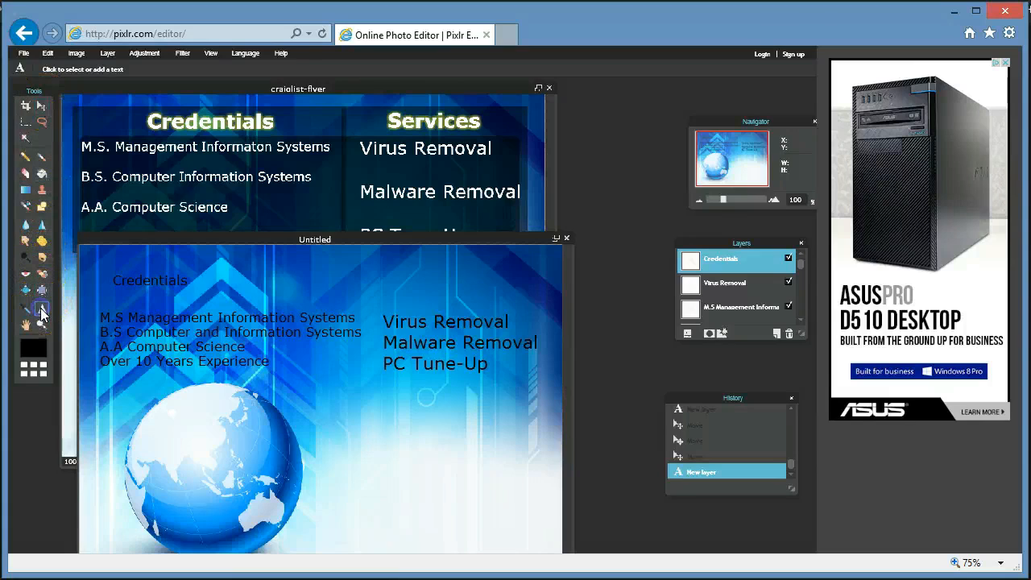
{"action": "left_click", "coordinate": [413, 278]}
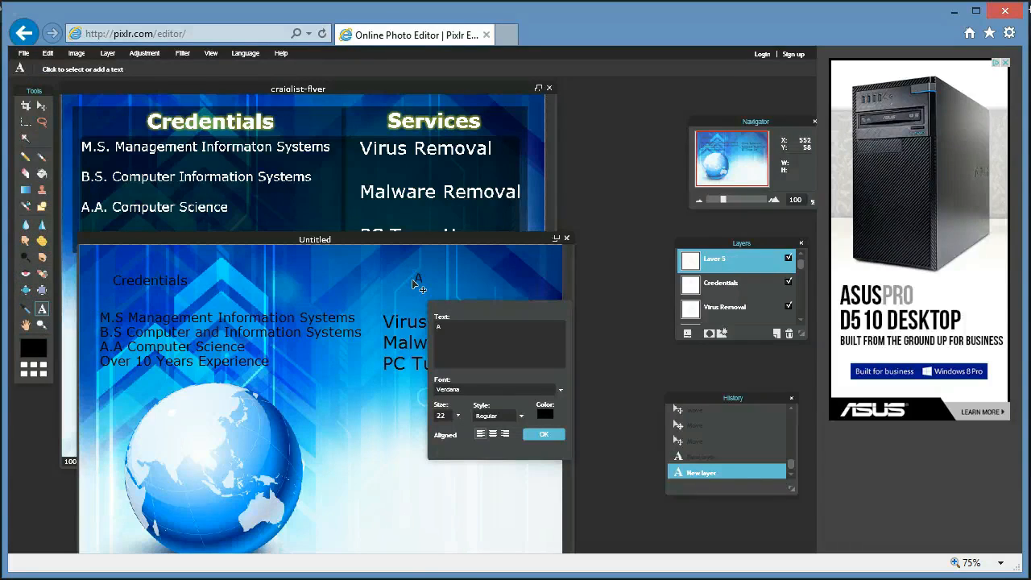
{"action": "type", "text": "Aevice"}
{"action": "key", "text": "BackSpace"}
{"action": "key", "text": "BackSpace"}
{"action": "key", "text": "BackSpace"}
{"action": "key", "text": "BackSpace"}
{"action": "key", "text": "BackSpace"}
{"action": "type", "text": "Services"}
{"action": "left_click", "coordinate": [459, 415]}
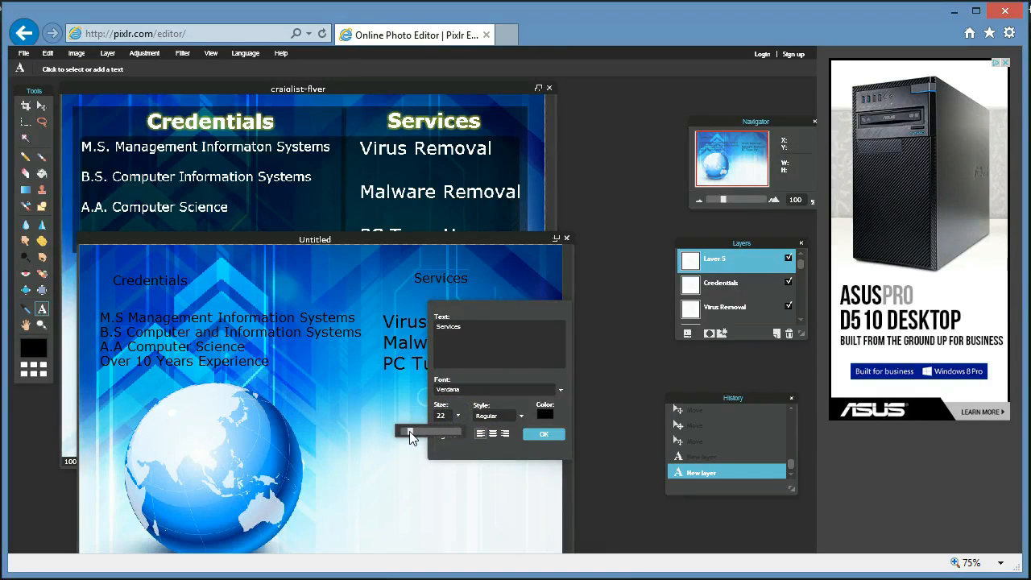
{"action": "left_click_drag", "start_coordinate": [411, 436], "coordinate": [413, 432]}
{"action": "left_click", "coordinate": [239, 310]}
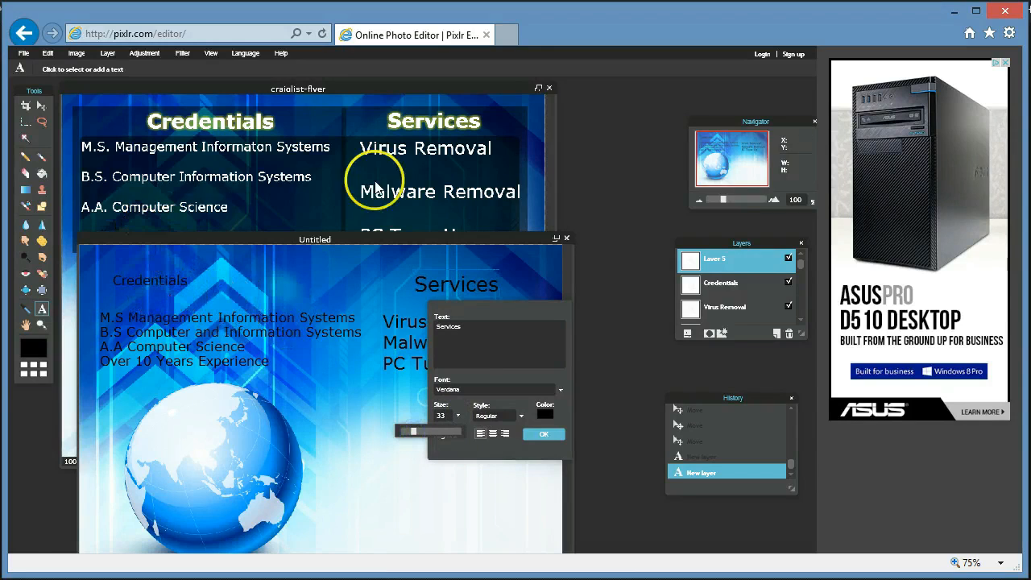
{"action": "left_click", "coordinate": [733, 282]}
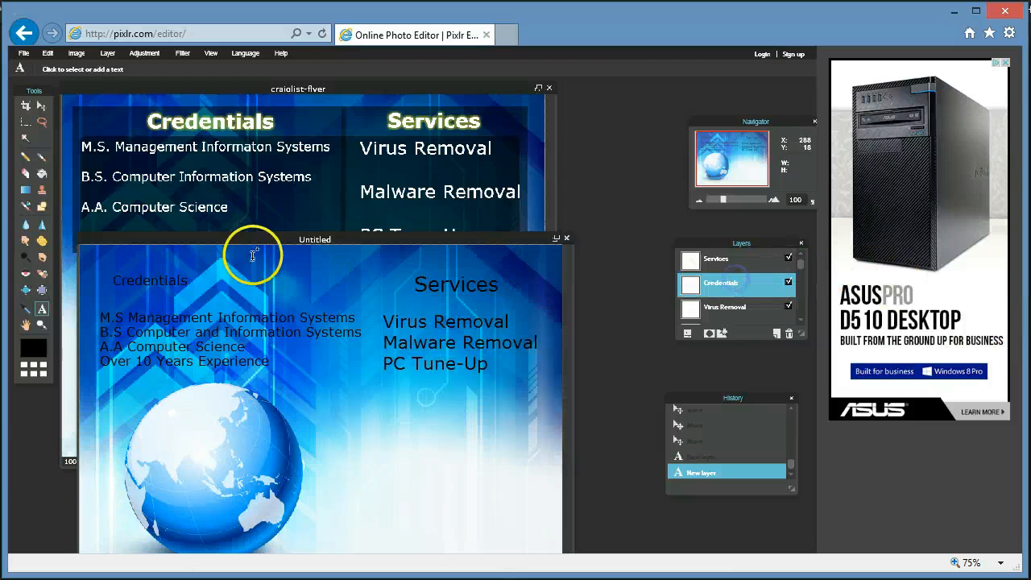
Set the Credentials heading to size 33, nudge it slightly right, and confirm.
{"action": "left_click", "coordinate": [140, 283]}
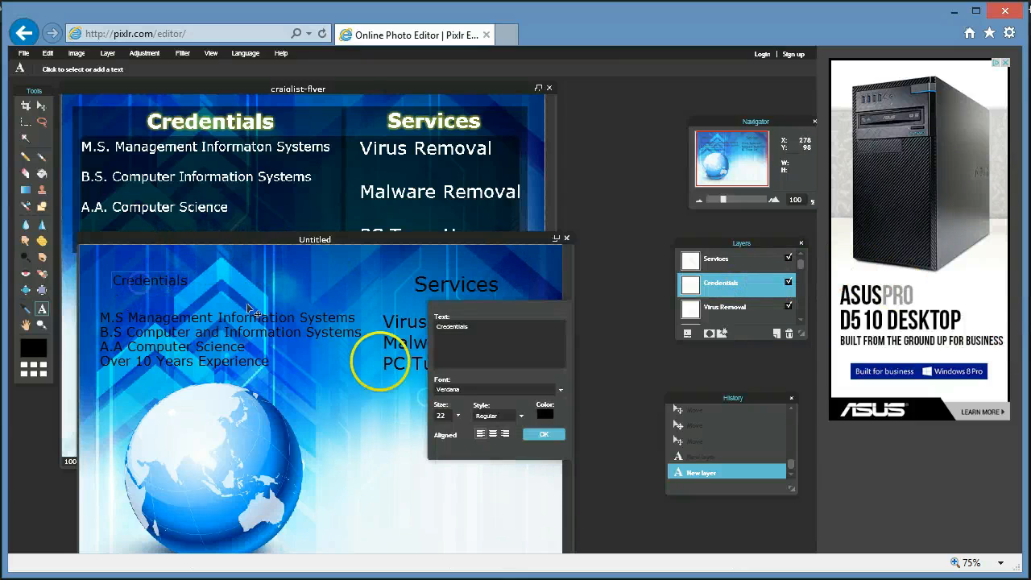
{"action": "left_click", "coordinate": [457, 416]}
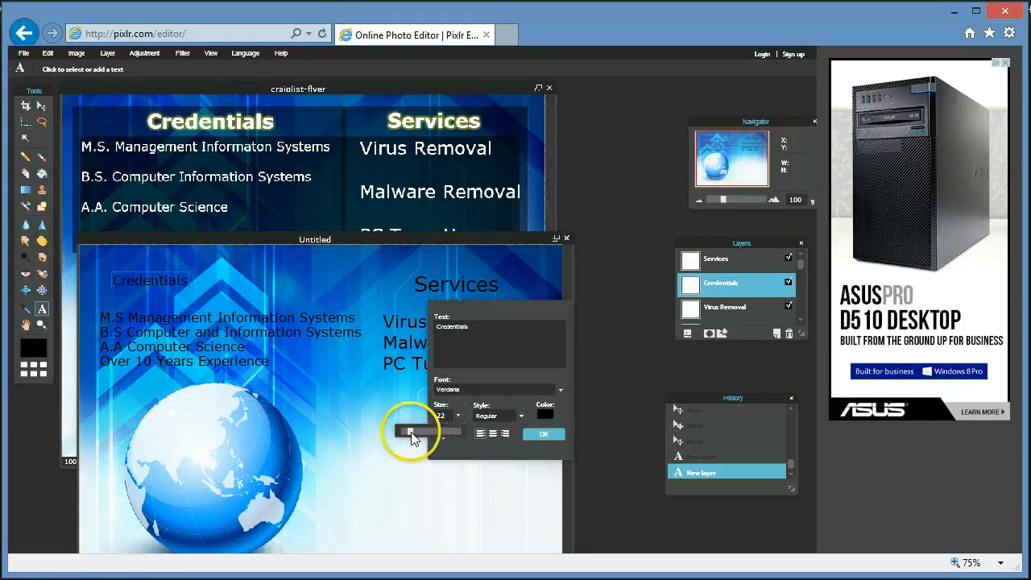
{"action": "left_click_drag", "start_coordinate": [408, 435], "coordinate": [413, 435]}
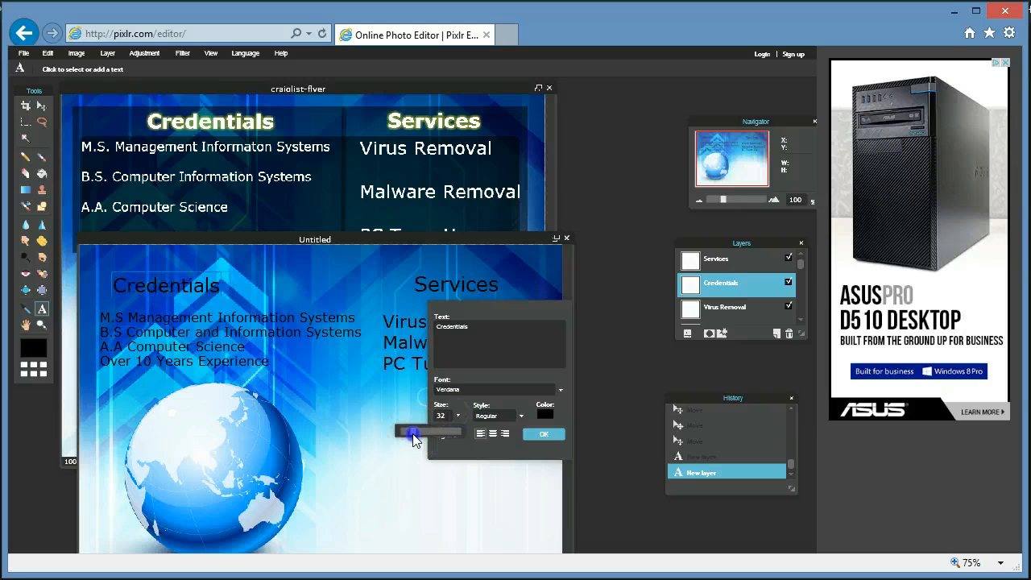
{"action": "left_click", "coordinate": [450, 413]}
{"action": "key", "text": "BackSpace"}
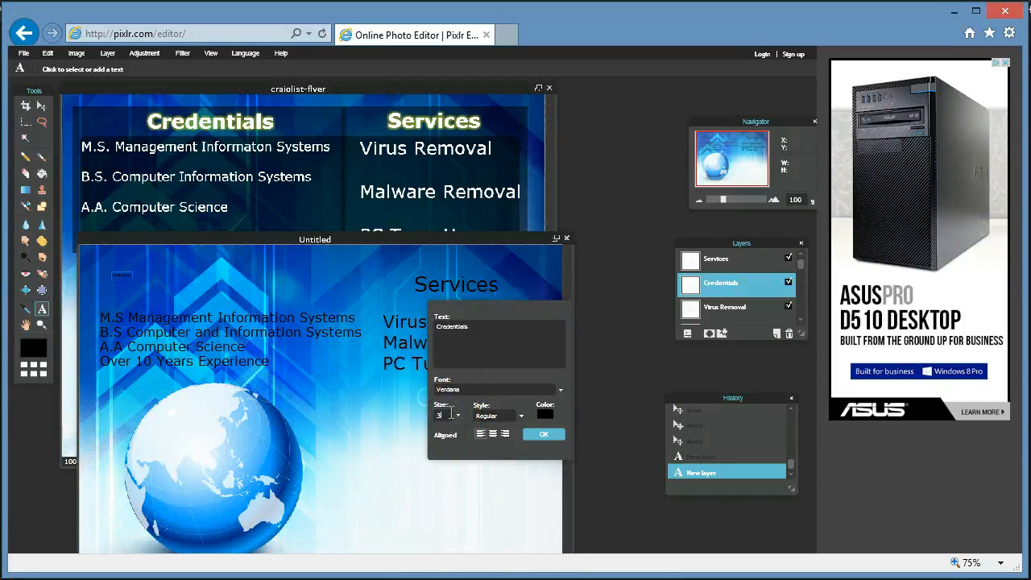
{"action": "type", "text": "3"}
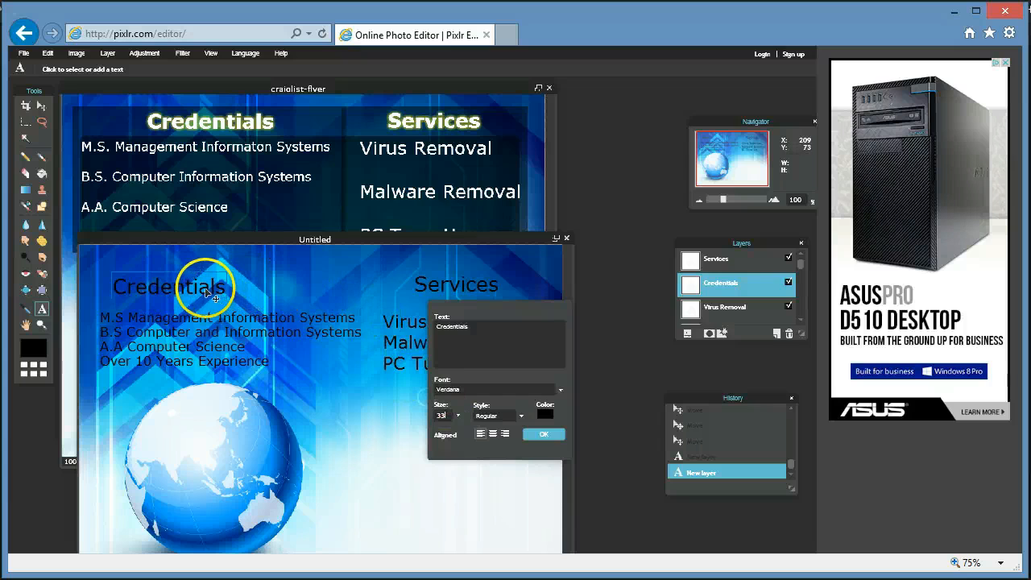
{"action": "left_click_drag", "start_coordinate": [217, 296], "coordinate": [237, 297]}
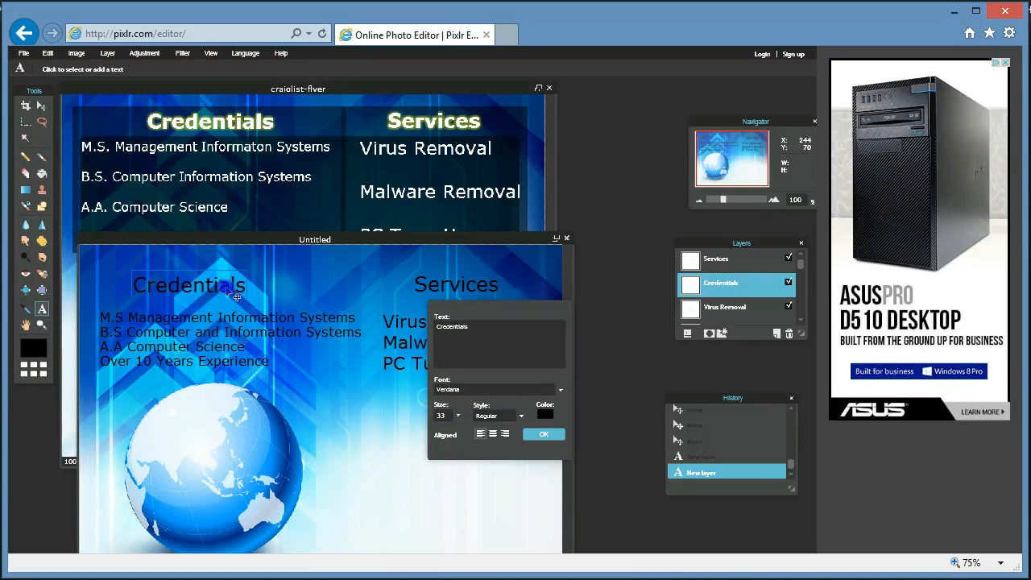
{"action": "left_click", "coordinate": [546, 435]}
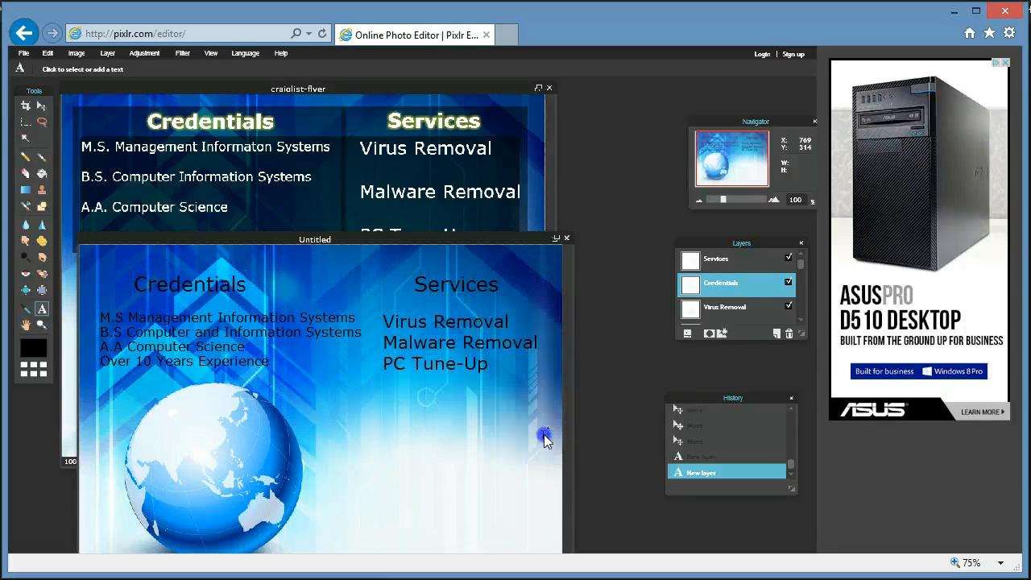
Add Layer 6, move it just below Virus Removal, and choose rounded rectangle shapes with radius 20.
{"action": "left_click", "coordinate": [42, 208]}
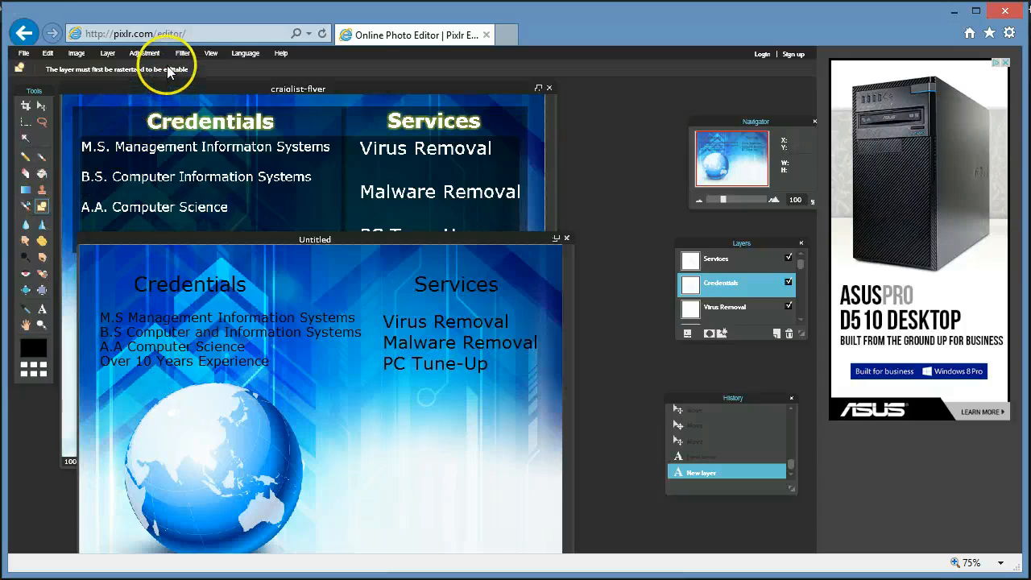
{"action": "left_click", "coordinate": [107, 54]}
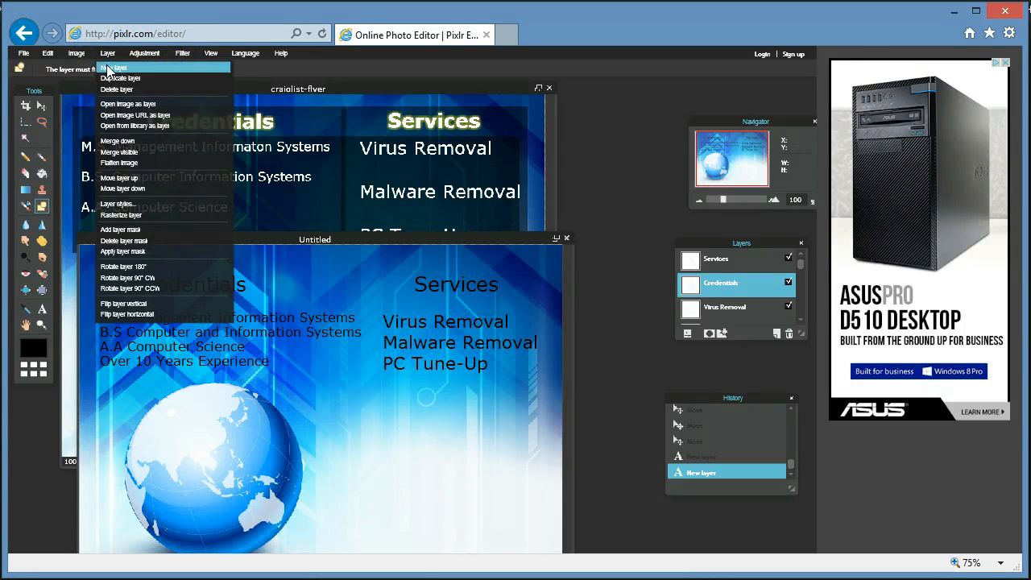
{"action": "left_click", "coordinate": [109, 69]}
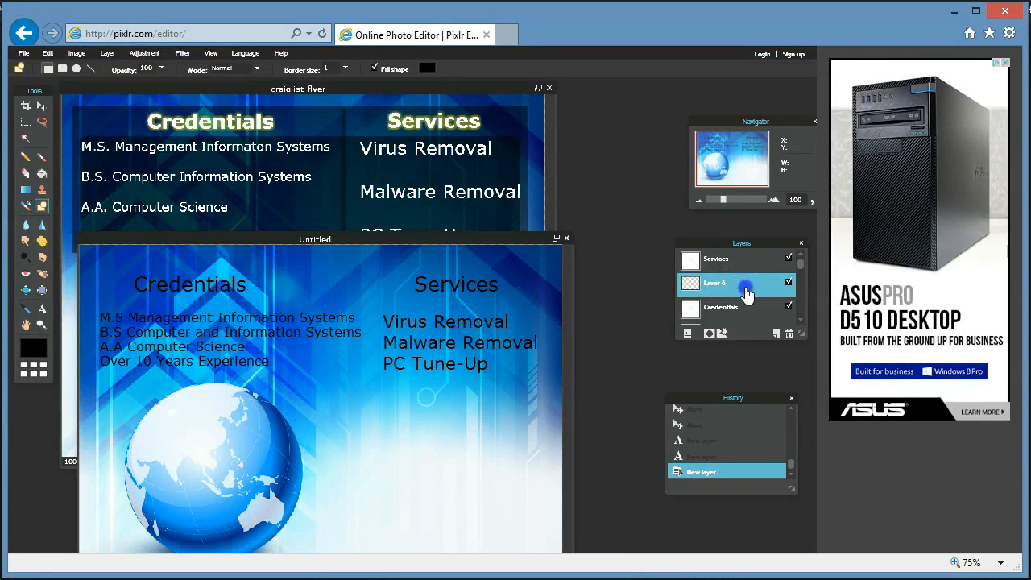
{"action": "left_click_drag", "start_coordinate": [748, 294], "coordinate": [748, 317]}
{"action": "left_click", "coordinate": [744, 285]}
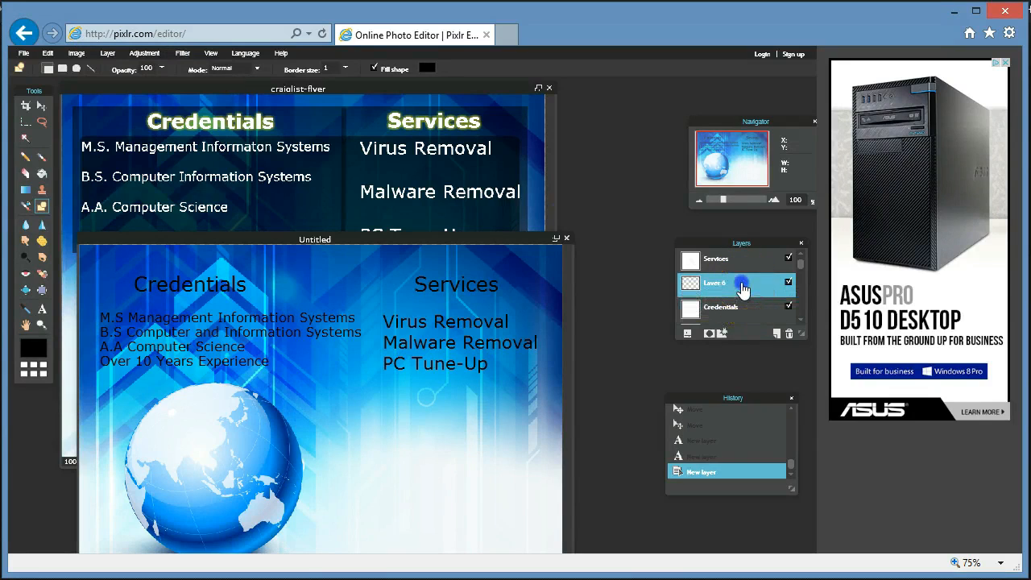
{"action": "left_click", "coordinate": [802, 316]}
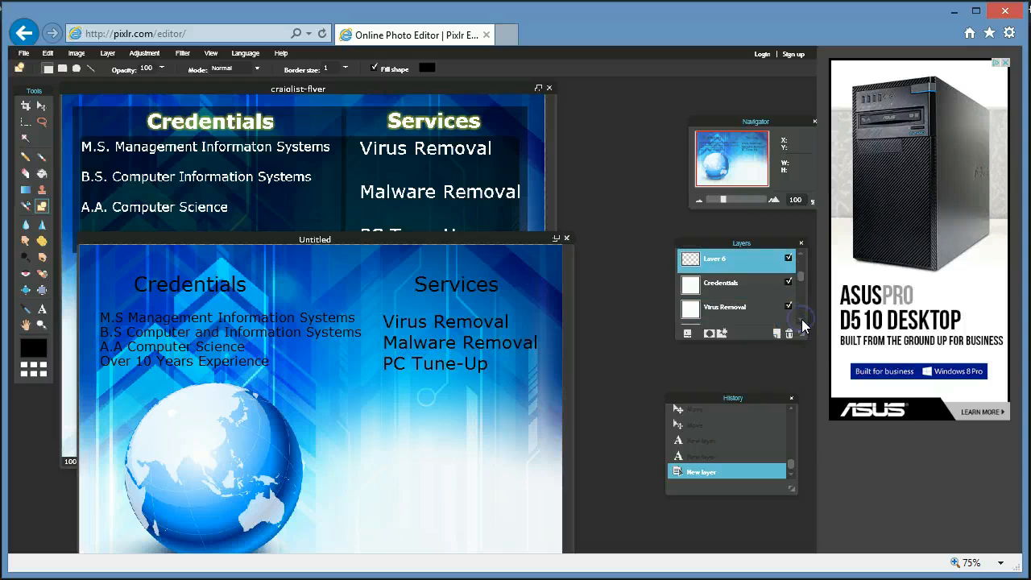
{"action": "left_click_drag", "start_coordinate": [739, 260], "coordinate": [718, 329]}
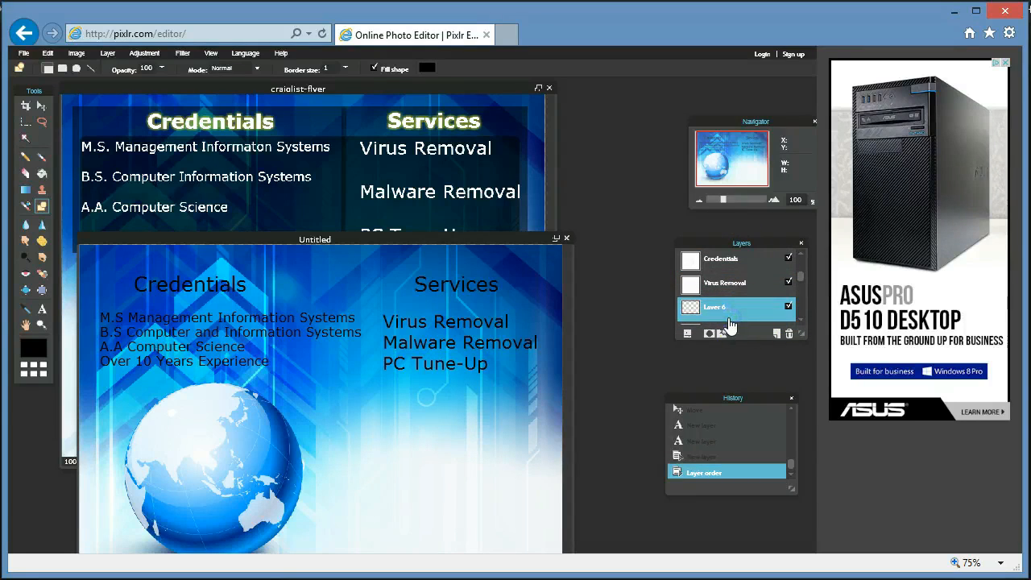
{"action": "left_click", "coordinate": [802, 318]}
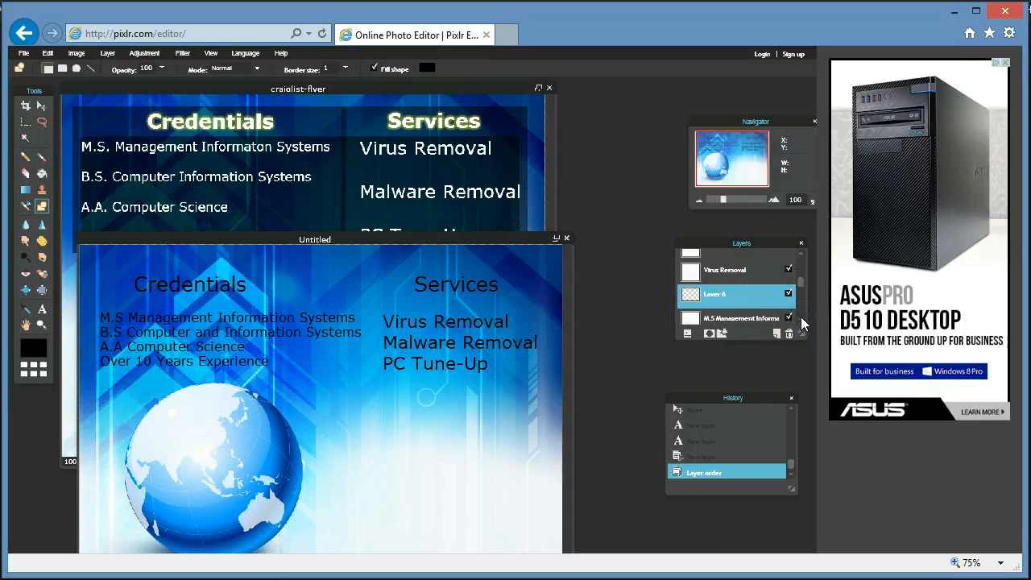
{"action": "left_click", "coordinate": [750, 246]}
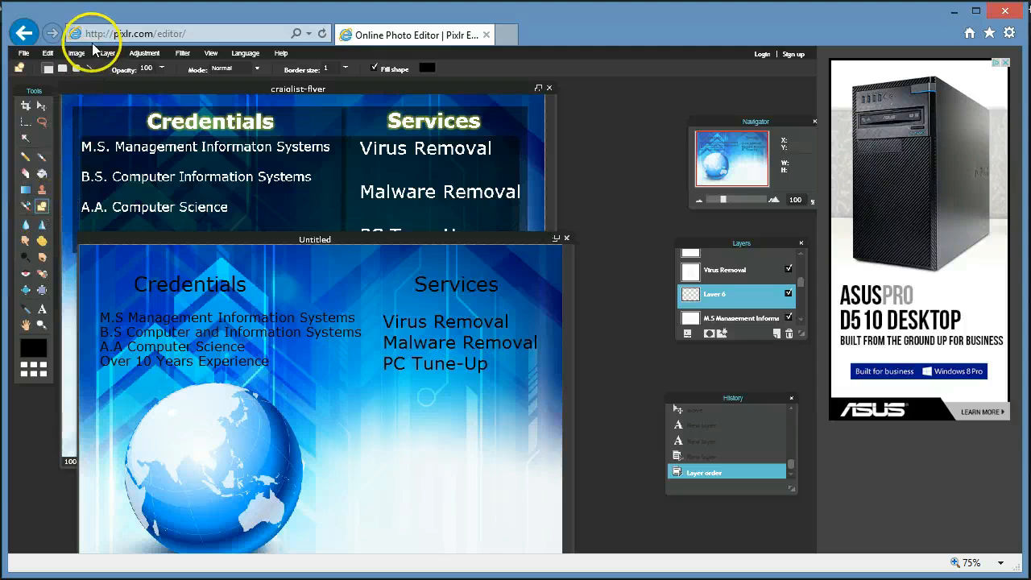
{"action": "left_click", "coordinate": [62, 71]}
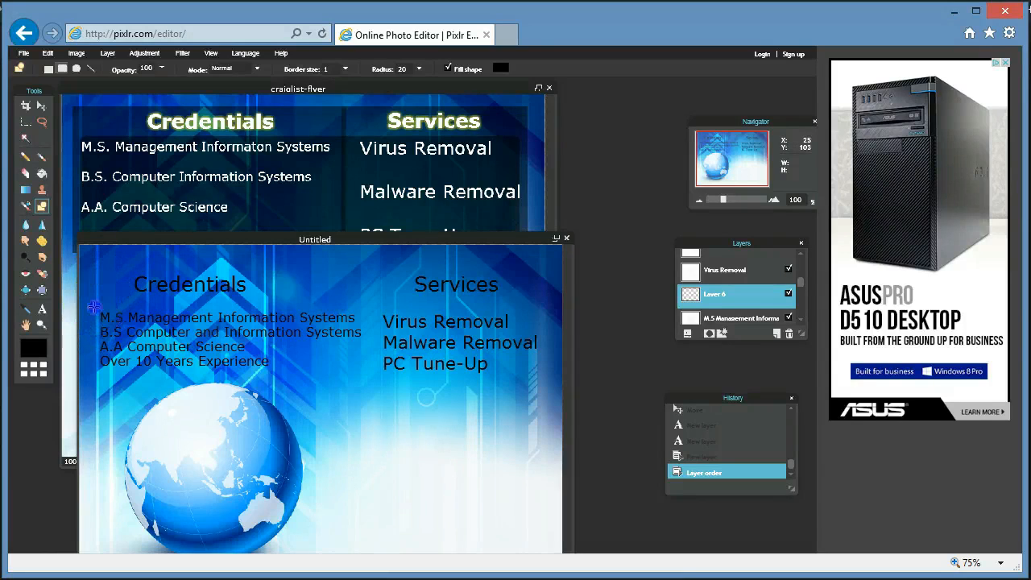
Draw a black rounded rectangle over both text lists and lower Layer 6's opacity to 33.
{"action": "left_click_drag", "start_coordinate": [94, 307], "coordinate": [546, 390]}
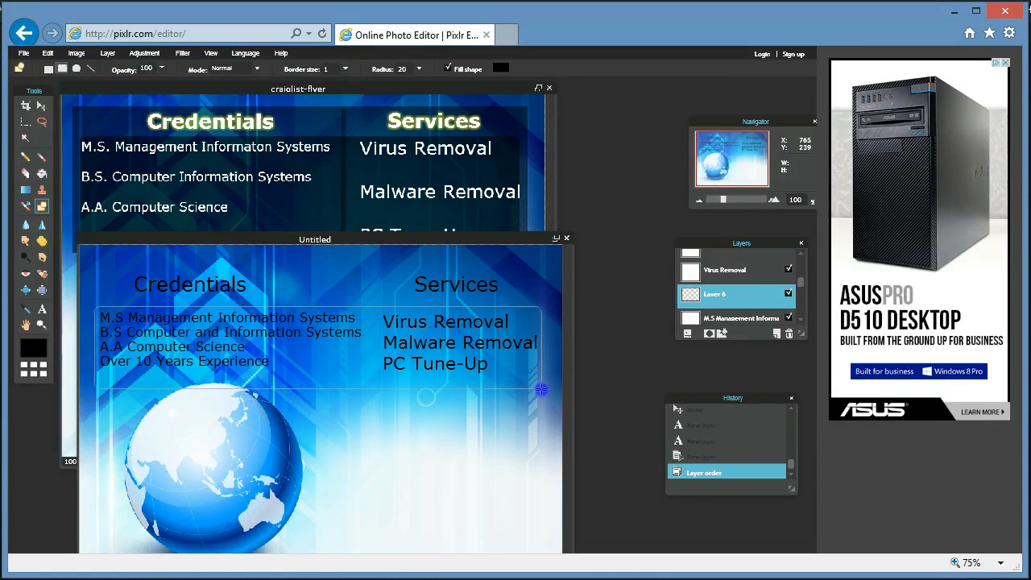
{"action": "left_click_drag", "start_coordinate": [541, 390], "coordinate": [541, 389]}
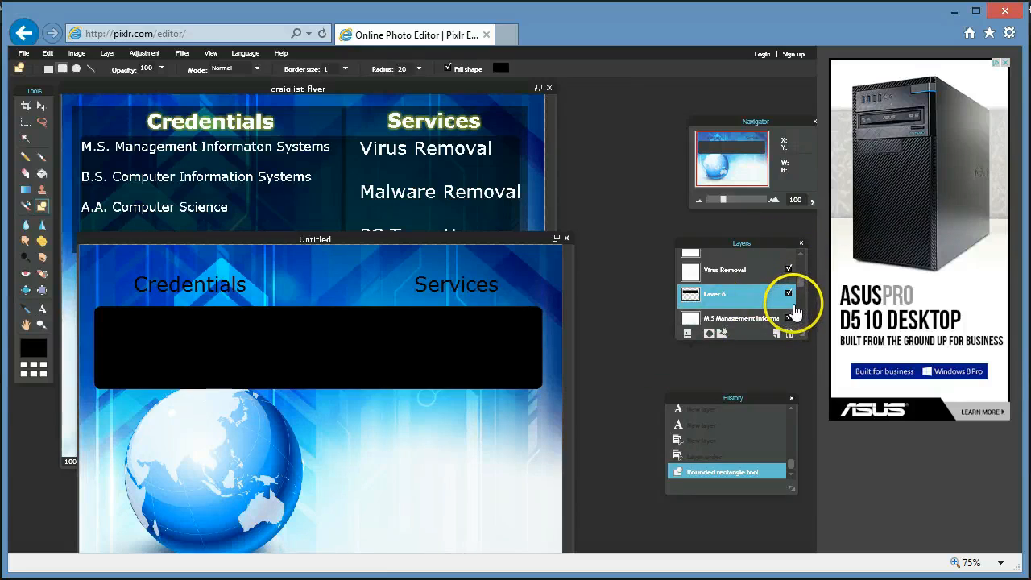
{"action": "left_click", "coordinate": [686, 333]}
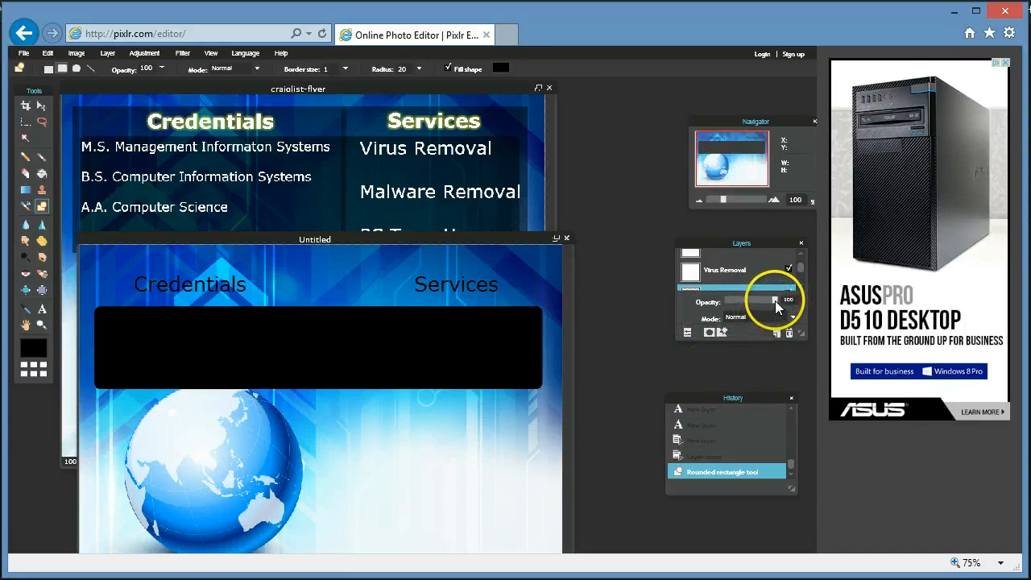
{"action": "left_click_drag", "start_coordinate": [775, 300], "coordinate": [754, 314]}
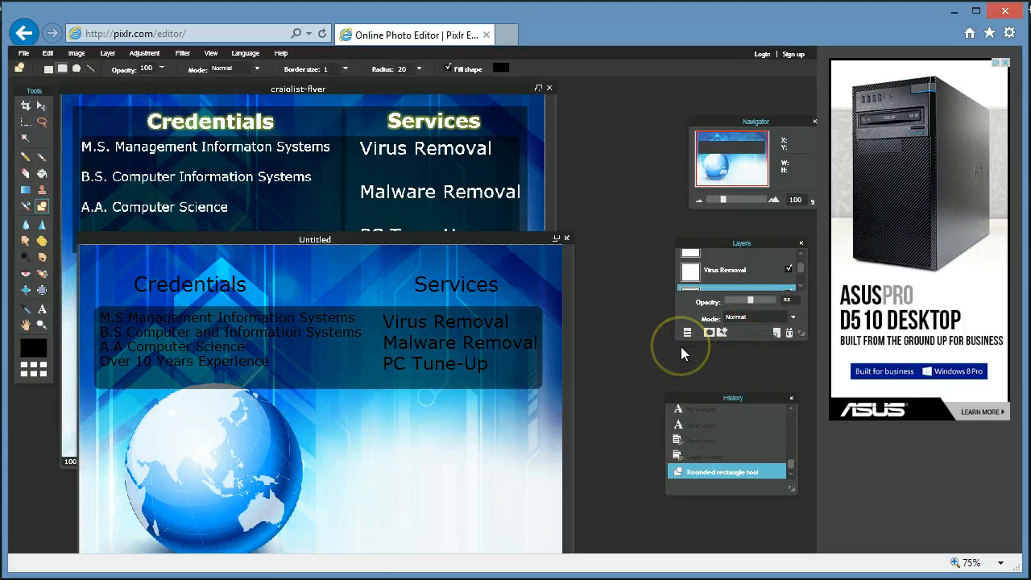
Change the Virus Removal, Malware Removal, PC Tune-Up list text colour to white.
{"action": "left_click", "coordinate": [729, 272]}
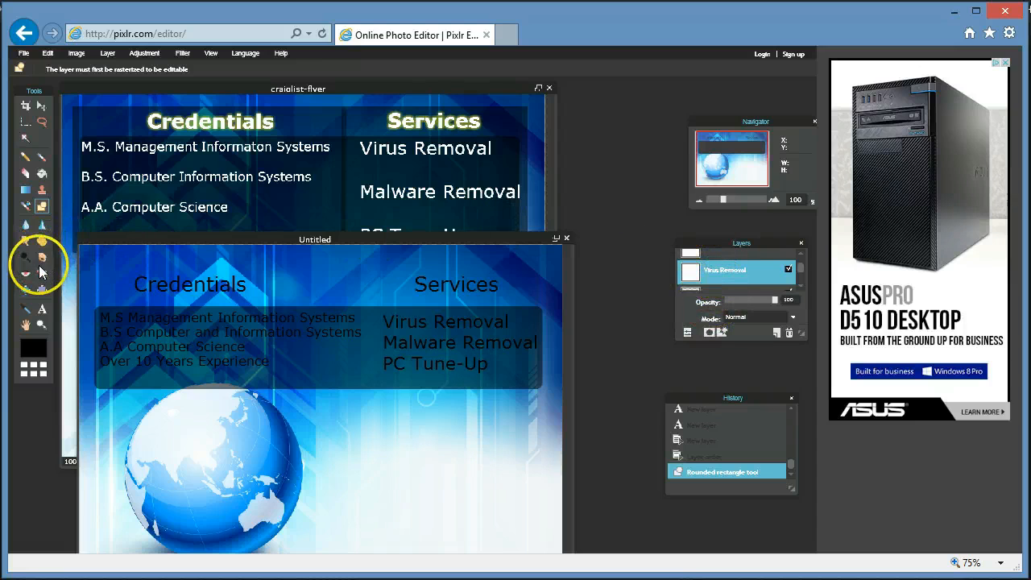
{"action": "left_click", "coordinate": [42, 308]}
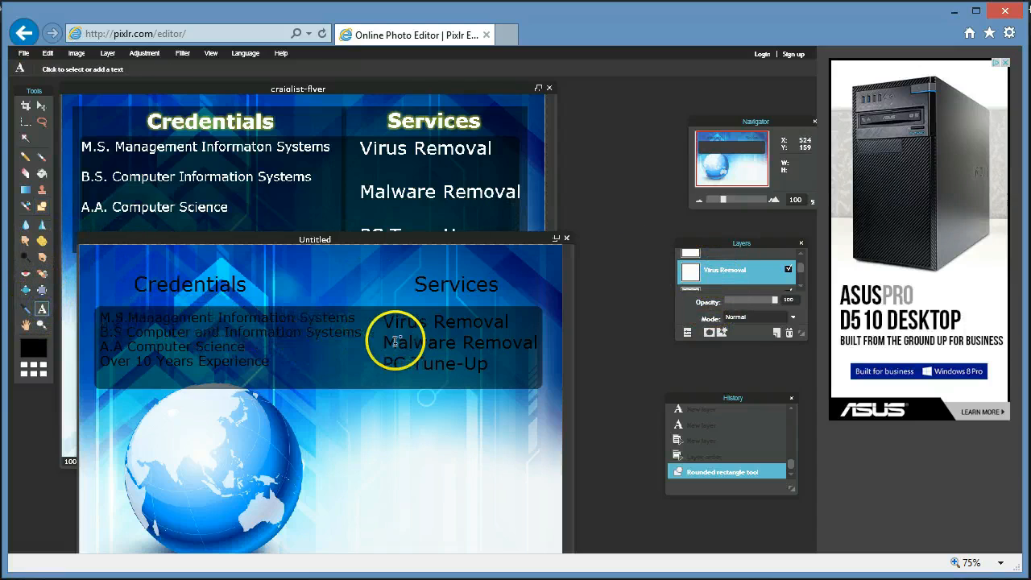
{"action": "left_click", "coordinate": [416, 324]}
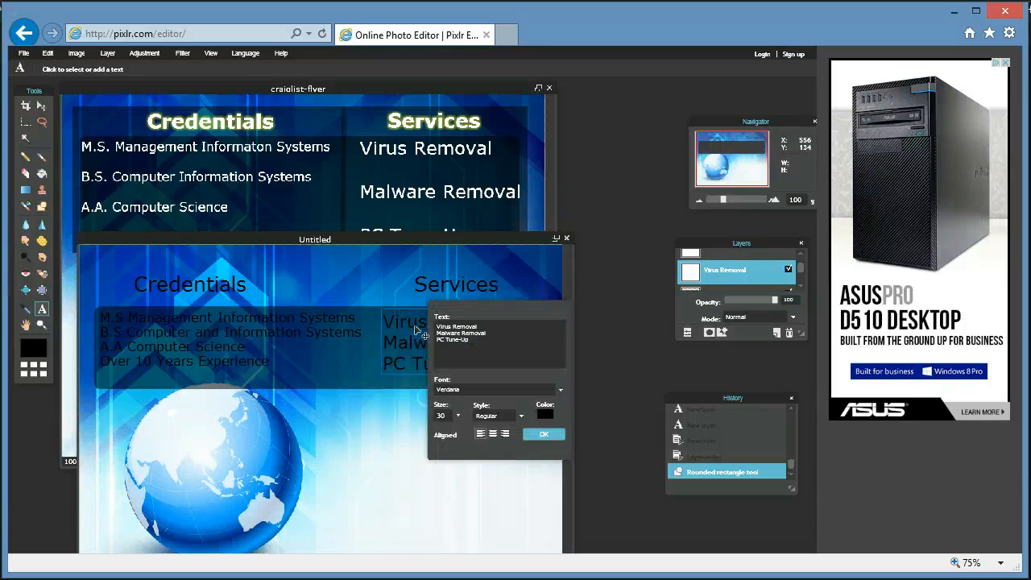
{"action": "left_click", "coordinate": [547, 415]}
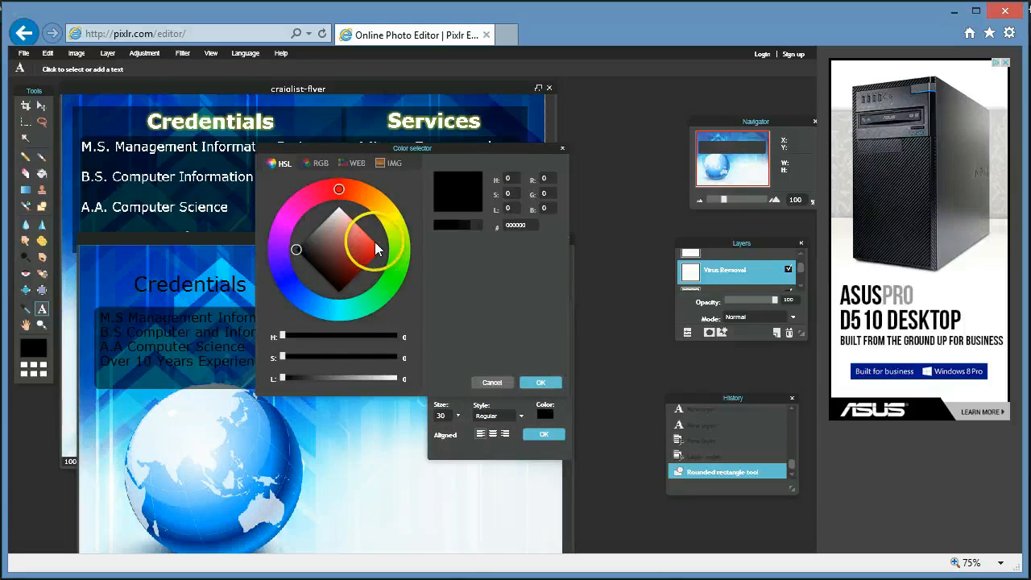
{"action": "left_click", "coordinate": [355, 164]}
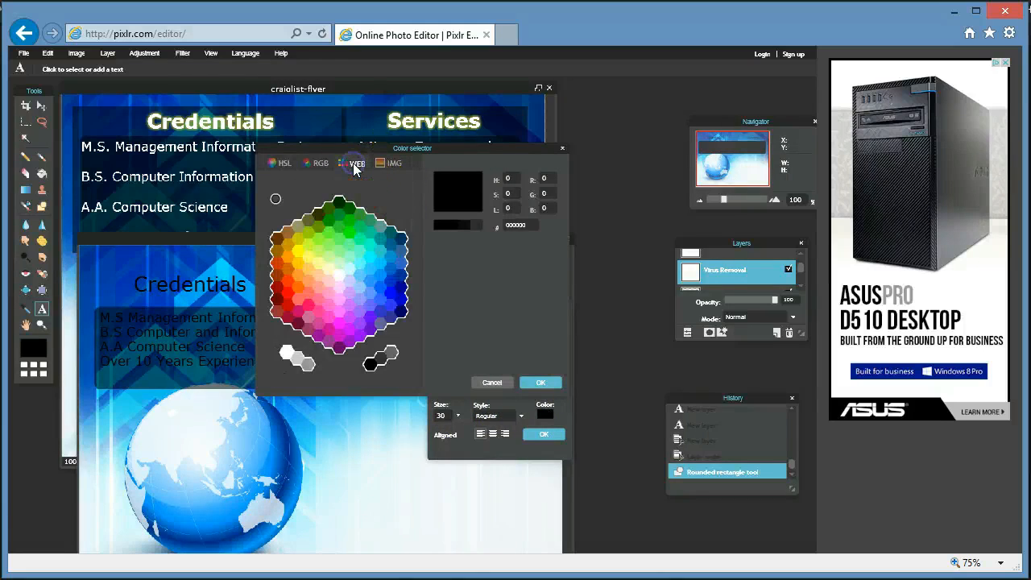
{"action": "left_click", "coordinate": [285, 354]}
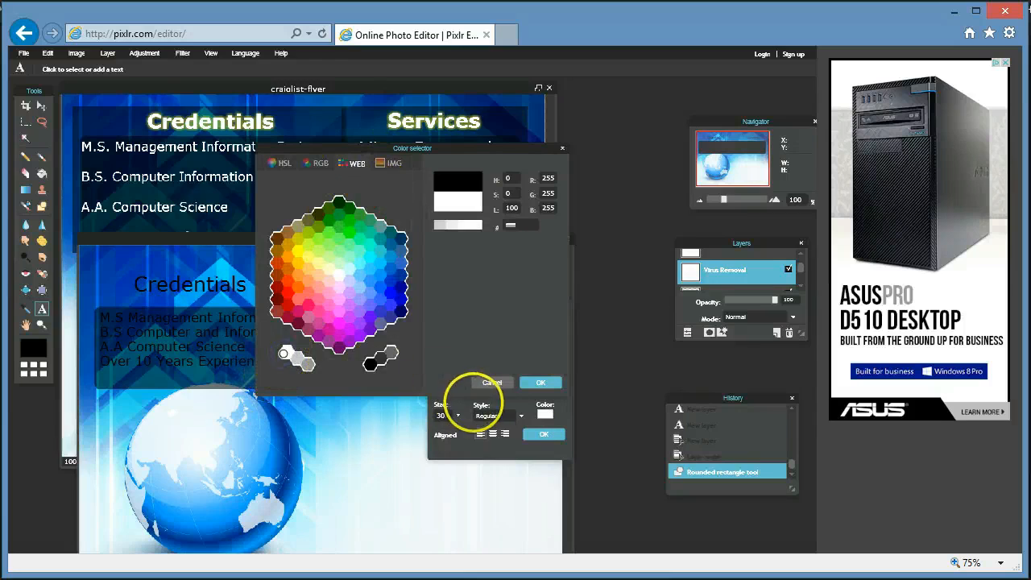
{"action": "left_click", "coordinate": [542, 383]}
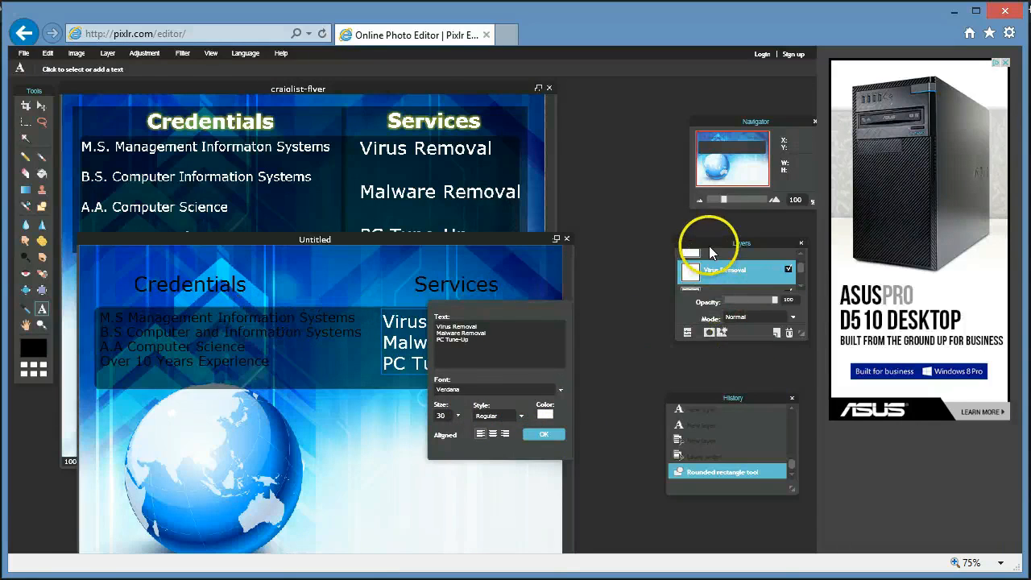
{"action": "left_click", "coordinate": [541, 435]}
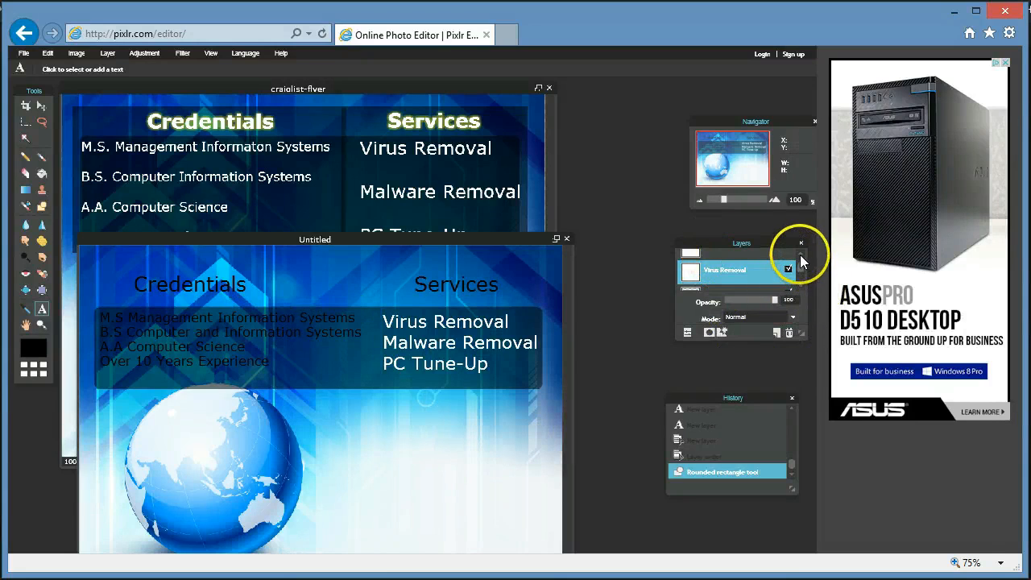
{"action": "left_click", "coordinate": [801, 254]}
Change the M.S Management degrees list text colour to white.
{"action": "left_click", "coordinate": [723, 282]}
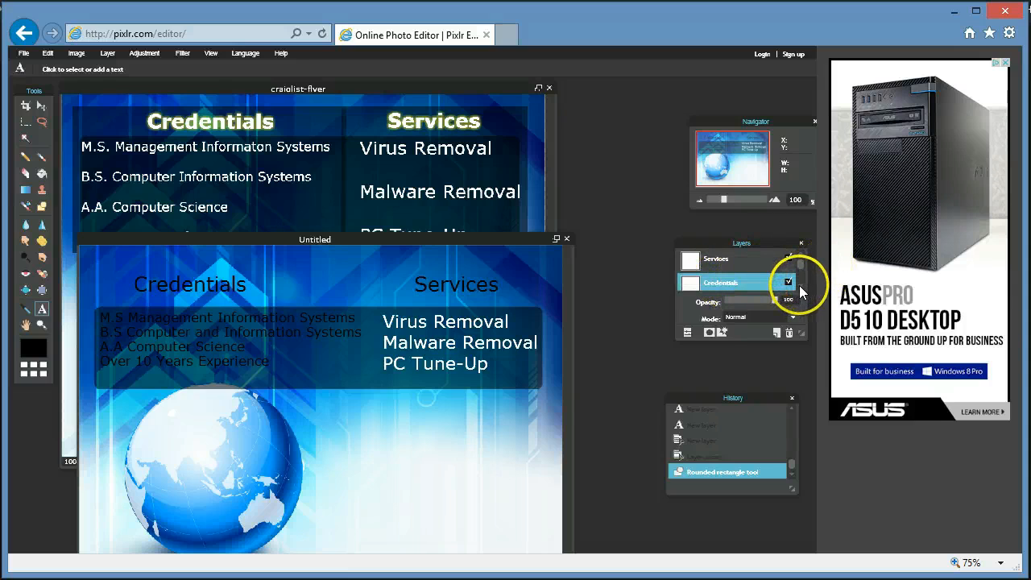
{"action": "left_click", "coordinate": [802, 292]}
{"action": "left_click", "coordinate": [760, 290]}
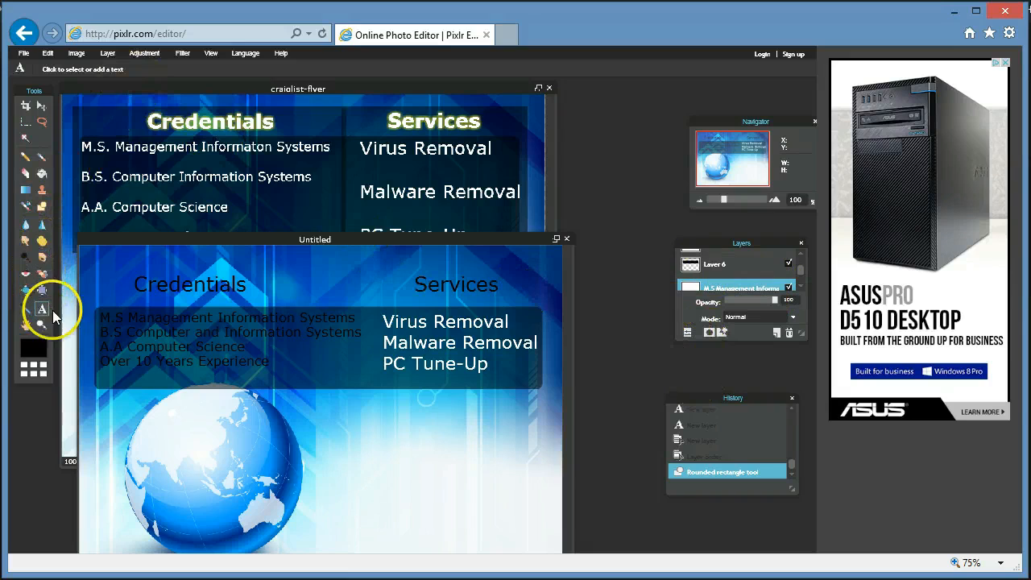
{"action": "left_click", "coordinate": [111, 319]}
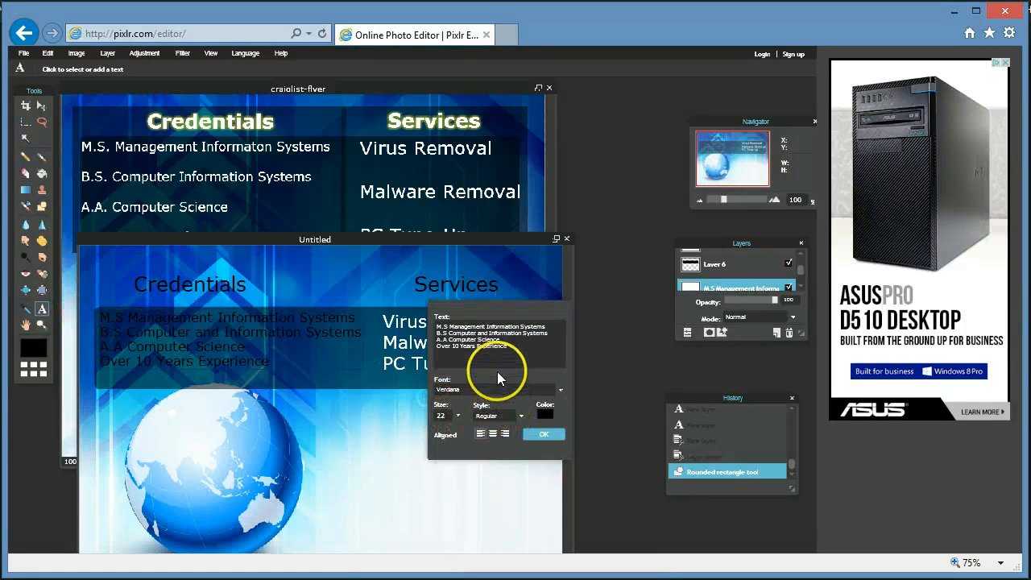
{"action": "left_click", "coordinate": [541, 412]}
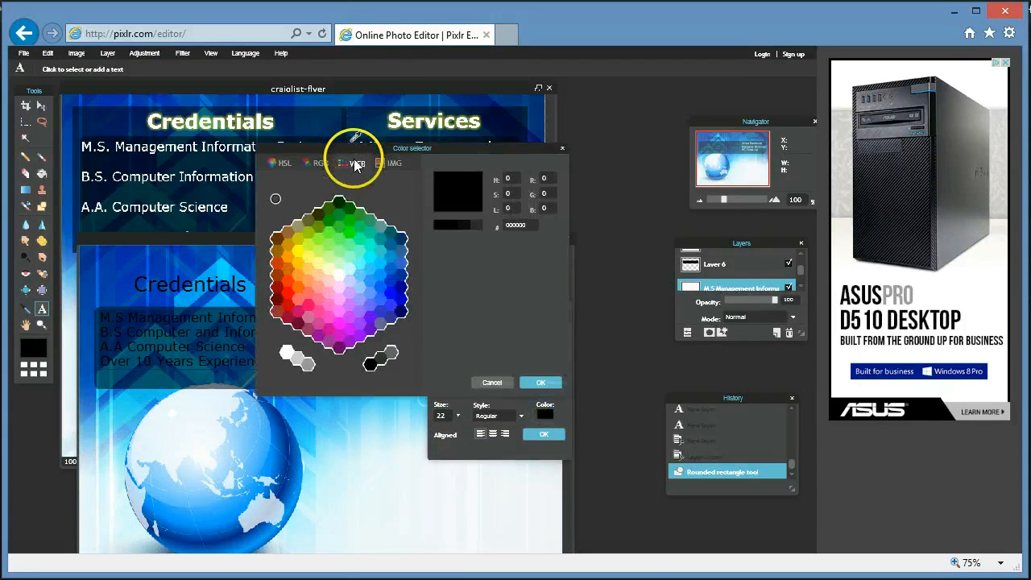
{"action": "left_click", "coordinate": [283, 353]}
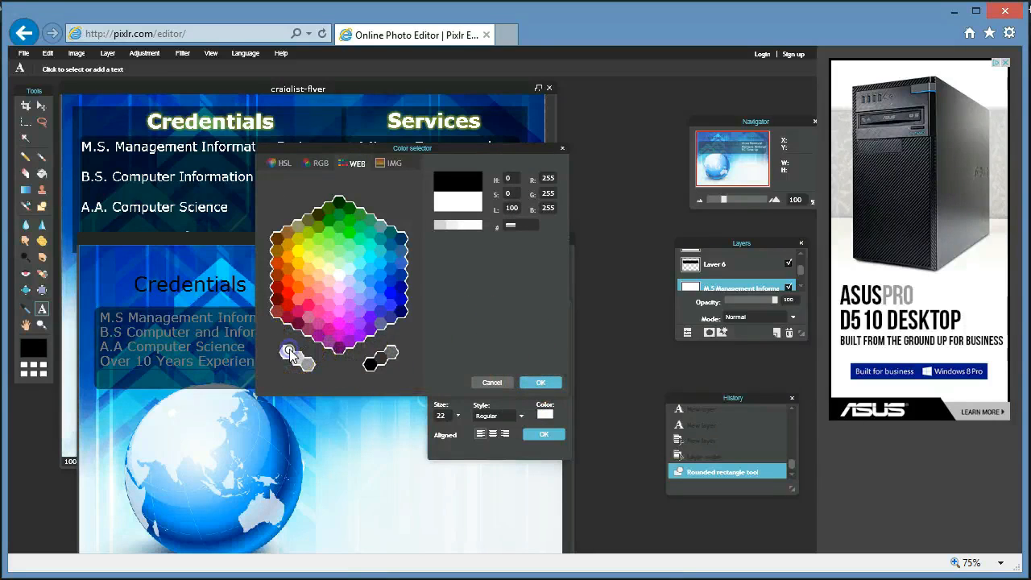
{"action": "left_click", "coordinate": [541, 381]}
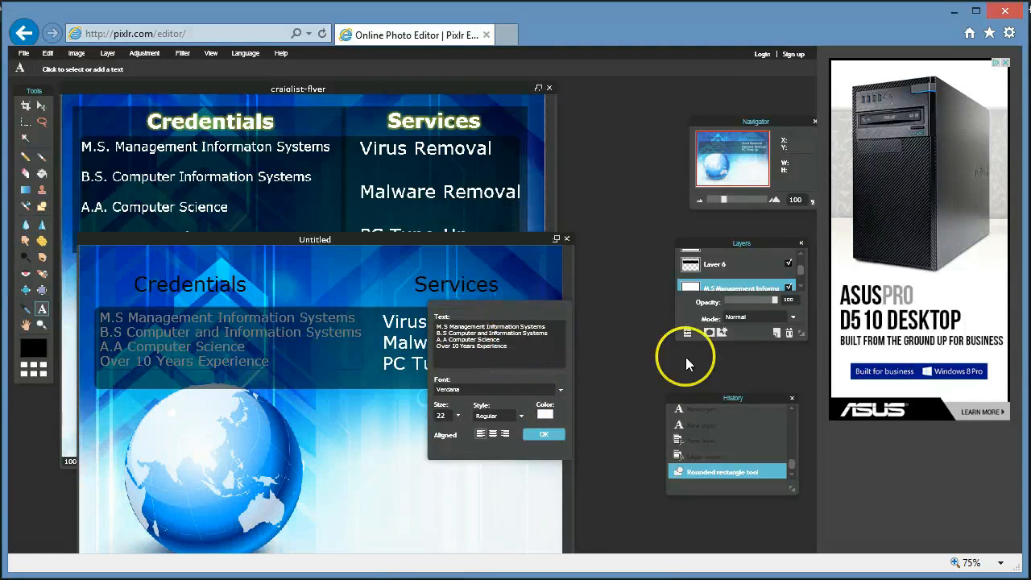
Enlarge the Layers panel list and move Layer 6 beneath the text layers.
{"action": "left_click", "coordinate": [803, 285]}
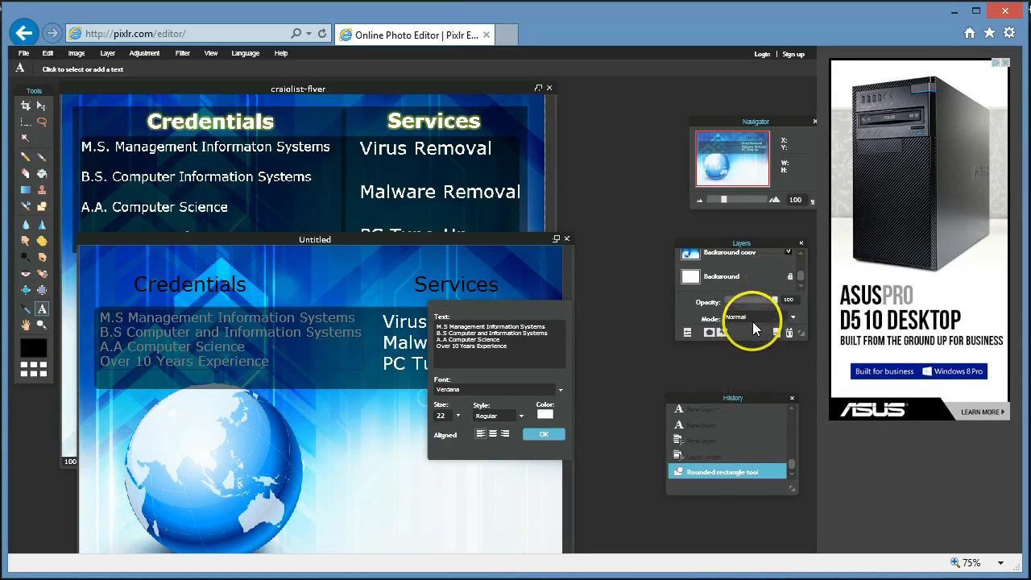
{"action": "left_click", "coordinate": [803, 336]}
{"action": "left_click_drag", "start_coordinate": [803, 336], "coordinate": [802, 384]}
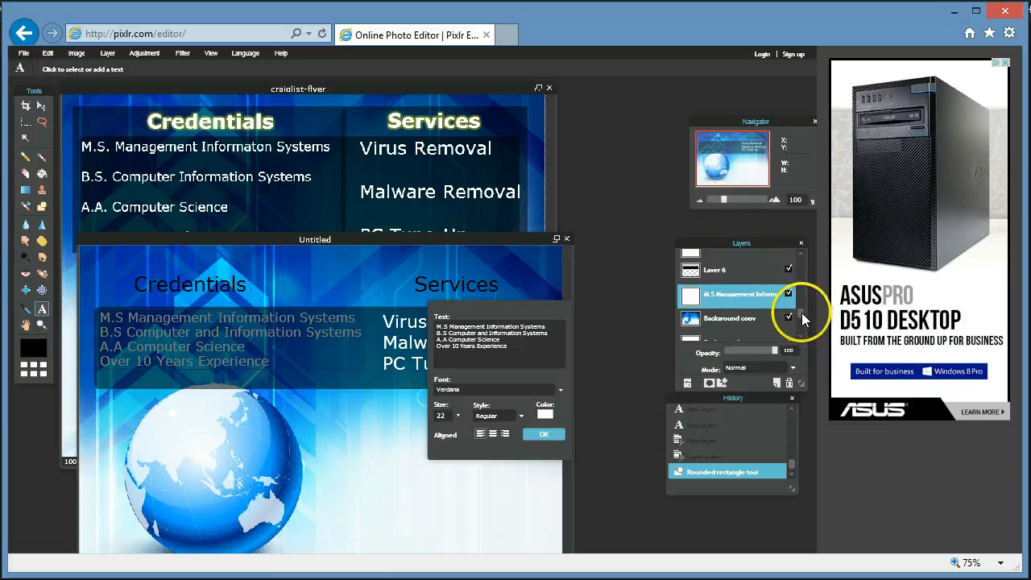
{"action": "left_click_drag", "start_coordinate": [710, 401], "coordinate": [706, 441]}
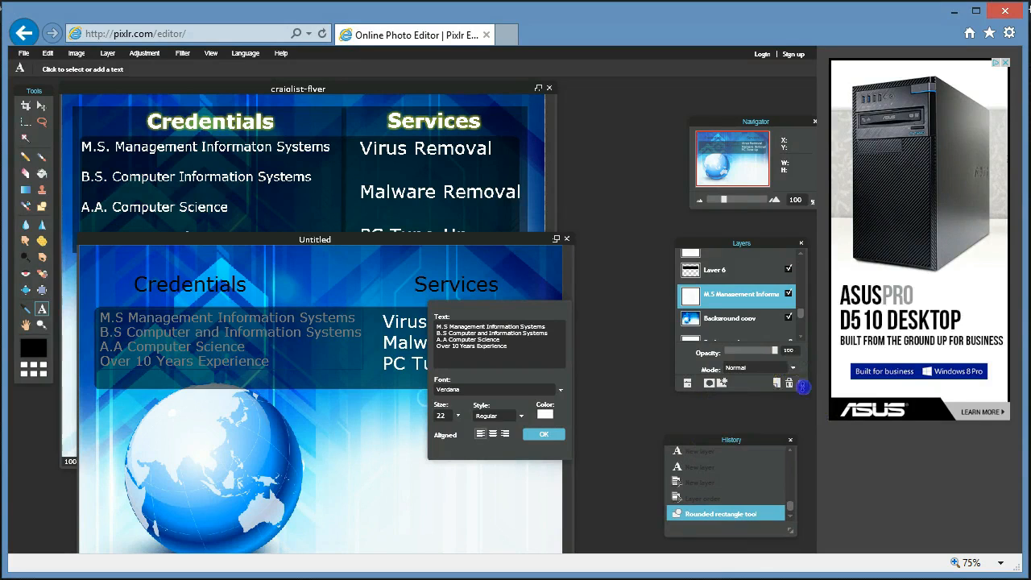
{"action": "left_click_drag", "start_coordinate": [801, 384], "coordinate": [802, 425]}
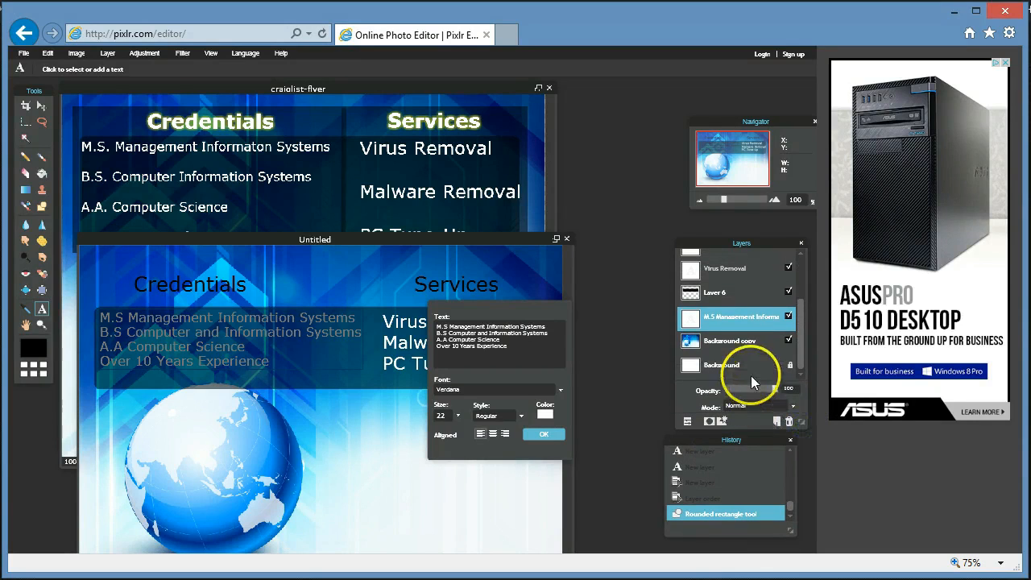
{"action": "left_click_drag", "start_coordinate": [714, 293], "coordinate": [714, 337]}
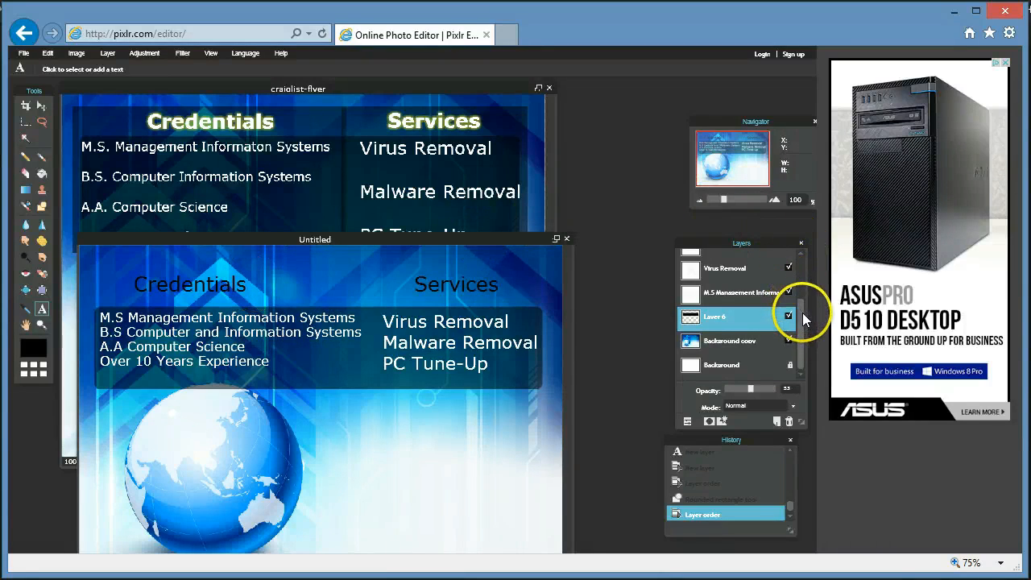
{"action": "left_click_drag", "start_coordinate": [802, 317], "coordinate": [803, 301]}
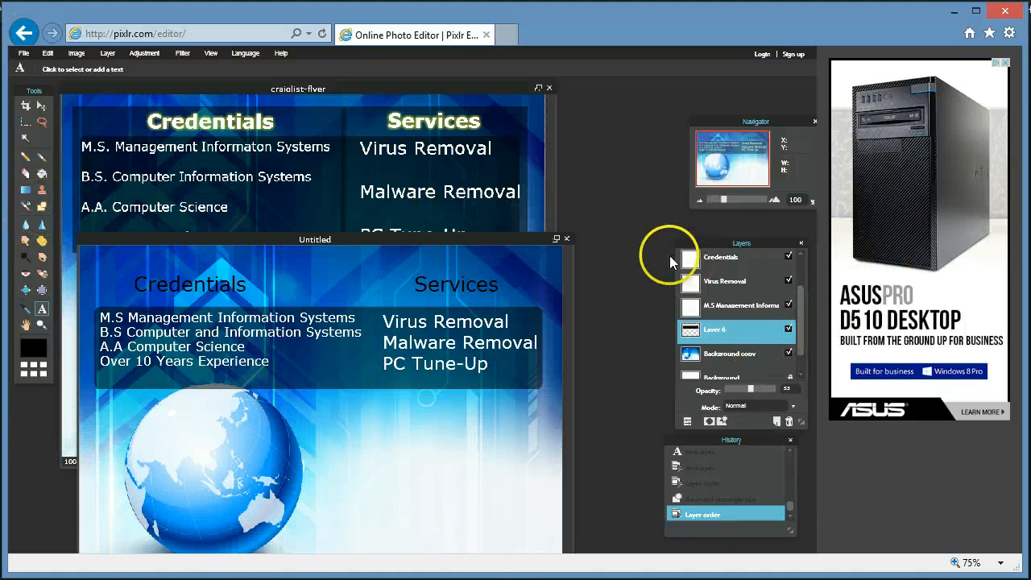
Add a new empty Layer 7 and move it below Layer 6.
{"action": "left_click", "coordinate": [107, 53]}
{"action": "left_click", "coordinate": [116, 69]}
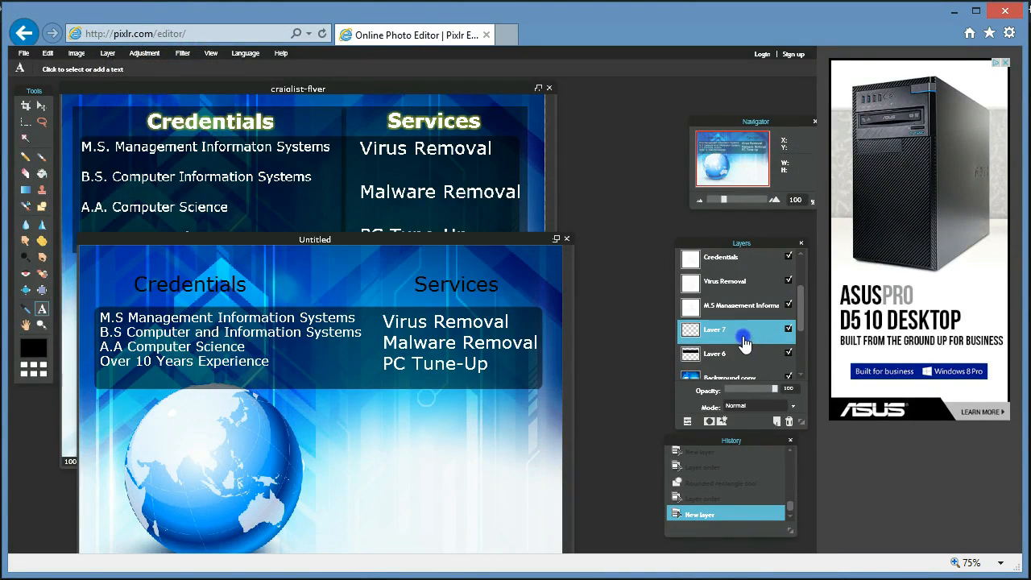
{"action": "left_click_drag", "start_coordinate": [743, 340], "coordinate": [745, 378]}
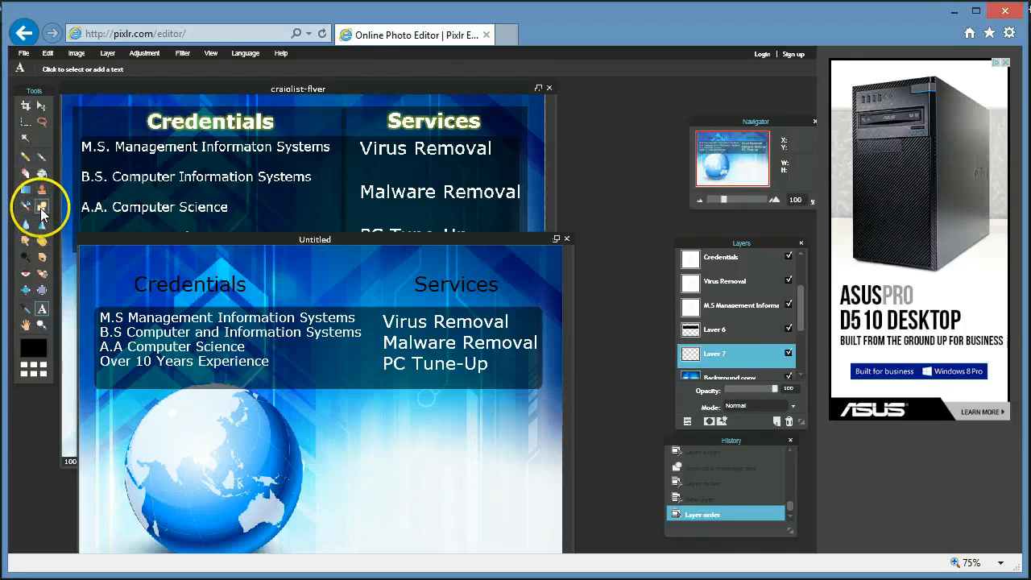
Choose the Shape tool in plain rectangle mode and set the view zoom to 75%.
{"action": "left_click", "coordinate": [42, 206]}
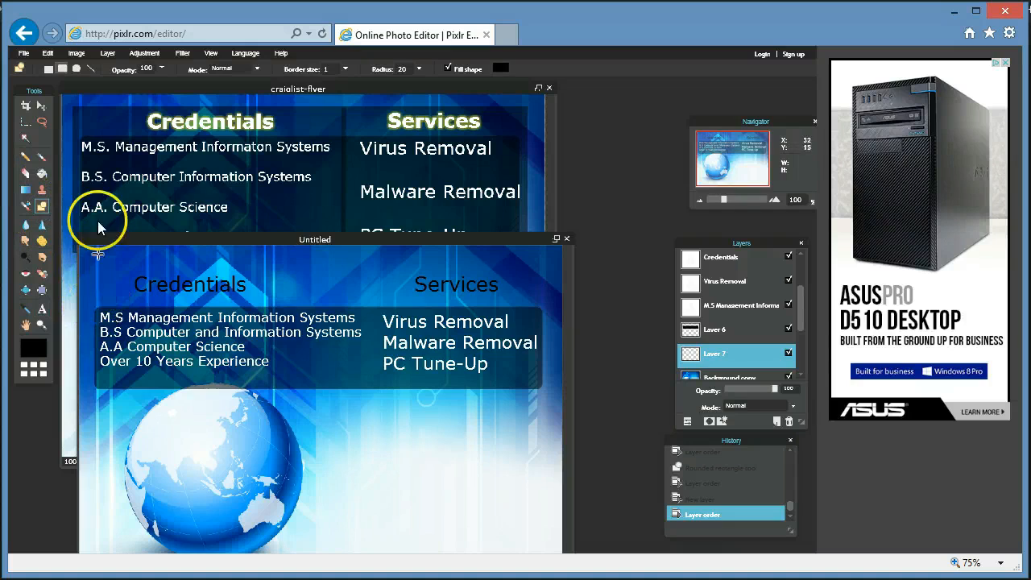
{"action": "left_click", "coordinate": [48, 68]}
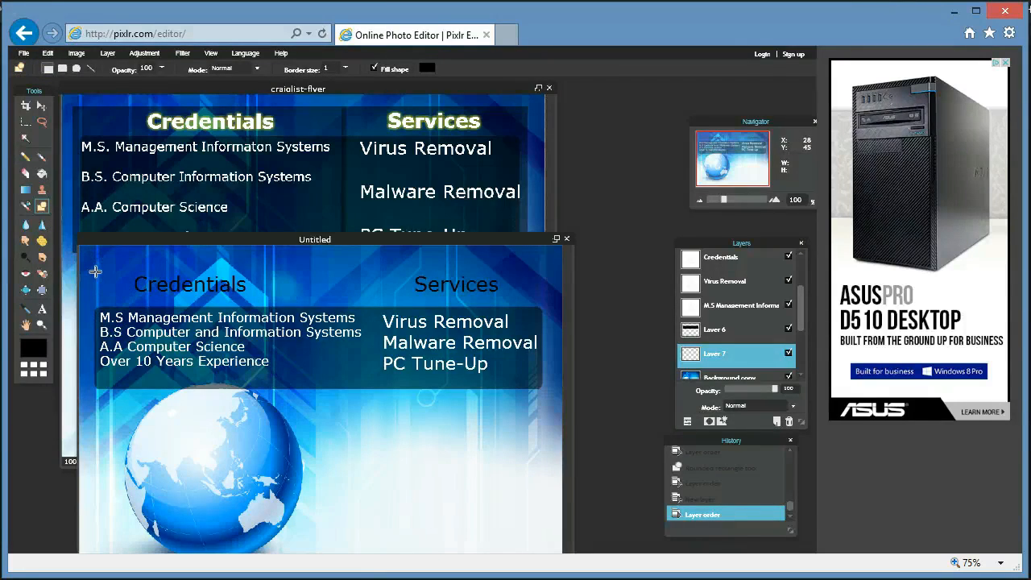
{"action": "scroll", "coordinate": [96, 275], "scroll_direction": "down", "scroll_amount": 2}
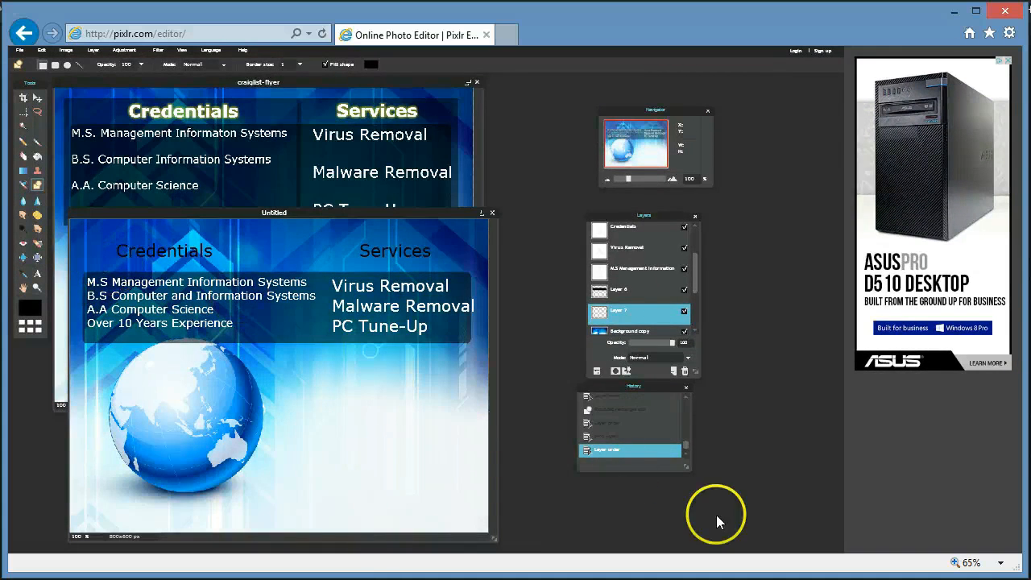
{"action": "left_click", "coordinate": [1003, 566]}
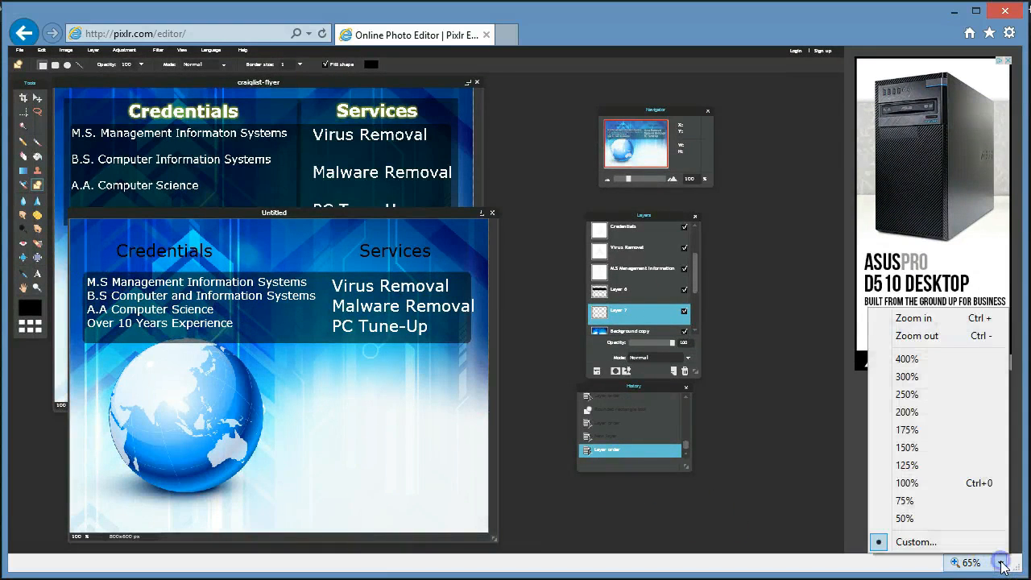
{"action": "left_click", "coordinate": [938, 504]}
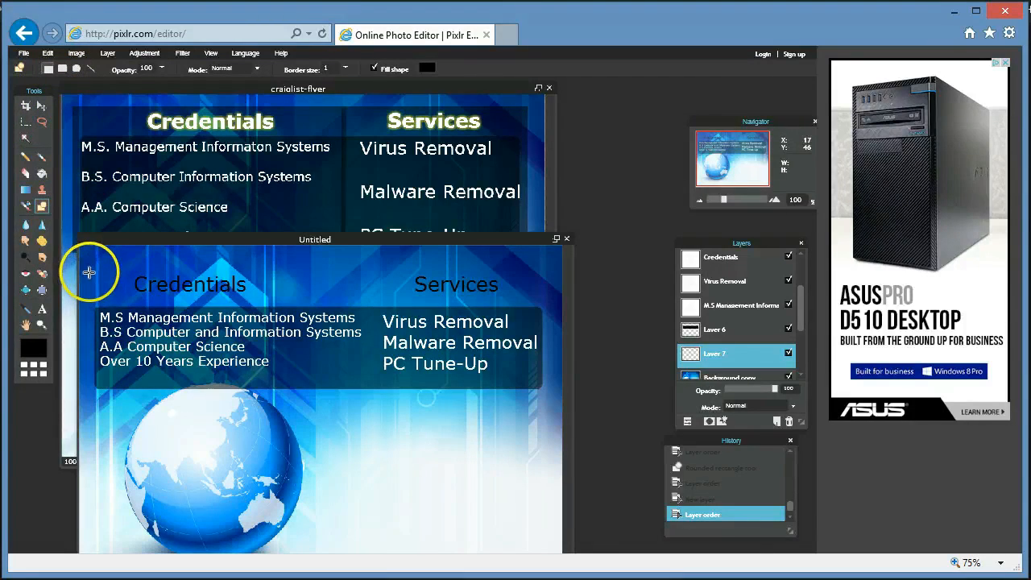
Draw a solid black rectangle on Layer 7 covering both headings and lists, redoing a first attempt.
{"action": "left_click_drag", "start_coordinate": [89, 272], "coordinate": [441, 391]}
{"action": "mouse_move", "coordinate": [538, 403]}
{"action": "left_mouse_down"}
{"action": "mouse_move", "coordinate": [564, 403]}
{"action": "mouse_move", "coordinate": [546, 394]}
{"action": "left_mouse_up"}
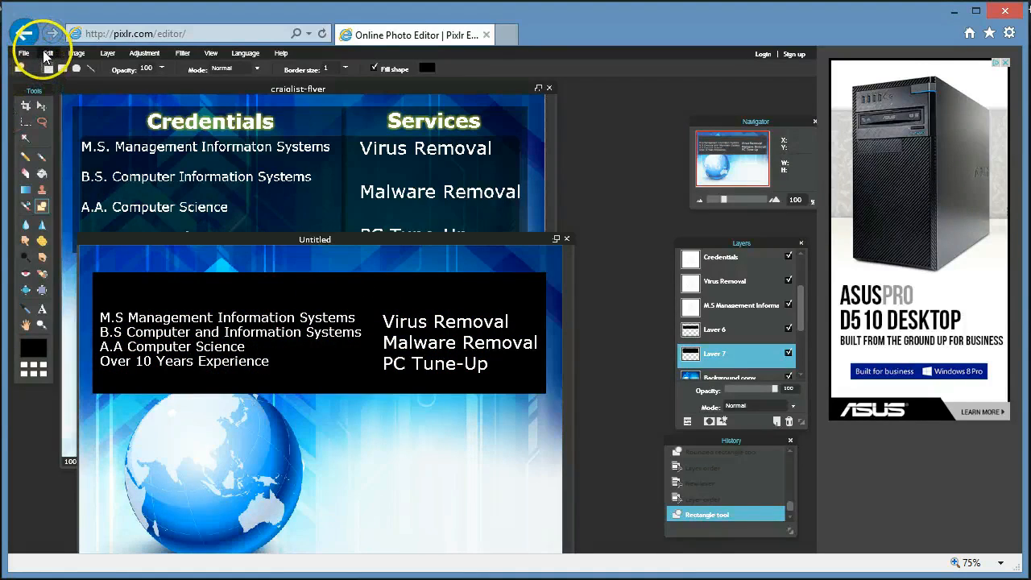
{"action": "left_click", "coordinate": [47, 53]}
{"action": "left_click", "coordinate": [53, 65]}
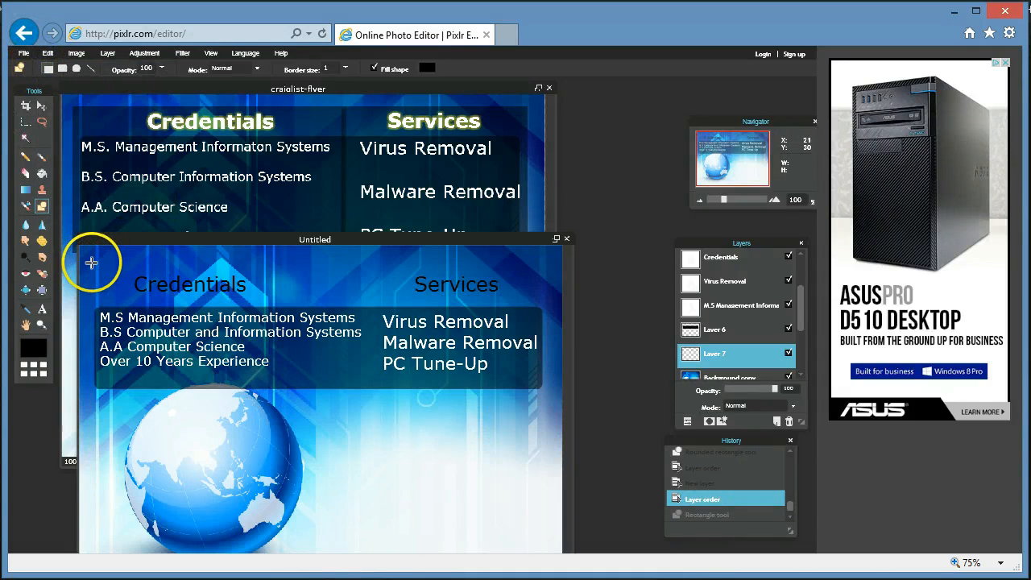
{"action": "left_click_drag", "start_coordinate": [90, 268], "coordinate": [546, 393]}
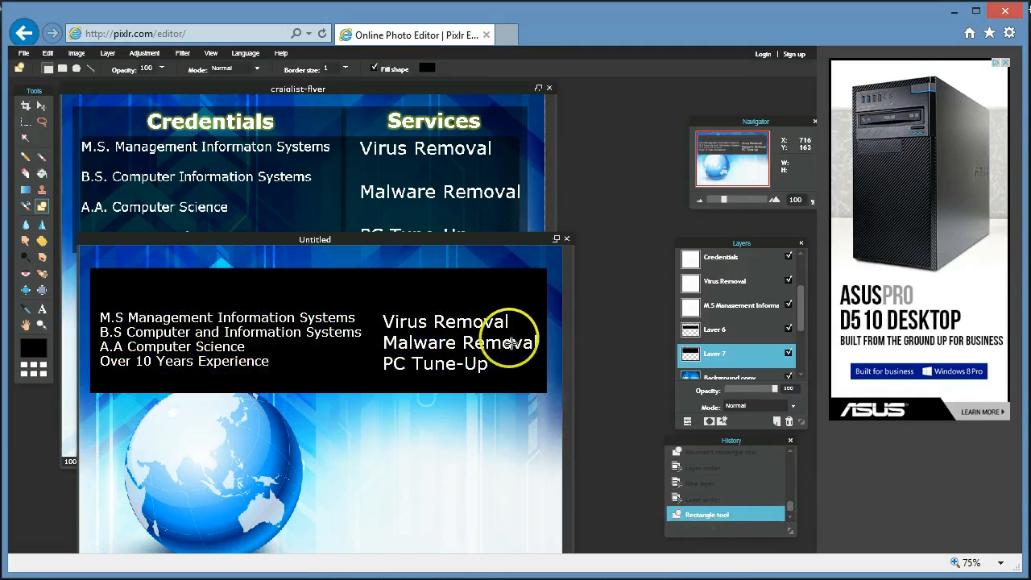
Lower Layer 7's opacity to 27 so the black rectangle becomes a faint tint.
{"action": "left_click", "coordinate": [688, 422]}
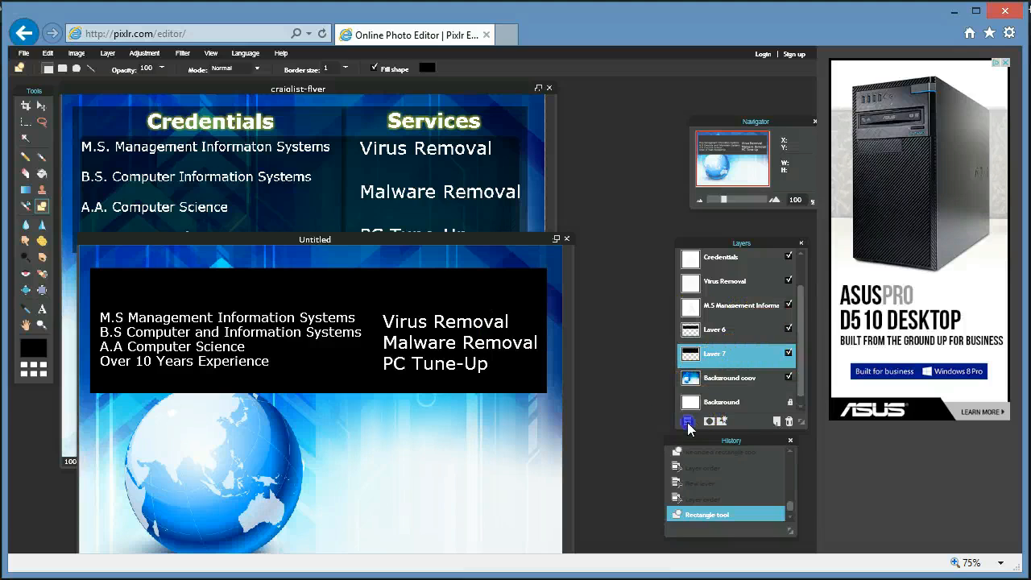
{"action": "left_click", "coordinate": [687, 422]}
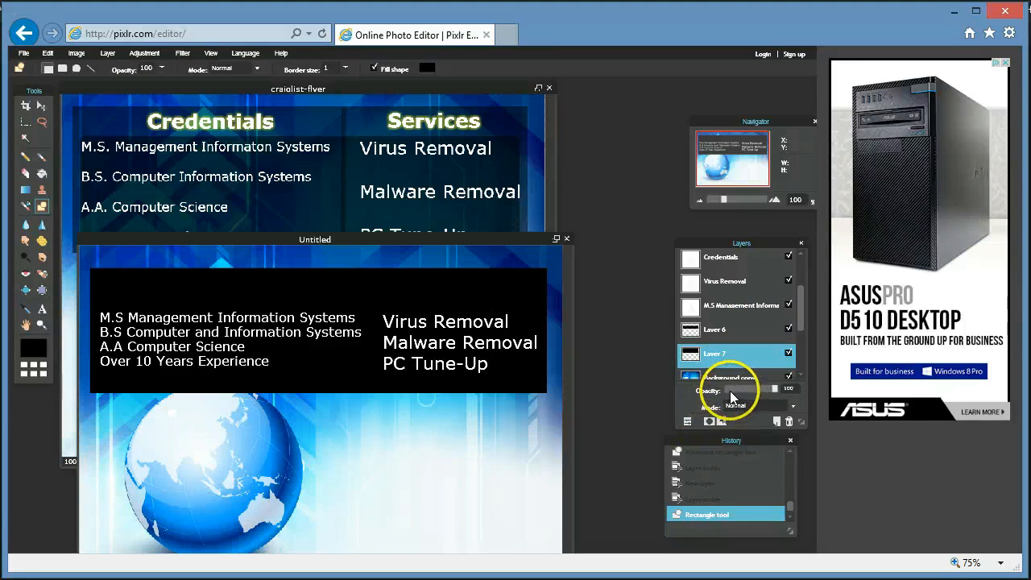
{"action": "left_click_drag", "start_coordinate": [774, 389], "coordinate": [735, 394]}
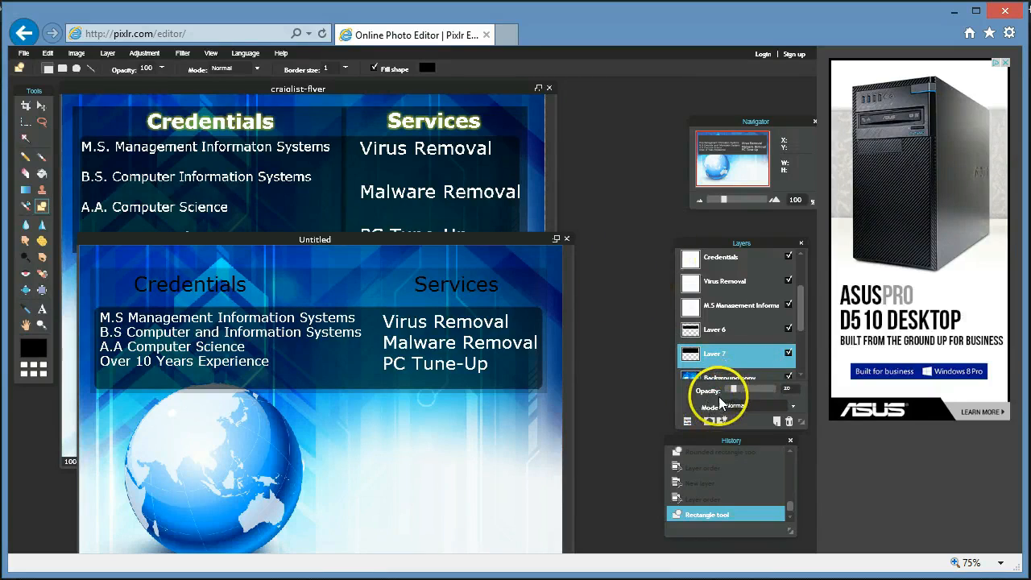
{"action": "left_click_drag", "start_coordinate": [733, 391], "coordinate": [736, 392]}
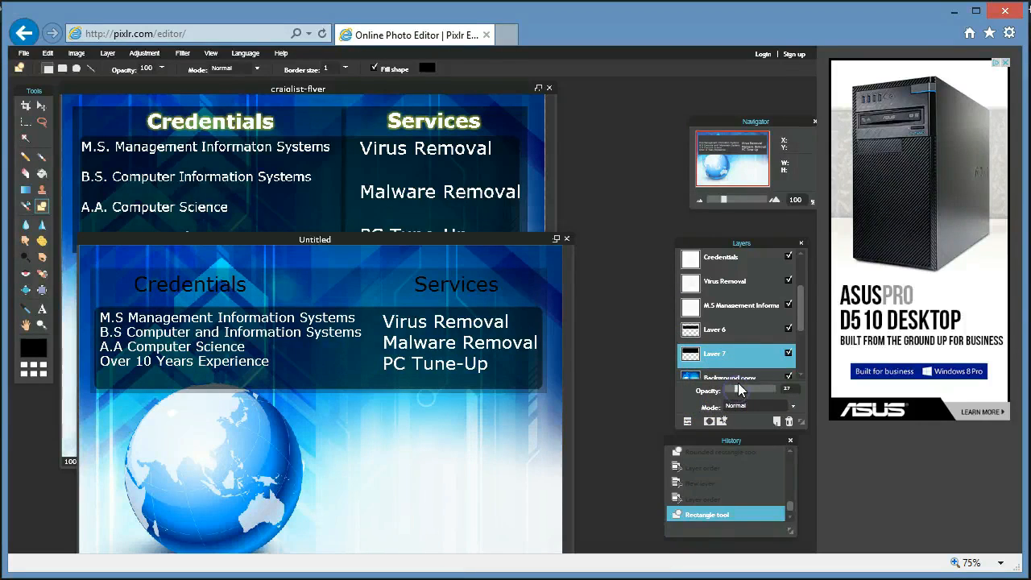
{"action": "left_click_drag", "start_coordinate": [799, 299], "coordinate": [802, 274]}
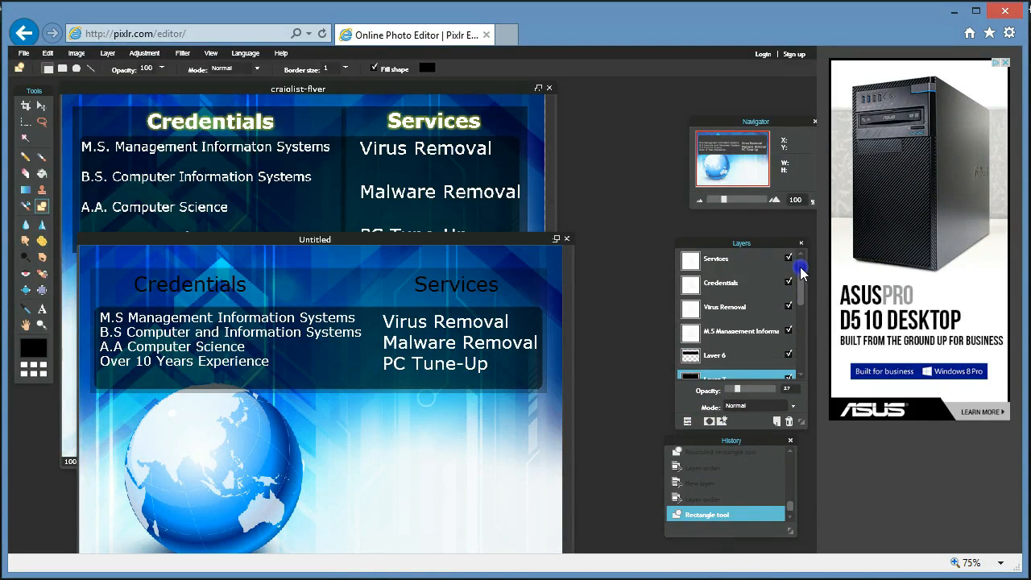
Make the Services heading text white.
{"action": "left_click", "coordinate": [714, 256]}
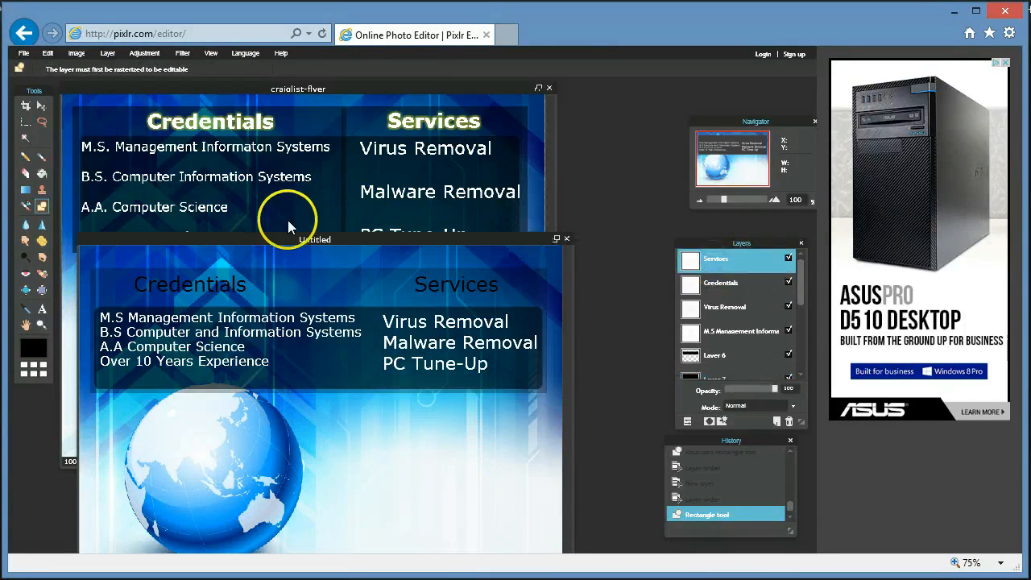
{"action": "left_click", "coordinate": [42, 311]}
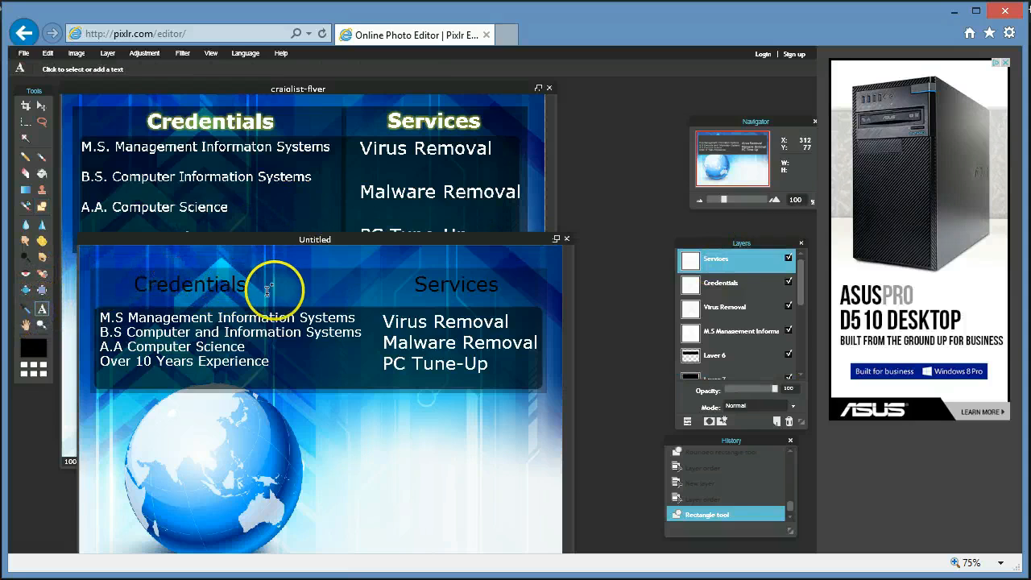
{"action": "left_click", "coordinate": [451, 284]}
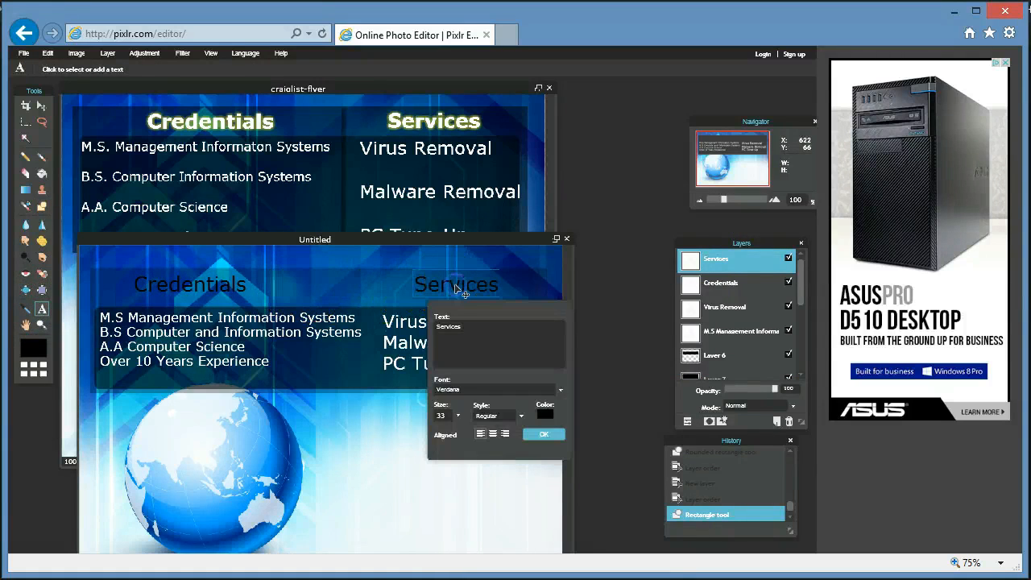
{"action": "left_click", "coordinate": [545, 420]}
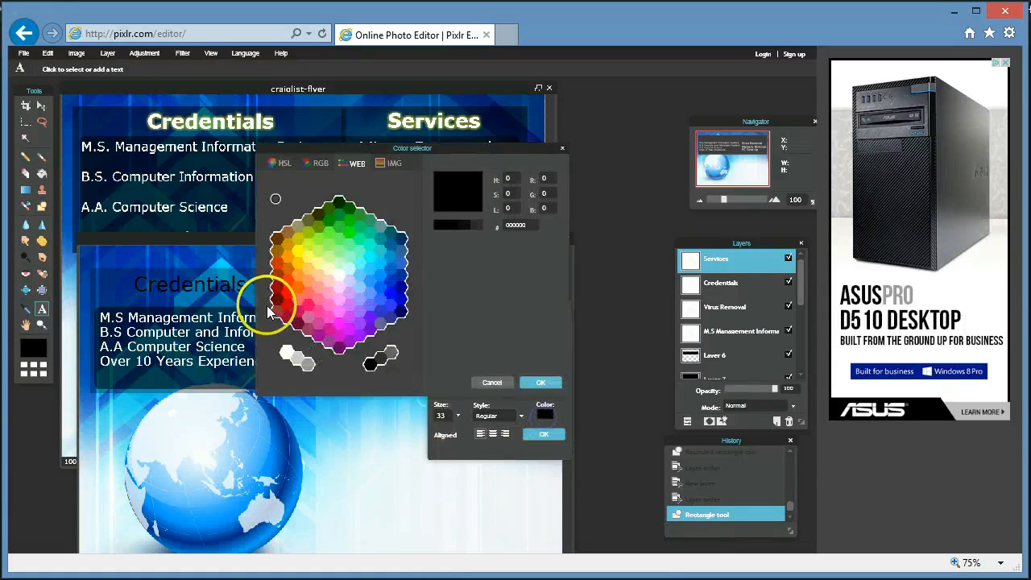
{"action": "left_click", "coordinate": [286, 351]}
{"action": "left_click", "coordinate": [535, 383]}
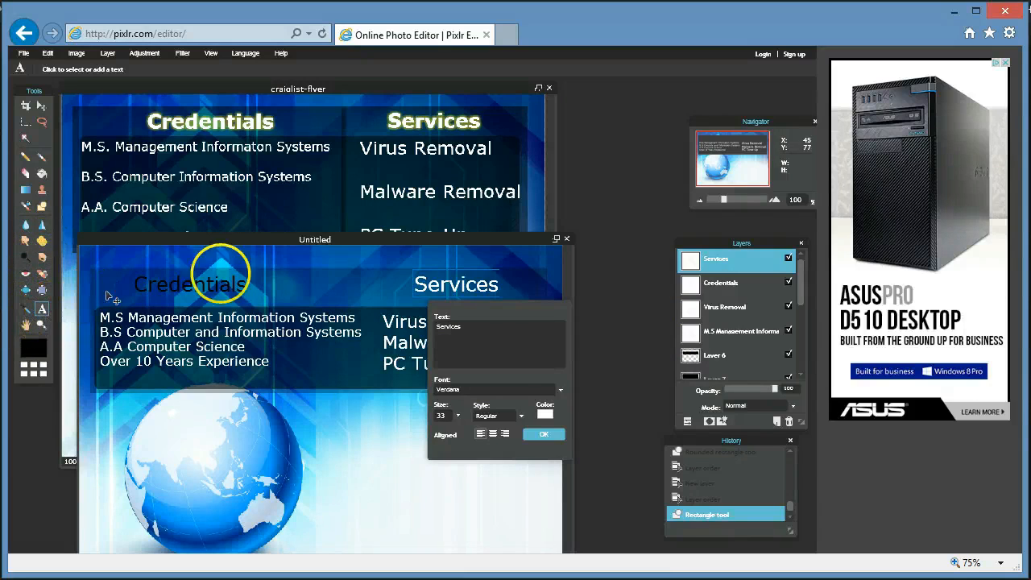
{"action": "left_click", "coordinate": [745, 284]}
Make the Credentials heading text white.
{"action": "left_click", "coordinate": [184, 285]}
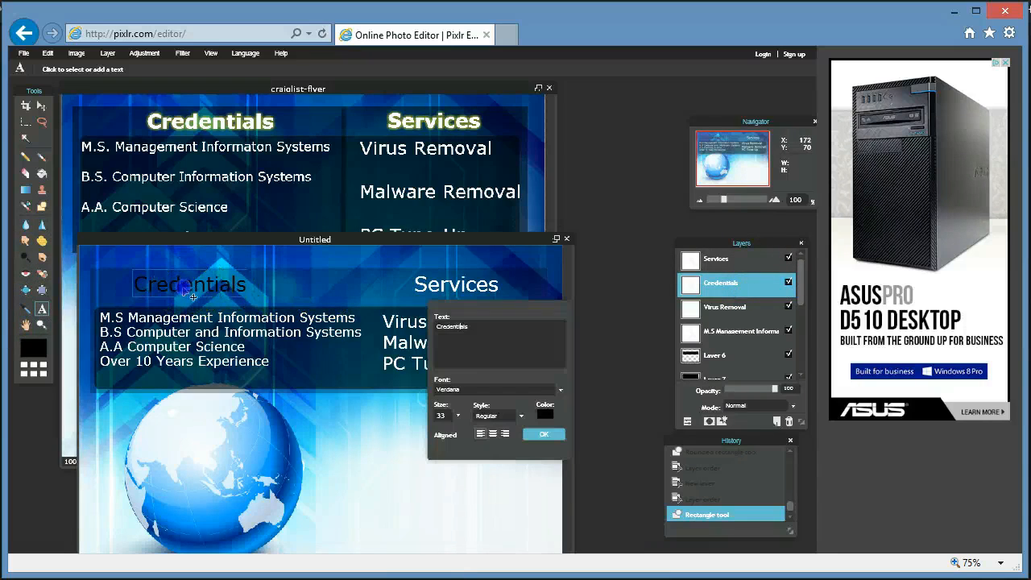
{"action": "left_click", "coordinate": [544, 413]}
{"action": "left_click", "coordinate": [285, 347]}
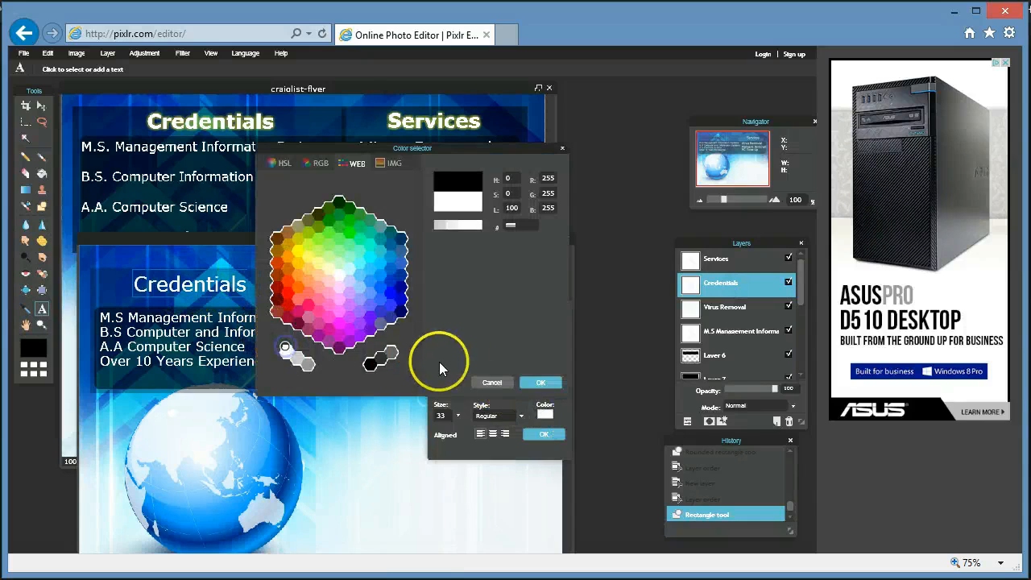
{"action": "left_click", "coordinate": [541, 382]}
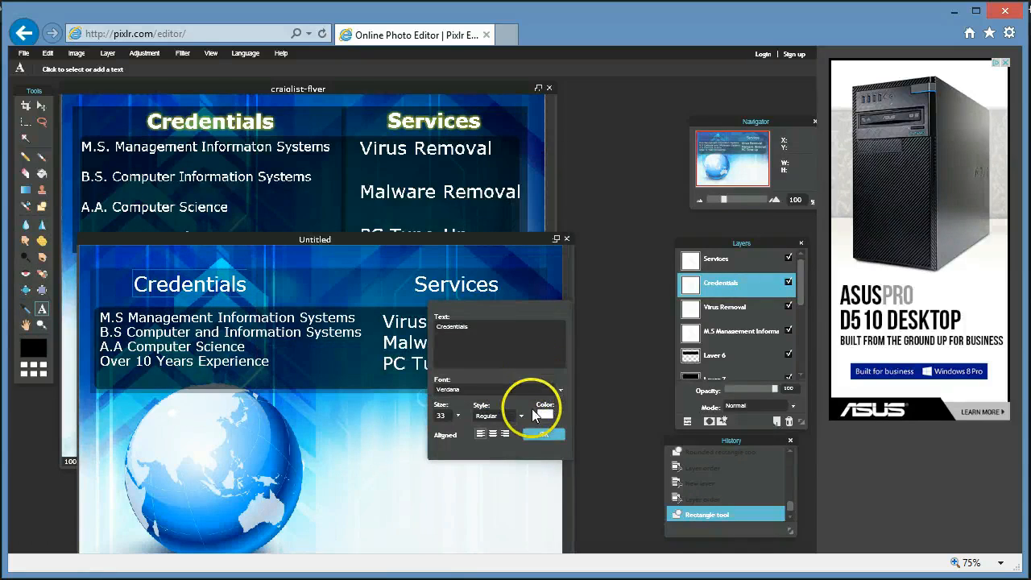
{"action": "left_click", "coordinate": [541, 434]}
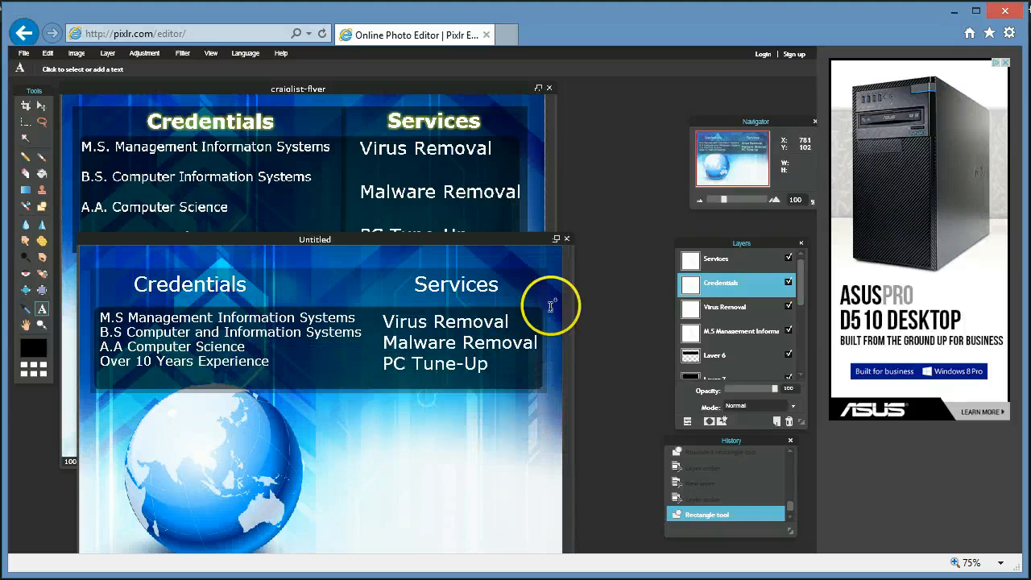
{"action": "left_click", "coordinate": [685, 280]}
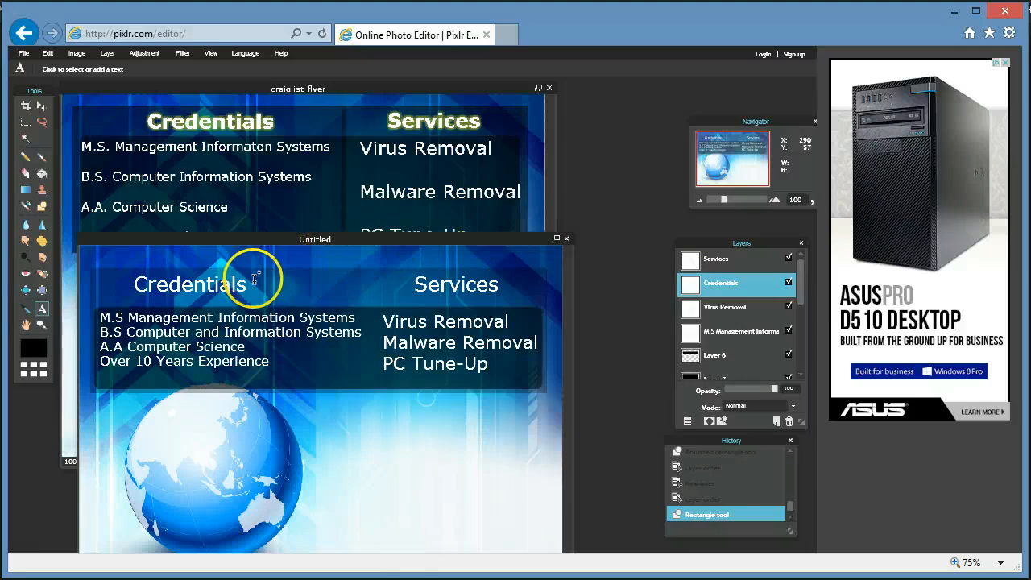
Set both the Credentials and Services headings to Bold style.
{"action": "left_click", "coordinate": [201, 295]}
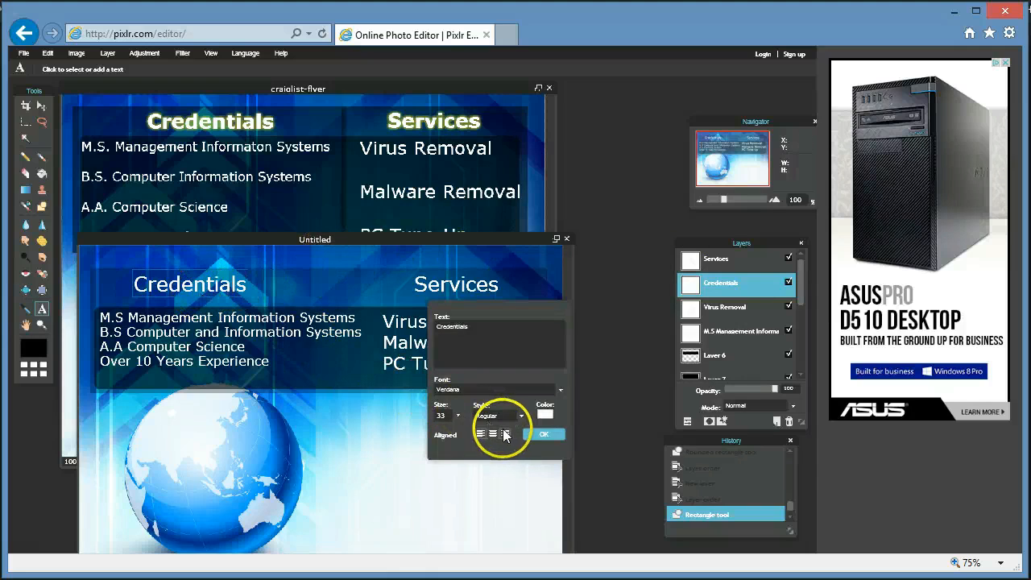
{"action": "left_click", "coordinate": [519, 416]}
{"action": "left_click", "coordinate": [495, 440]}
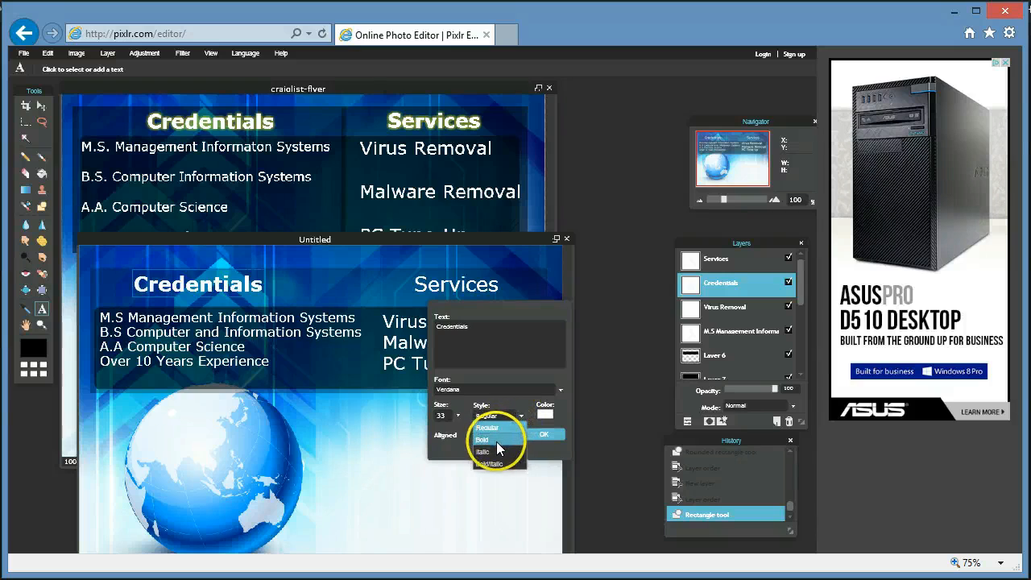
{"action": "left_click", "coordinate": [722, 261]}
{"action": "left_click", "coordinate": [488, 292]}
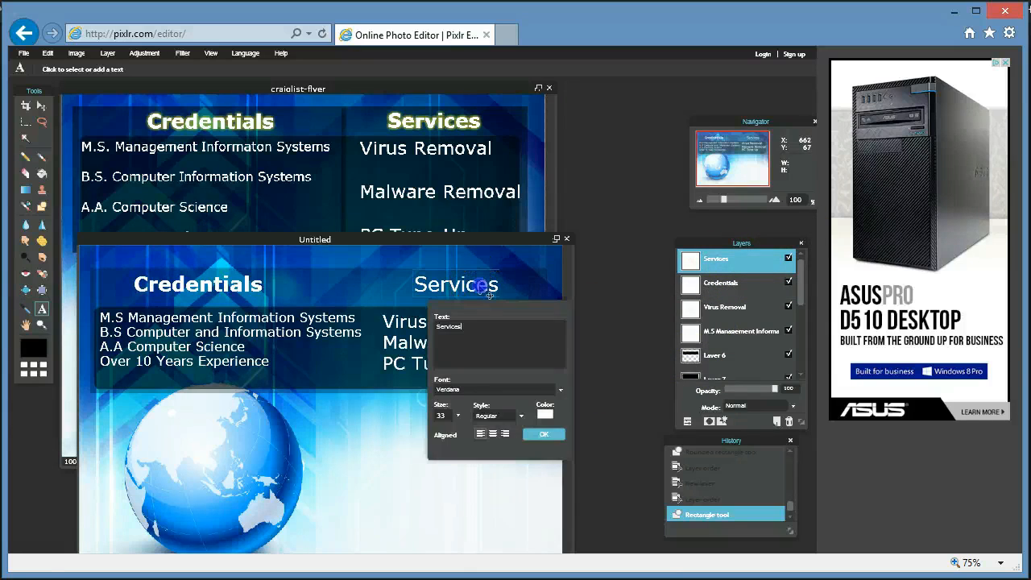
{"action": "left_click", "coordinate": [521, 415]}
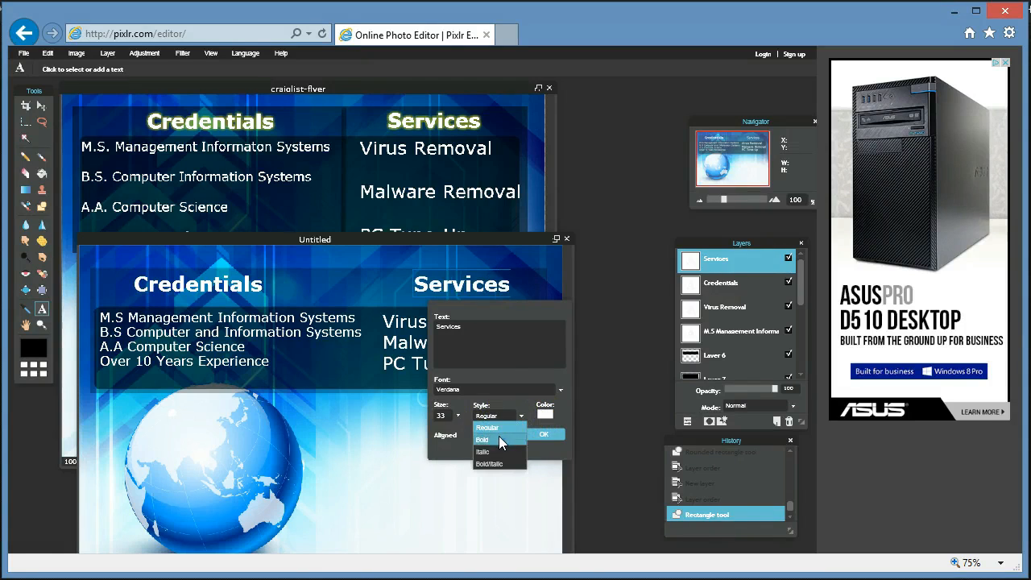
{"action": "left_click", "coordinate": [498, 438]}
{"action": "left_click", "coordinate": [543, 435]}
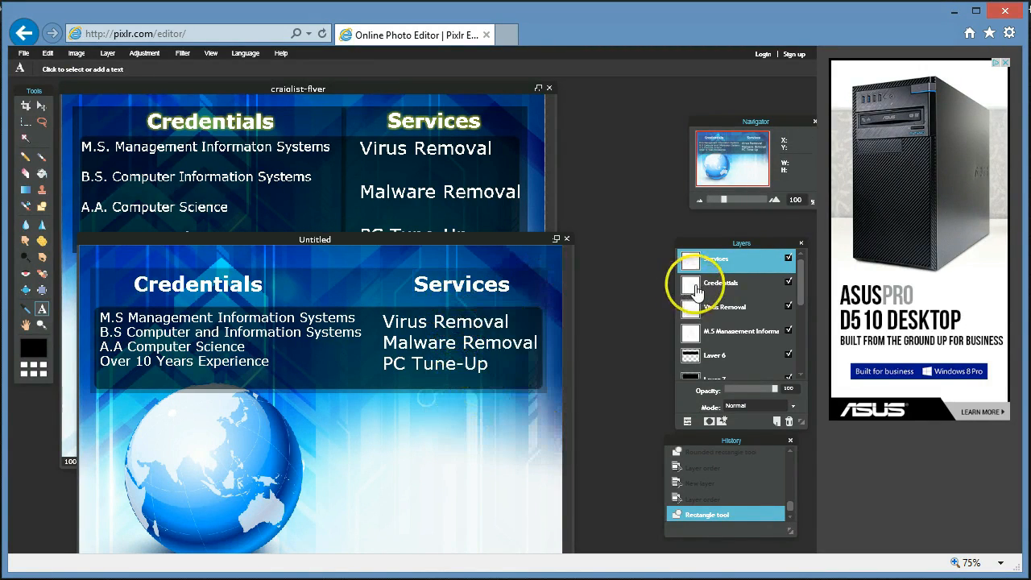
Enable Outer glow in the Services layer's layer styles.
{"action": "right_click", "coordinate": [723, 266]}
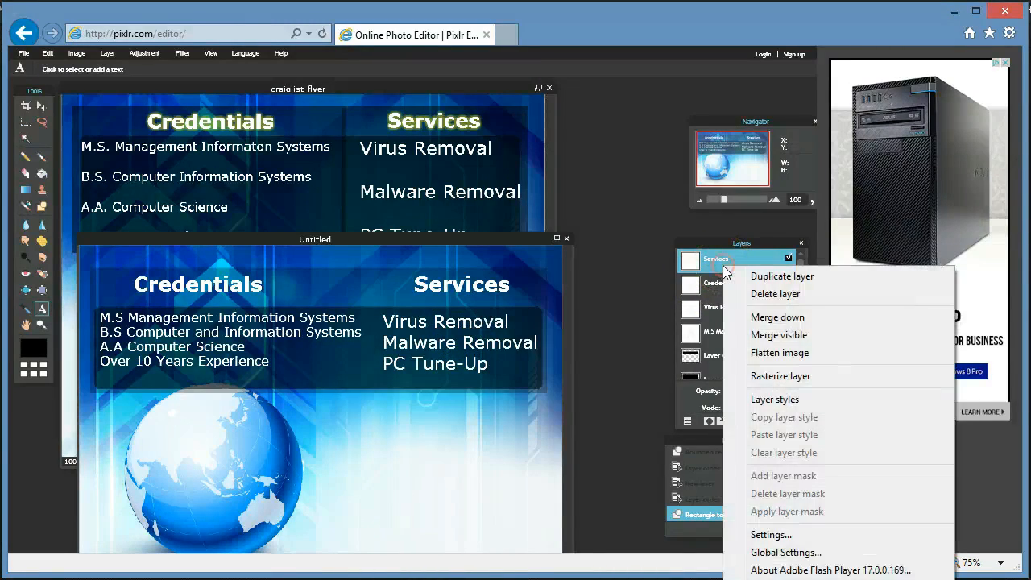
{"action": "left_click", "coordinate": [778, 400]}
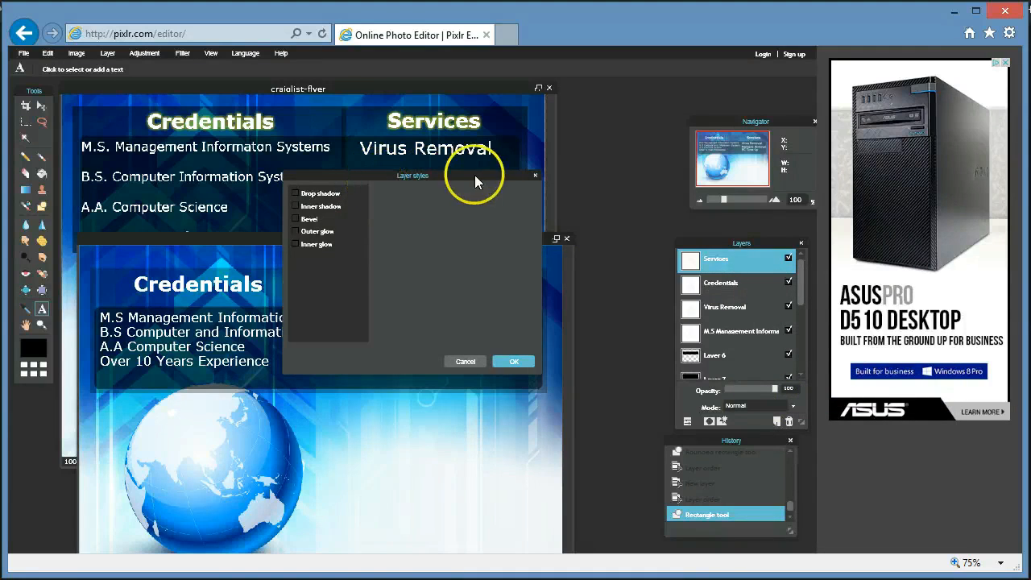
{"action": "left_click_drag", "start_coordinate": [504, 177], "coordinate": [739, 315]}
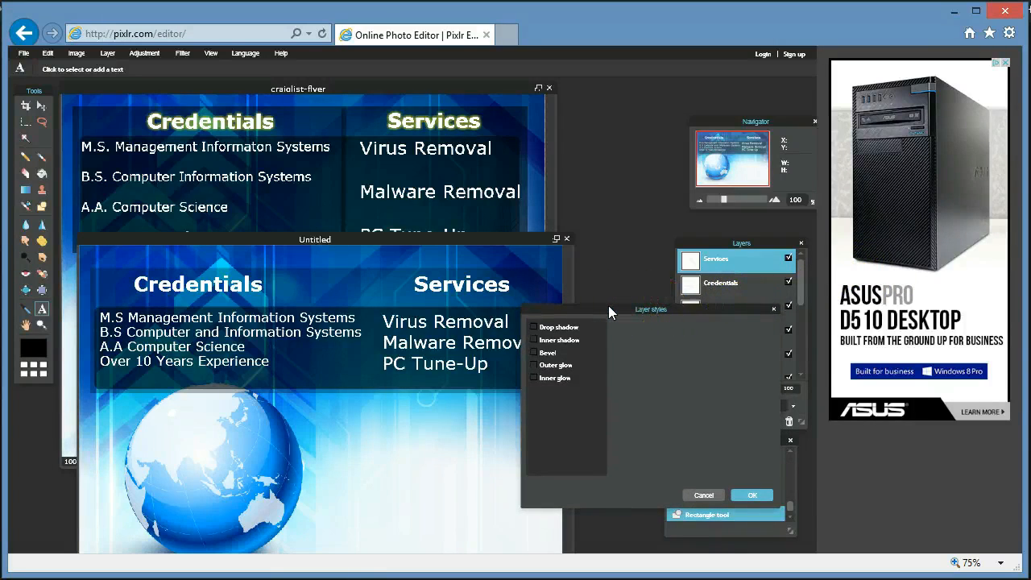
{"action": "left_click", "coordinate": [544, 367]}
{"action": "left_click", "coordinate": [555, 368]}
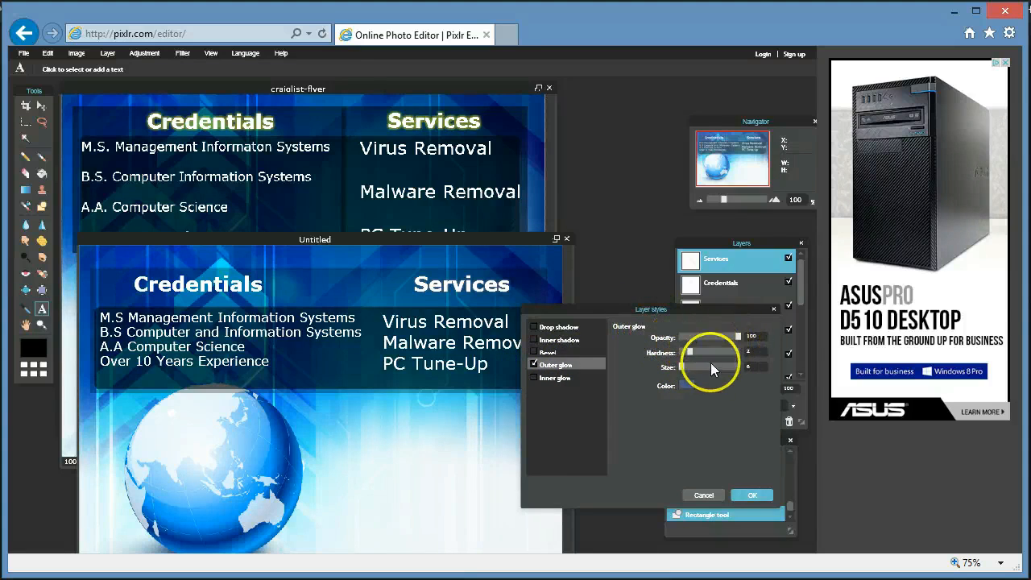
Set the Services outer glow colour to yellow.
{"action": "left_click", "coordinate": [685, 387]}
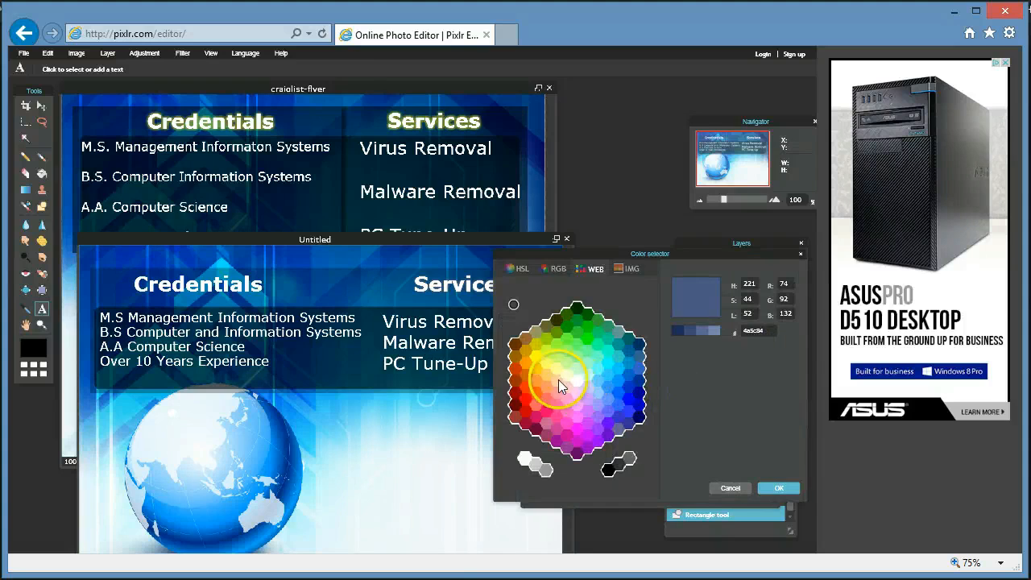
{"action": "left_click", "coordinate": [535, 359]}
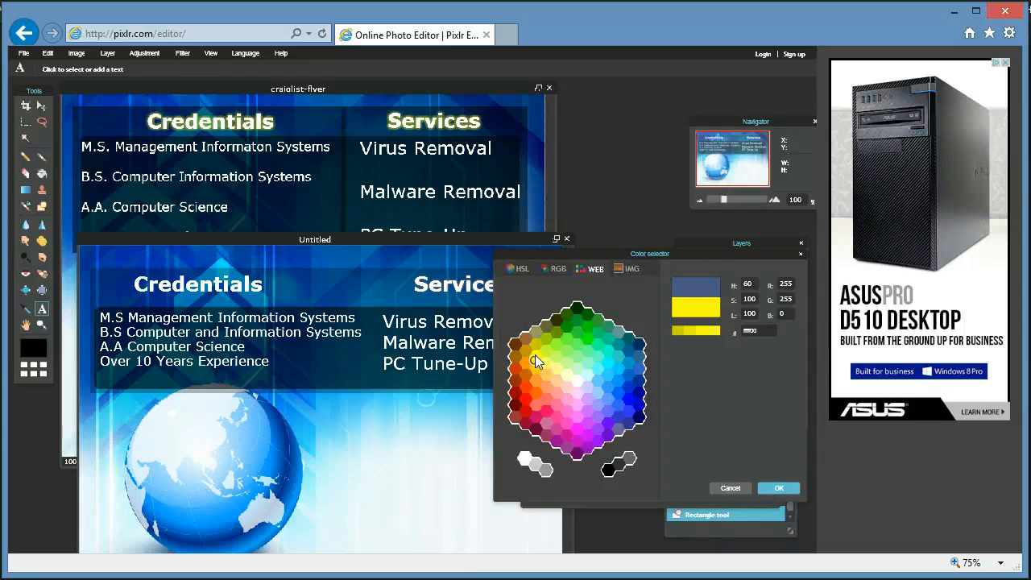
{"action": "left_click", "coordinate": [775, 489]}
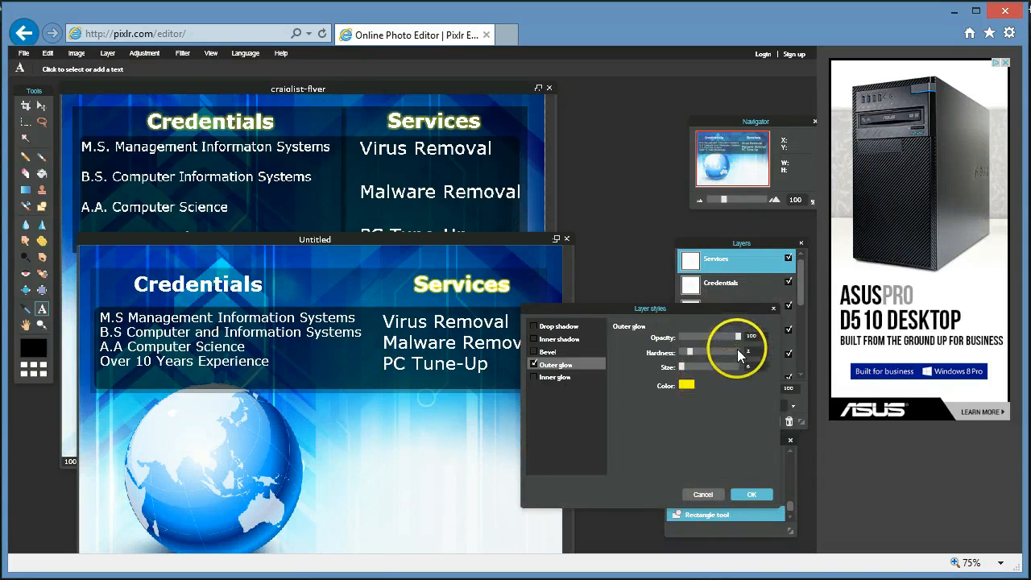
Set the glow to opacity 43, hardness 4 and size 6, and apply it.
{"action": "left_click_drag", "start_coordinate": [736, 339], "coordinate": [706, 345]}
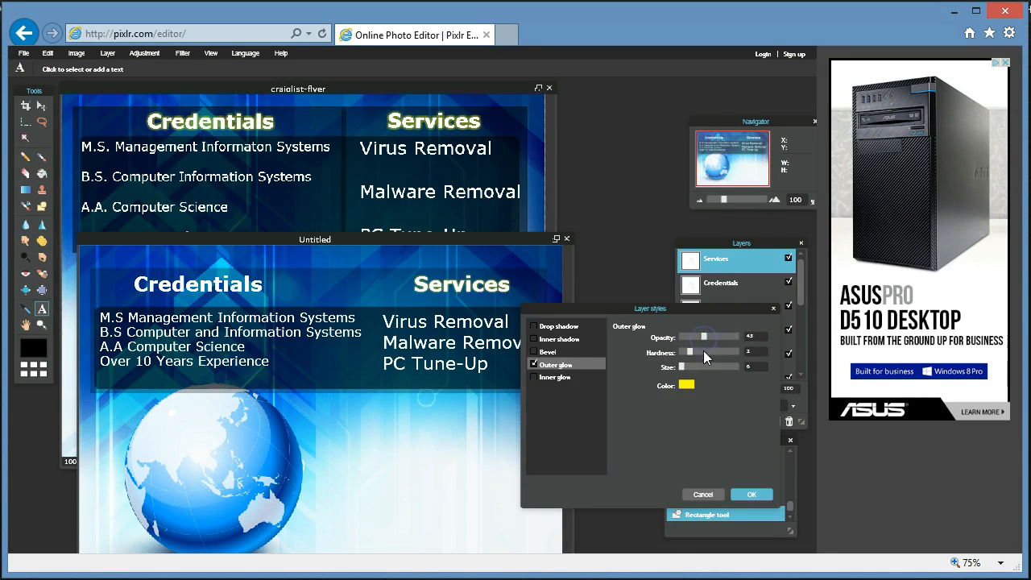
{"action": "left_click", "coordinate": [689, 353]}
{"action": "left_click_drag", "start_coordinate": [753, 350], "coordinate": [685, 355]}
{"action": "left_click", "coordinate": [683, 368]}
{"action": "mouse_move", "coordinate": [684, 371]}
{"action": "left_mouse_down"}
{"action": "mouse_move", "coordinate": [711, 373]}
{"action": "mouse_move", "coordinate": [688, 376]}
{"action": "left_mouse_up"}
{"action": "mouse_move", "coordinate": [694, 358]}
{"action": "left_mouse_down"}
{"action": "mouse_move", "coordinate": [732, 356]}
{"action": "mouse_move", "coordinate": [677, 360]}
{"action": "mouse_move", "coordinate": [717, 359]}
{"action": "mouse_move", "coordinate": [683, 359]}
{"action": "mouse_move", "coordinate": [702, 354]}
{"action": "left_mouse_up"}
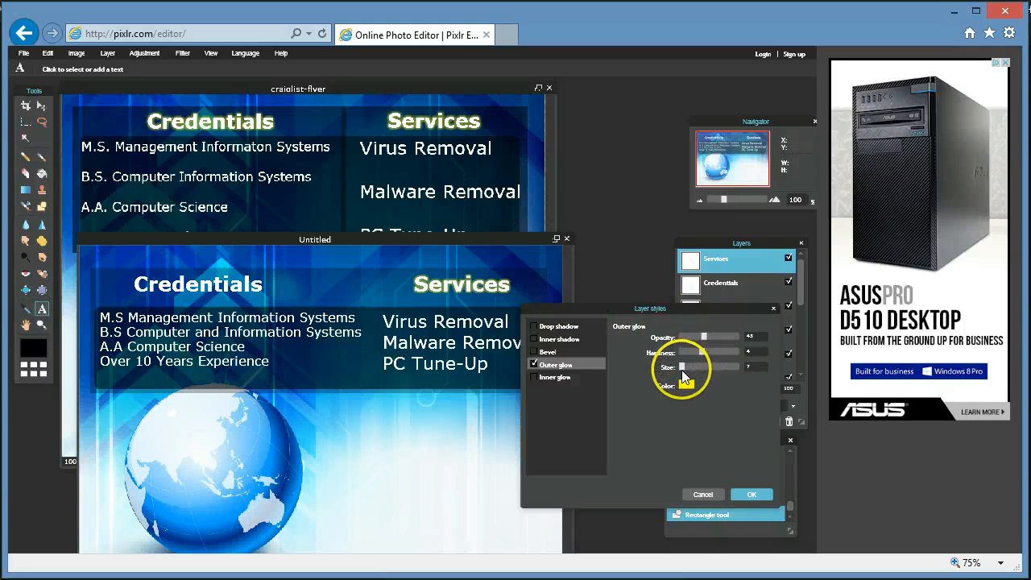
{"action": "left_click_drag", "start_coordinate": [683, 368], "coordinate": [684, 377]}
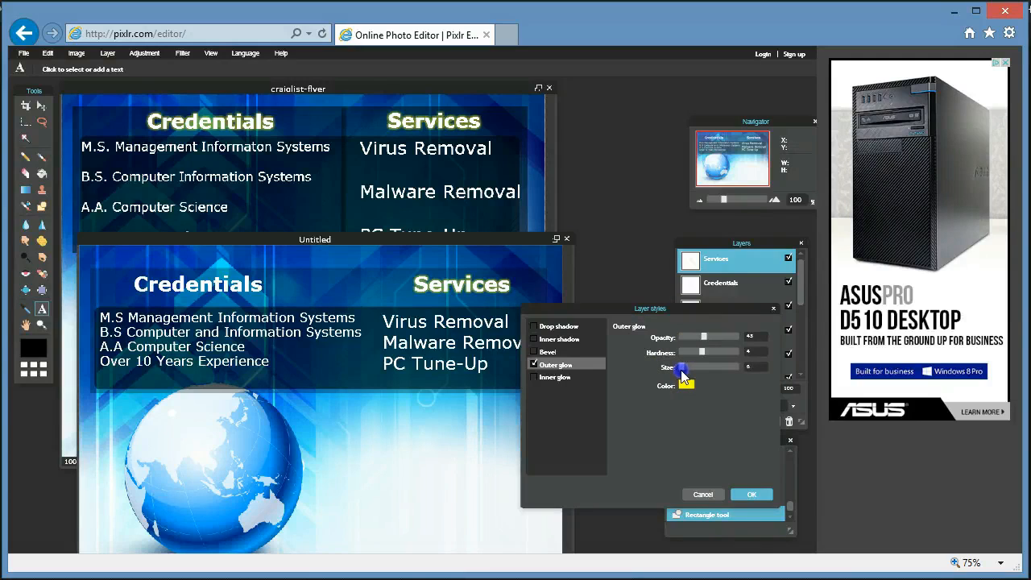
{"action": "left_click_drag", "start_coordinate": [684, 376], "coordinate": [684, 376]}
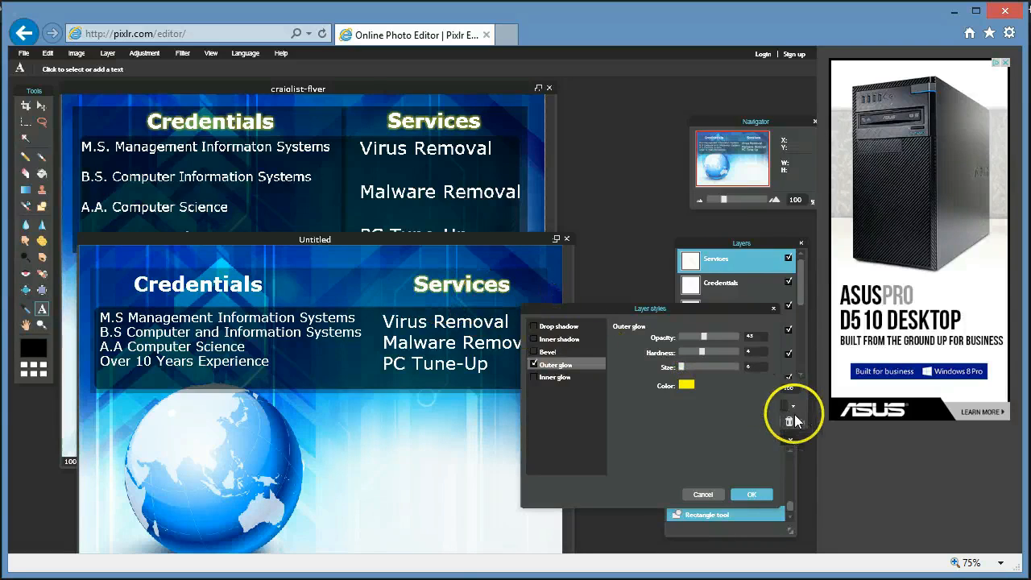
{"action": "left_click", "coordinate": [756, 337]}
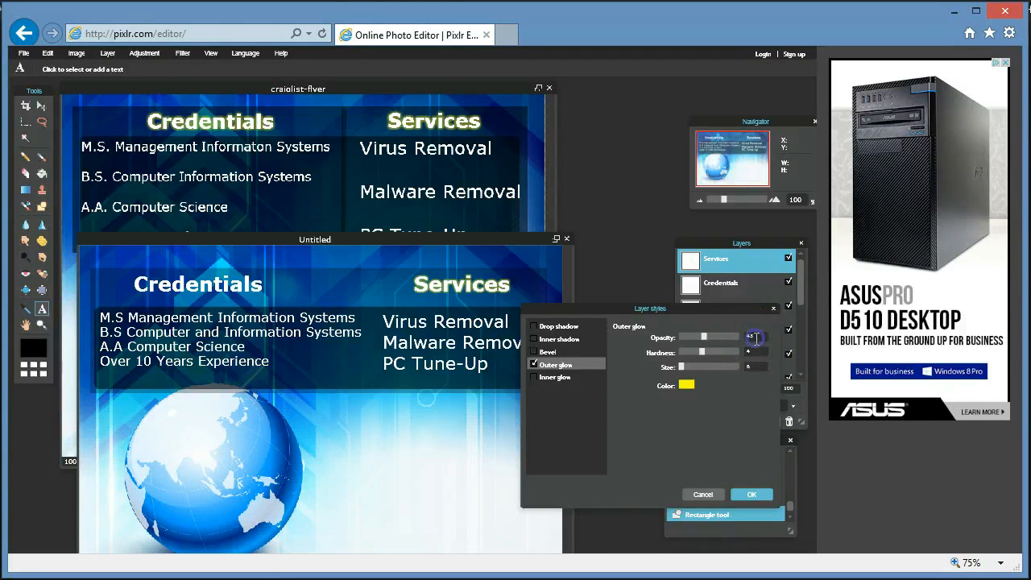
{"action": "left_click", "coordinate": [748, 495]}
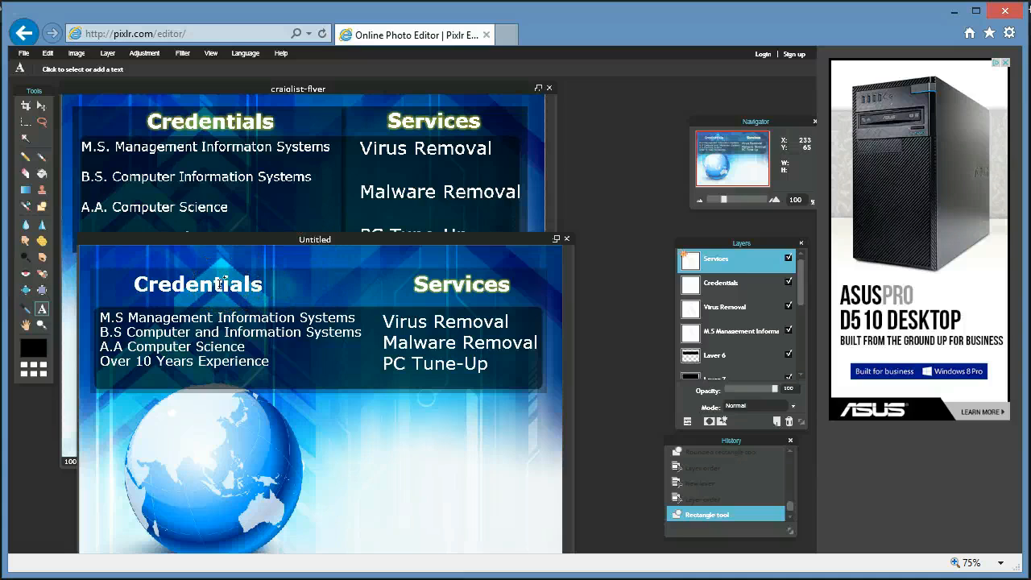
Give the Credentials layer a yellow outer glow with opacity 43 and hardness 4.
{"action": "left_click", "coordinate": [726, 296]}
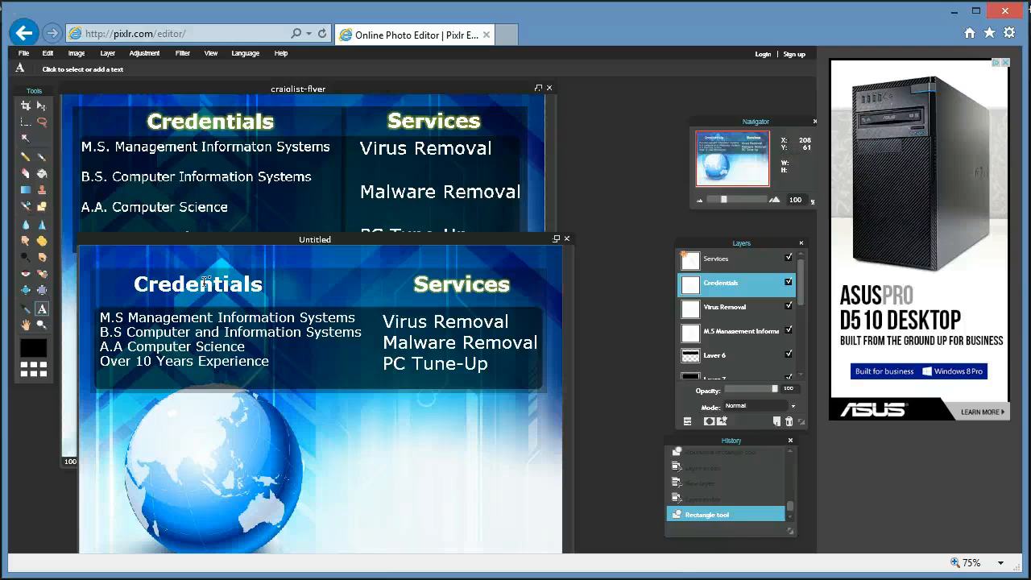
{"action": "right_click", "coordinate": [730, 288]}
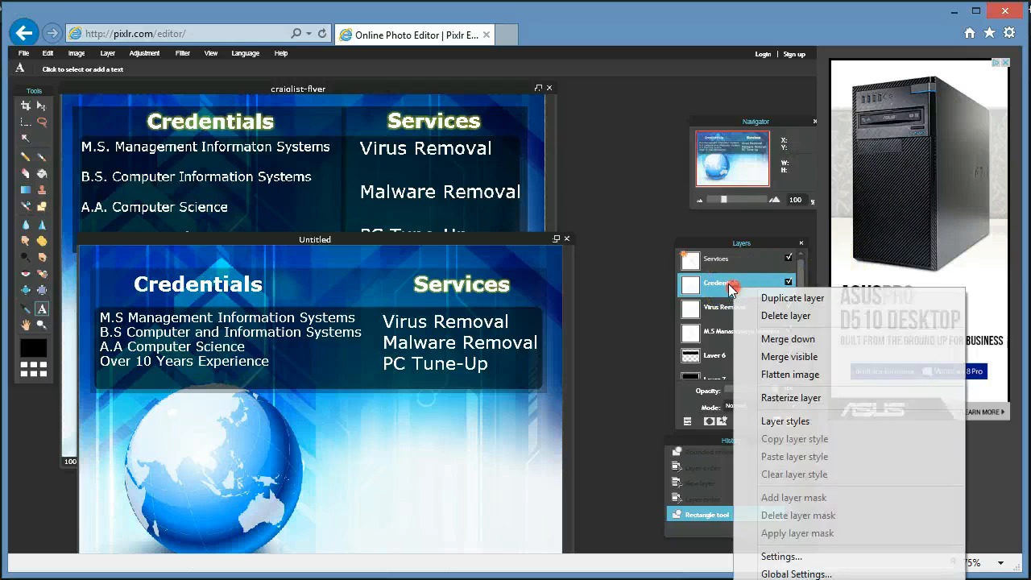
{"action": "left_click", "coordinate": [830, 423]}
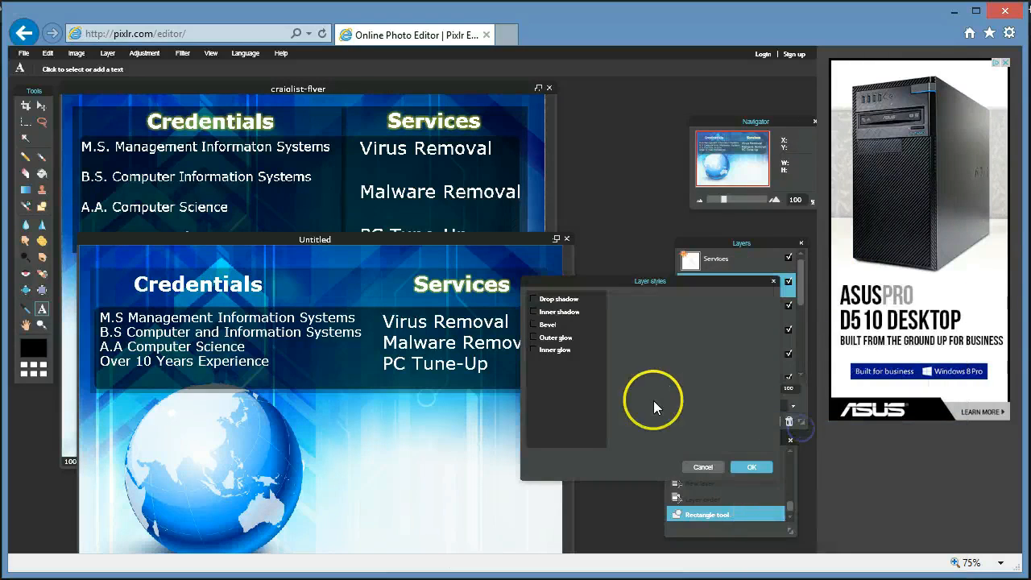
{"action": "left_click", "coordinate": [555, 337]}
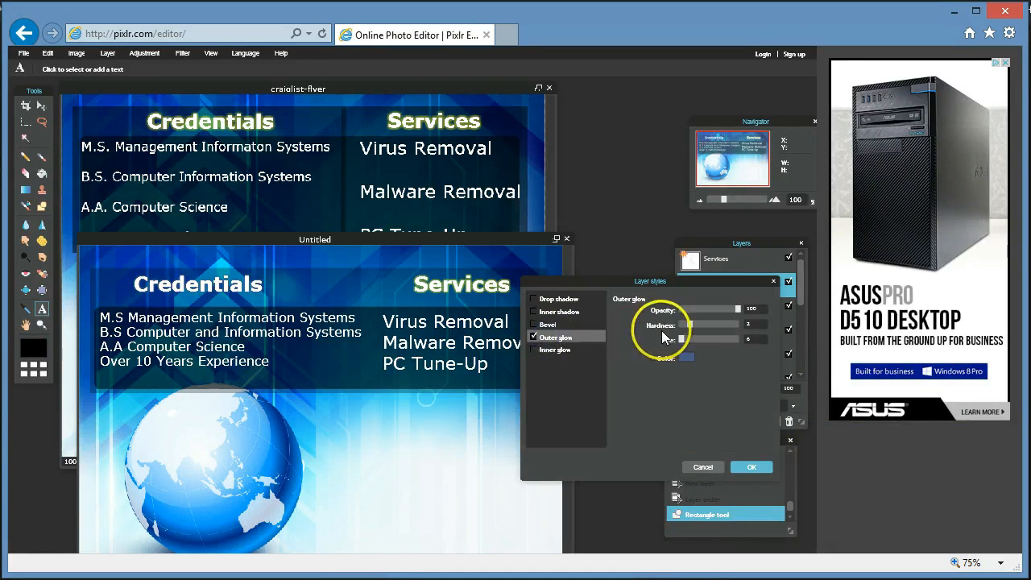
{"action": "left_click", "coordinate": [684, 357]}
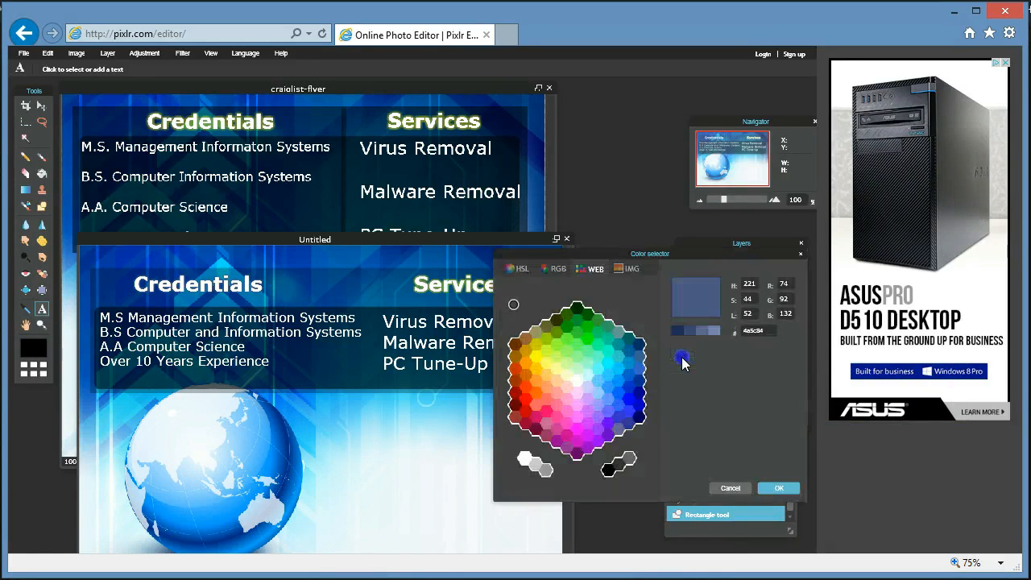
{"action": "left_click", "coordinate": [536, 356]}
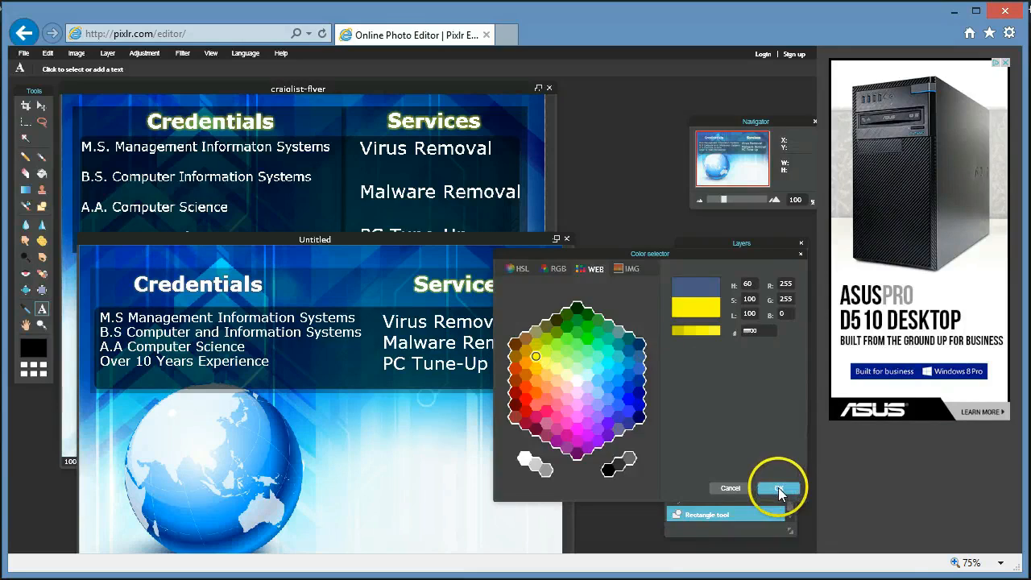
{"action": "left_click", "coordinate": [779, 489]}
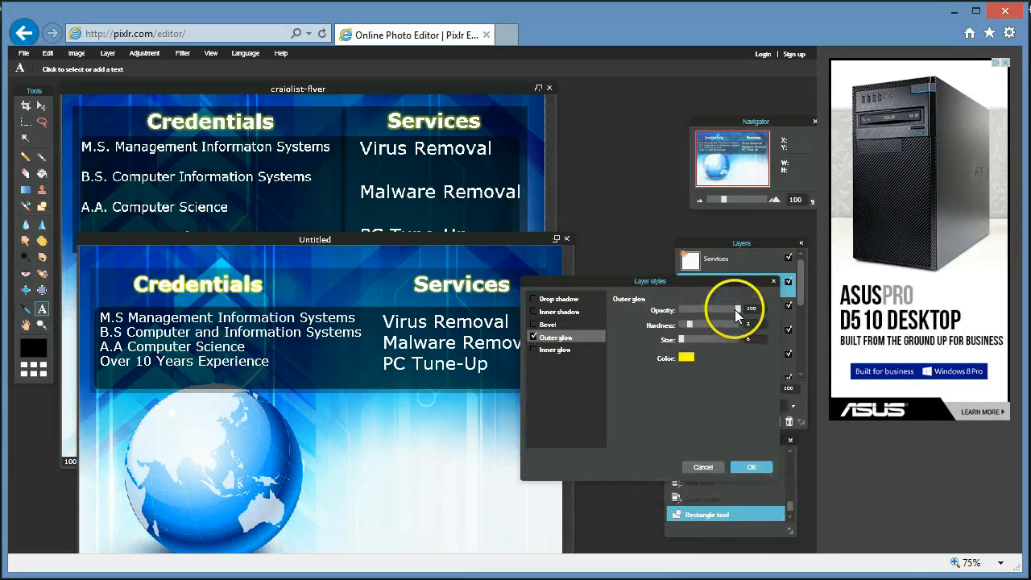
{"action": "left_click_drag", "start_coordinate": [735, 310], "coordinate": [700, 319]}
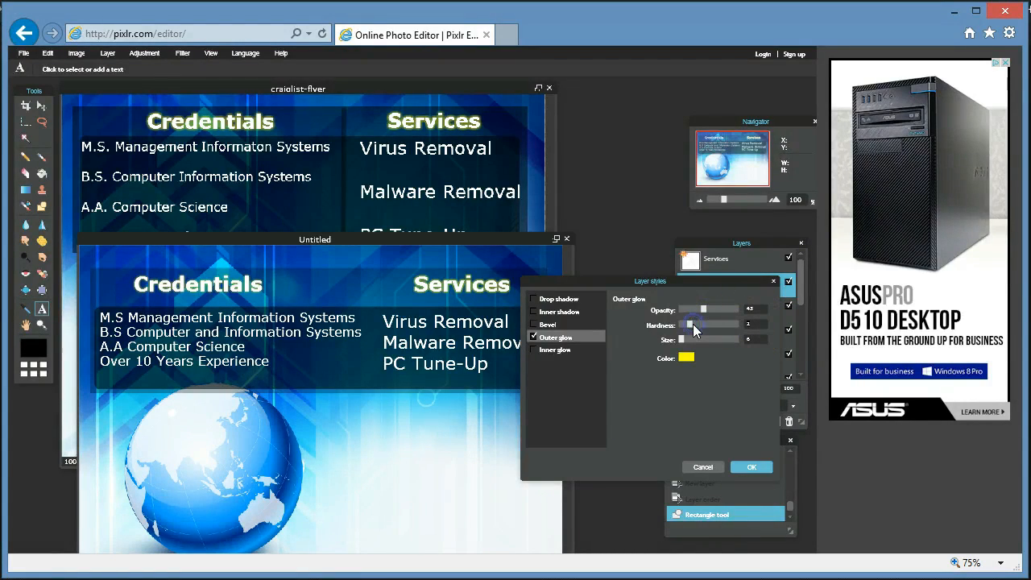
{"action": "left_click_drag", "start_coordinate": [694, 324], "coordinate": [702, 326]}
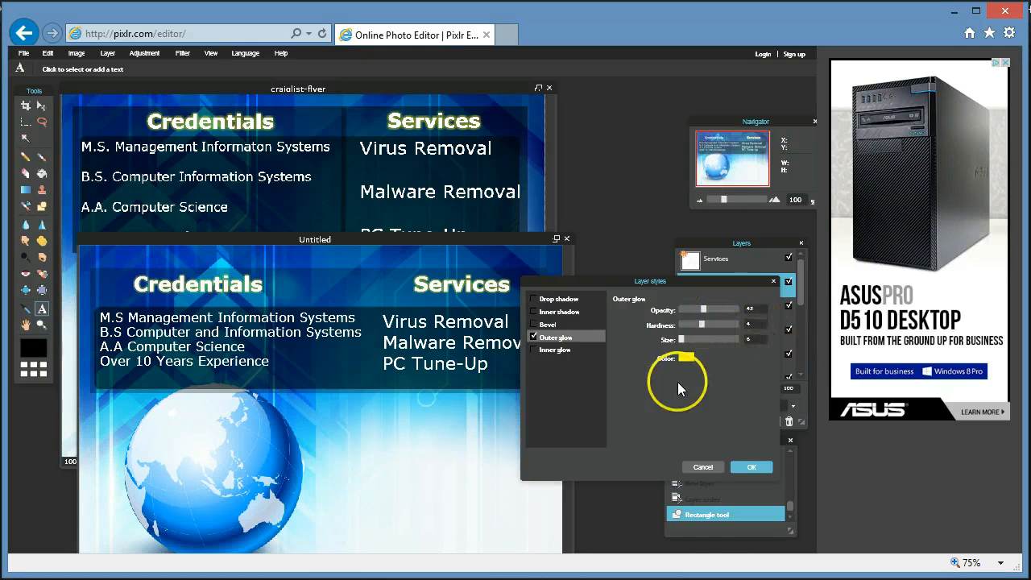
{"action": "left_click", "coordinate": [750, 468]}
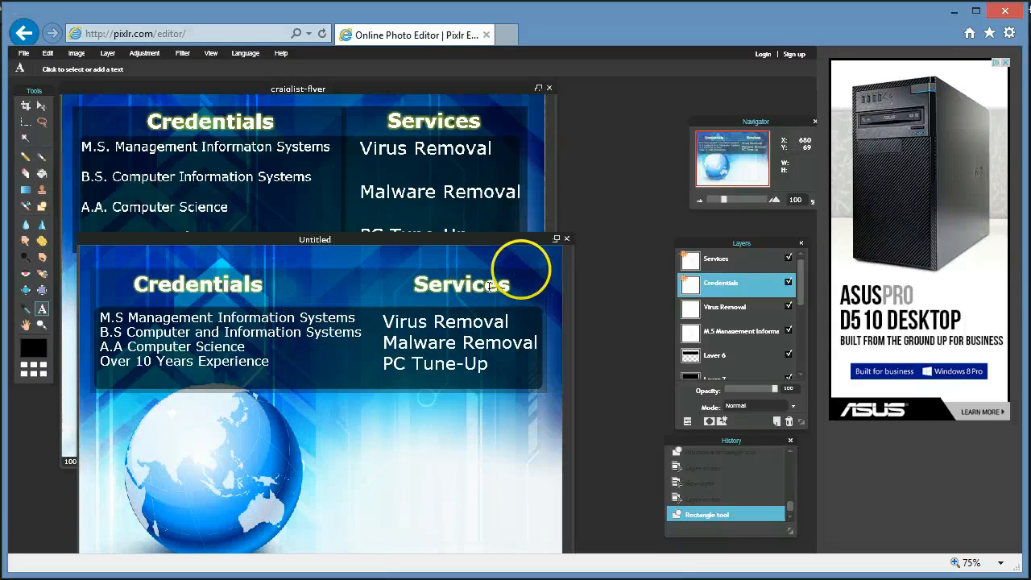
Arrange the craigslist-flyer and Untitled windows side by side, leaving Untitled in front.
{"action": "left_click_drag", "start_coordinate": [477, 243], "coordinate": [677, 100]}
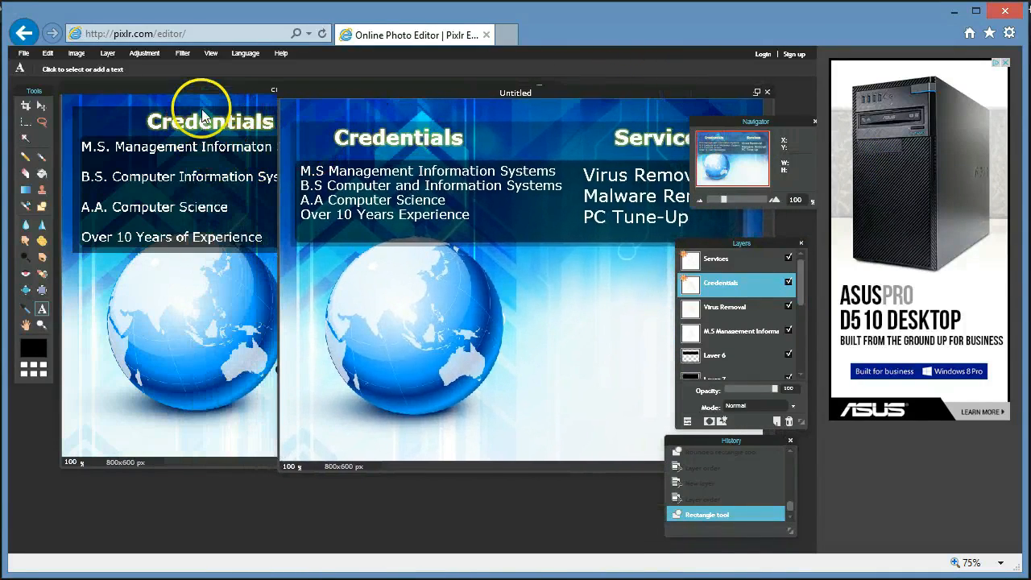
{"action": "left_click_drag", "start_coordinate": [202, 87], "coordinate": [17, 161]}
{"action": "left_click", "coordinate": [384, 109]}
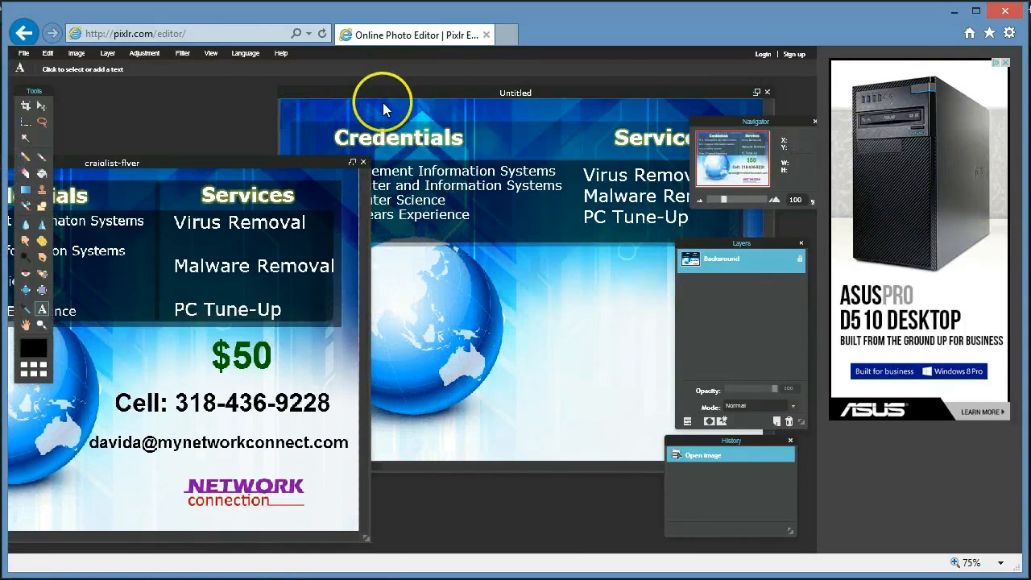
{"action": "left_click", "coordinate": [465, 97]}
{"action": "left_click_drag", "start_coordinate": [469, 97], "coordinate": [567, 151]}
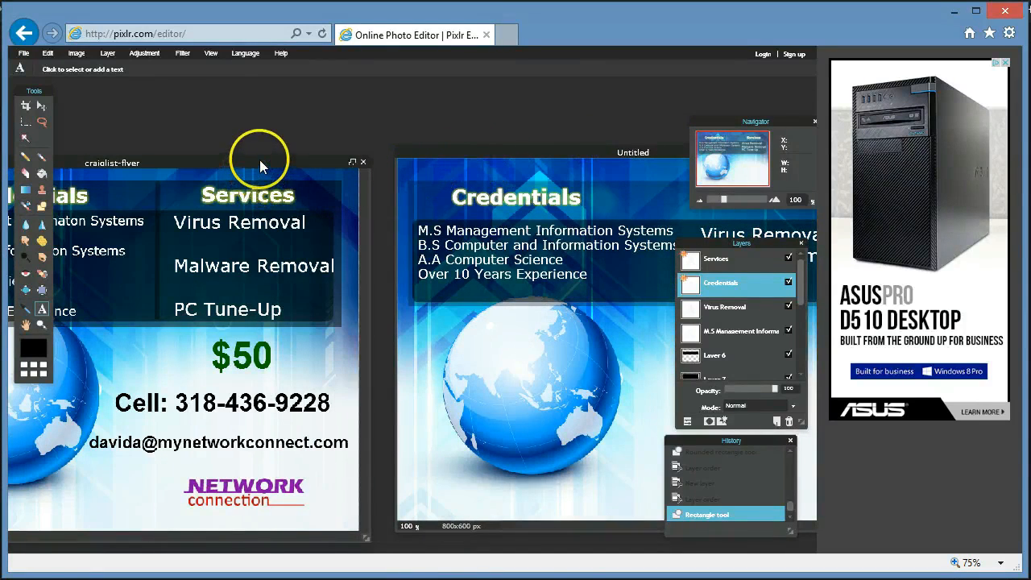
{"action": "left_click_drag", "start_coordinate": [260, 160], "coordinate": [311, 97]}
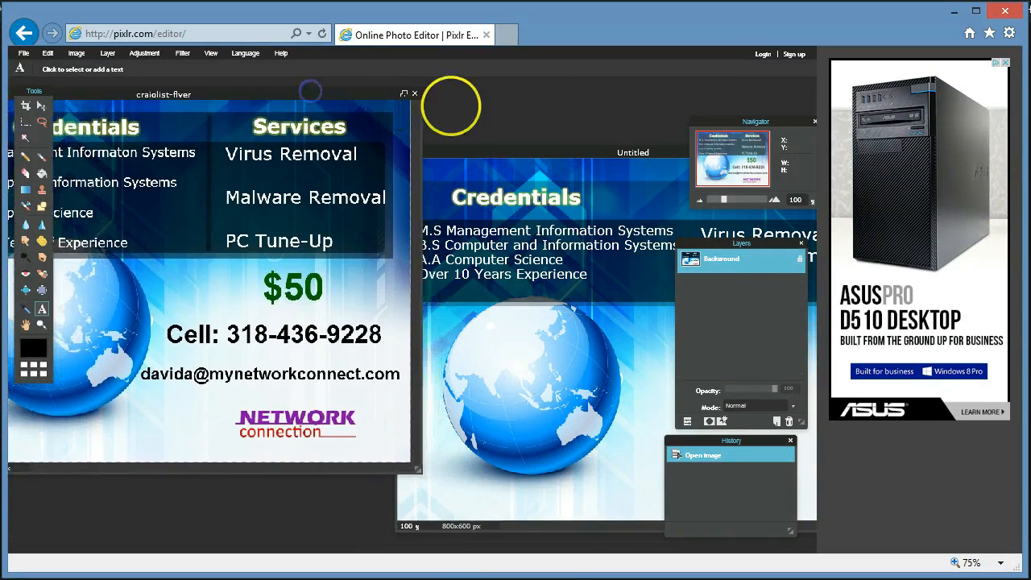
{"action": "left_click_drag", "start_coordinate": [564, 153], "coordinate": [489, 133]}
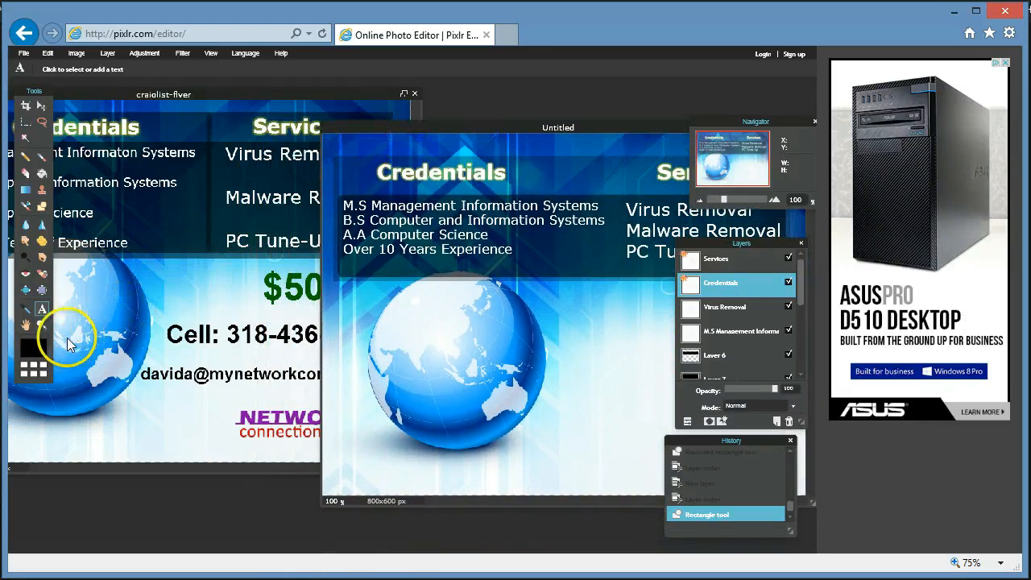
Start a new text layer on the Untitled flyer, to the right of the globe.
{"action": "left_click", "coordinate": [43, 311]}
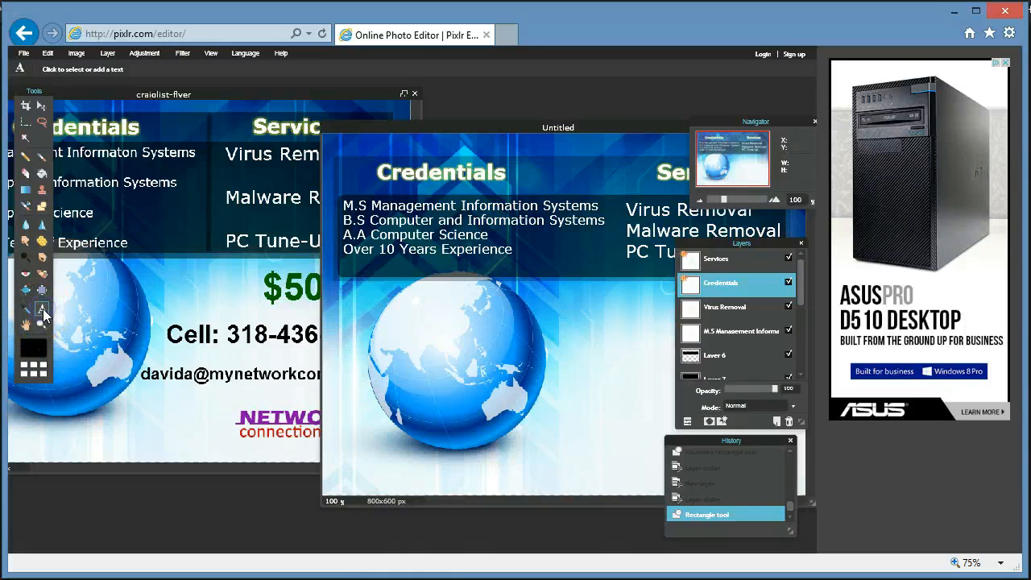
{"action": "left_click", "coordinate": [620, 323]}
{"action": "left_click_drag", "start_coordinate": [622, 124], "coordinate": [480, 119]}
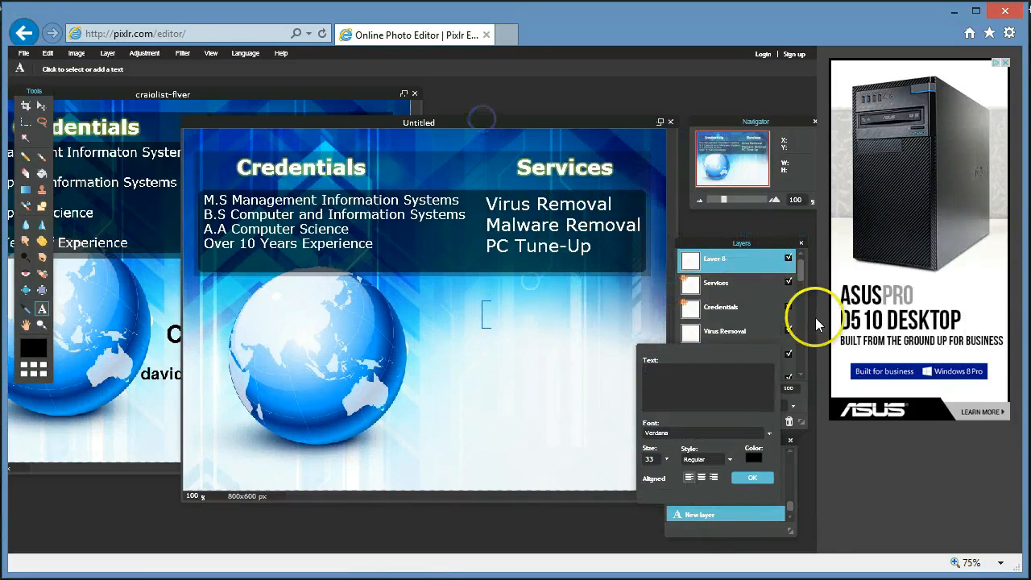
Add '$50' in dark green 006600, Verdana size 59 bold, and commit it.
{"action": "left_click", "coordinate": [753, 458]}
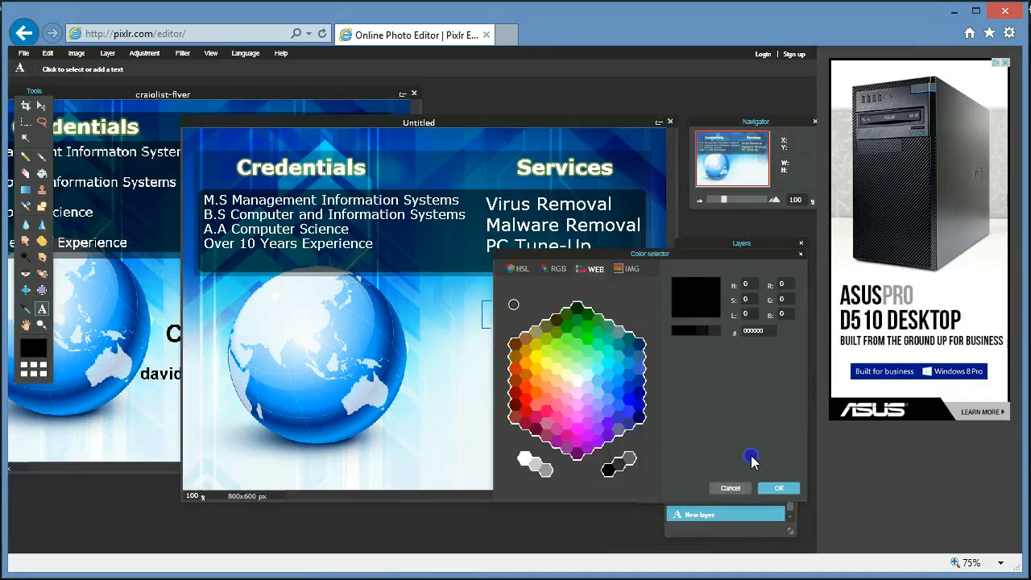
{"action": "left_click", "coordinate": [586, 314]}
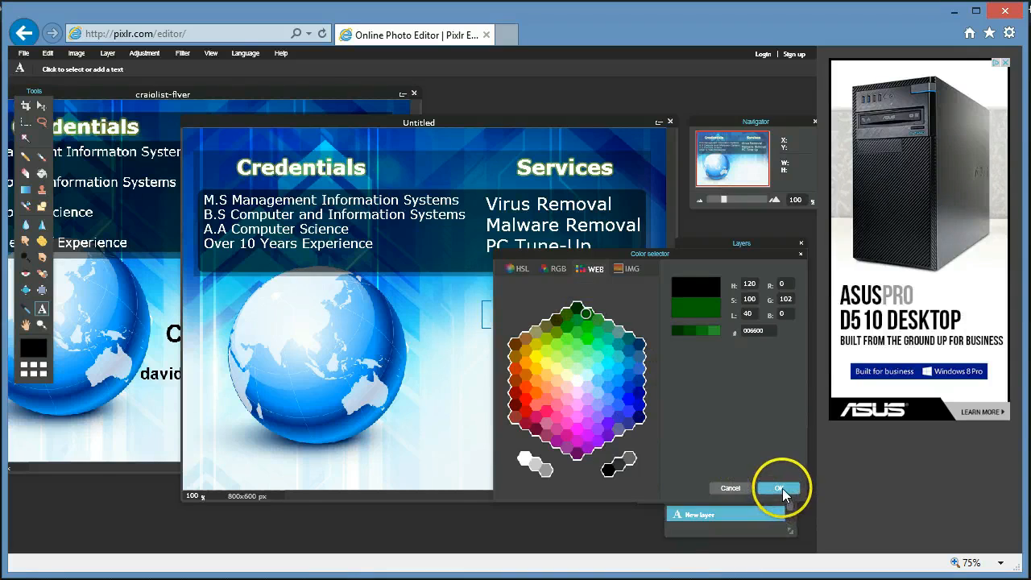
{"action": "left_click", "coordinate": [780, 489]}
{"action": "left_click", "coordinate": [698, 381]}
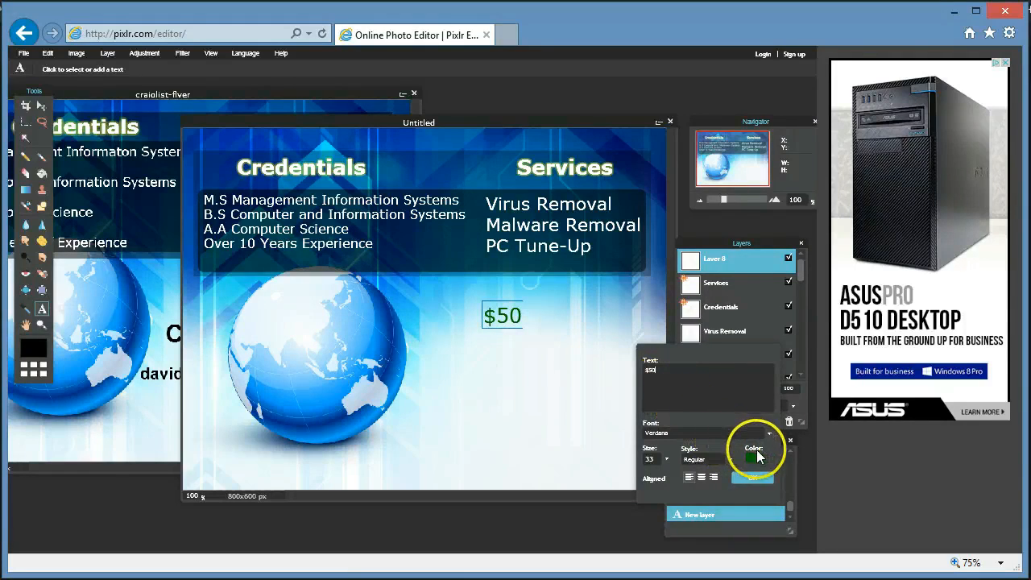
{"action": "left_click", "coordinate": [666, 460]}
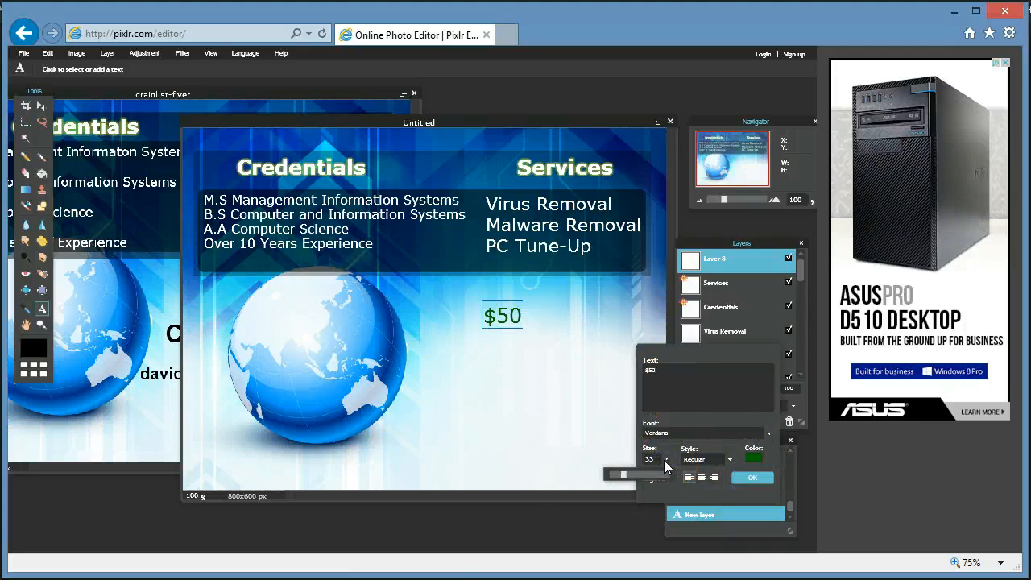
{"action": "left_click", "coordinate": [621, 476]}
{"action": "left_click_drag", "start_coordinate": [623, 476], "coordinate": [636, 477]}
{"action": "left_click", "coordinate": [732, 461]}
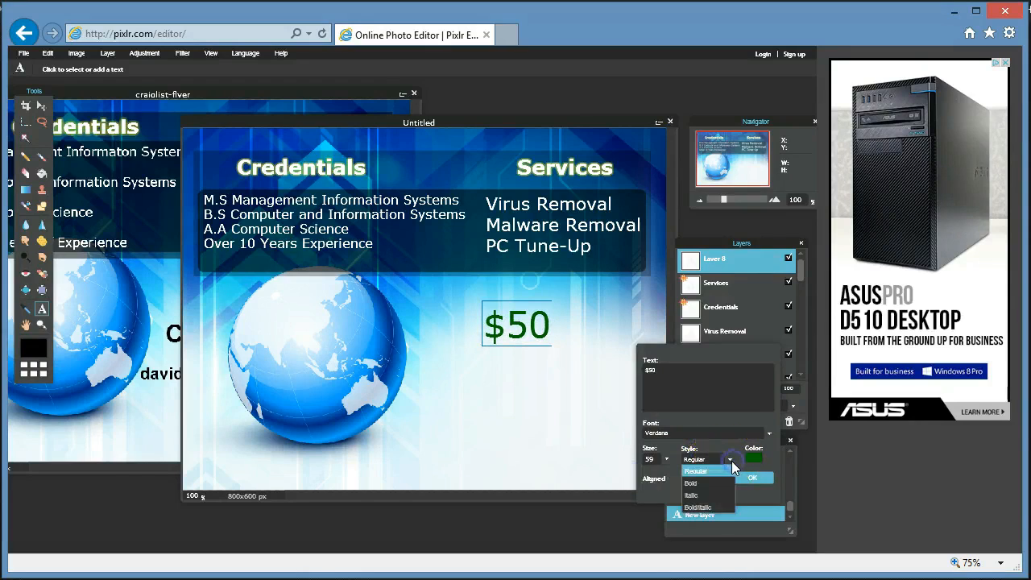
{"action": "left_click", "coordinate": [710, 482]}
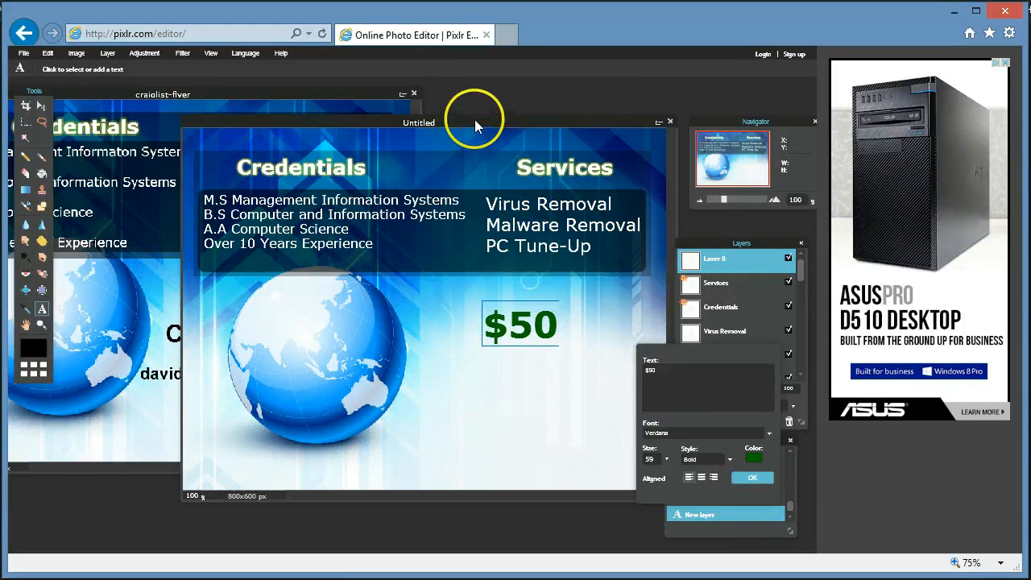
{"action": "left_click_drag", "start_coordinate": [474, 121], "coordinate": [511, 108]}
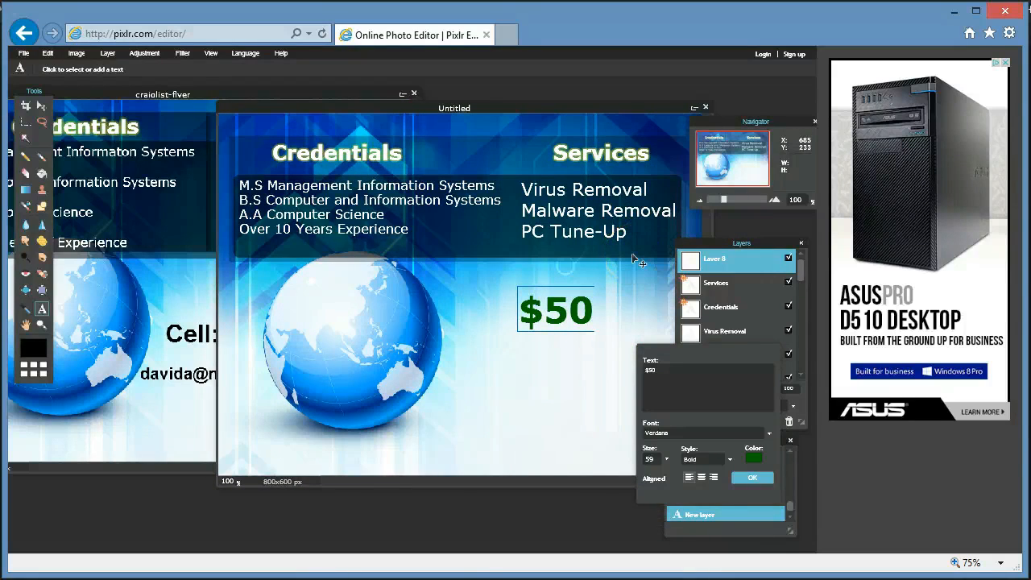
{"action": "left_click", "coordinate": [732, 369]}
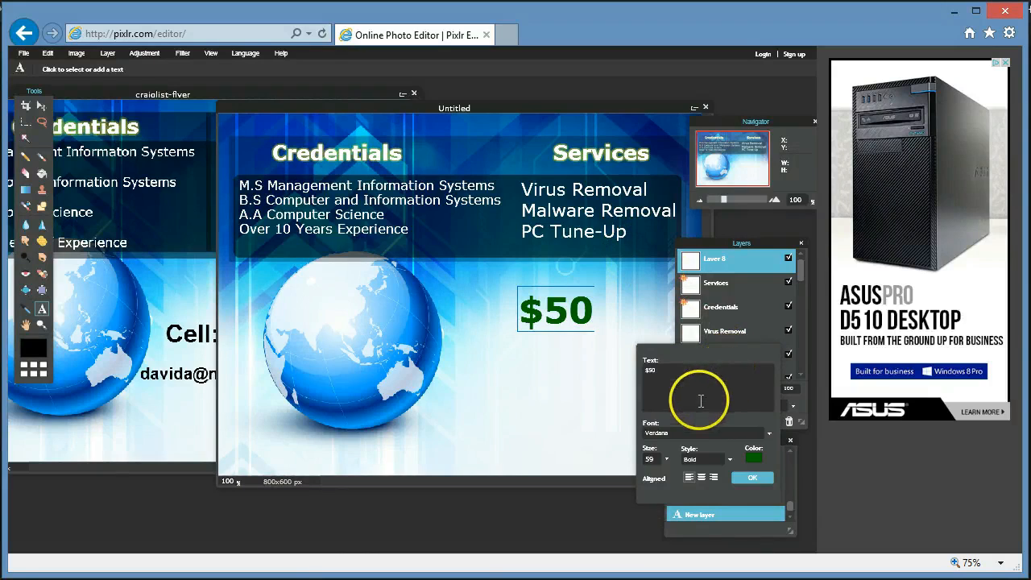
{"action": "left_click", "coordinate": [754, 478]}
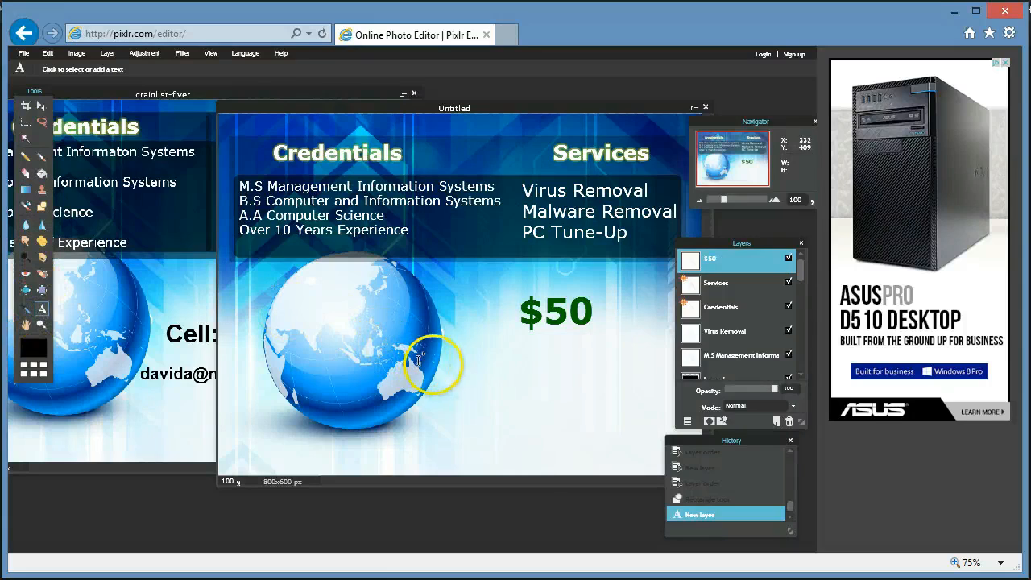
Add a 'Cell:' line with the phone number at size 40, placed beneath the $50 price.
{"action": "left_click", "coordinate": [479, 358]}
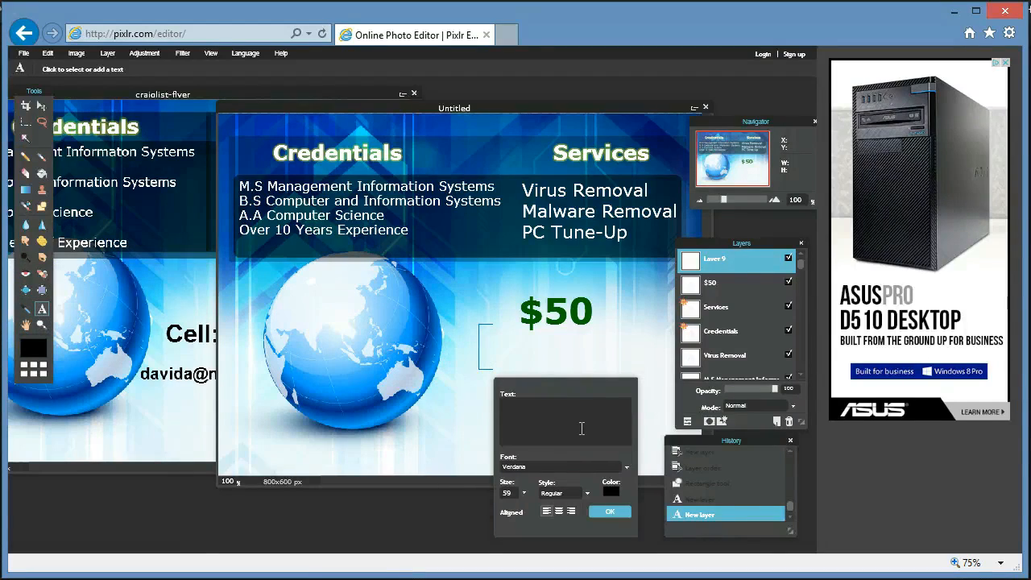
{"action": "type", "text": "Cell:"}
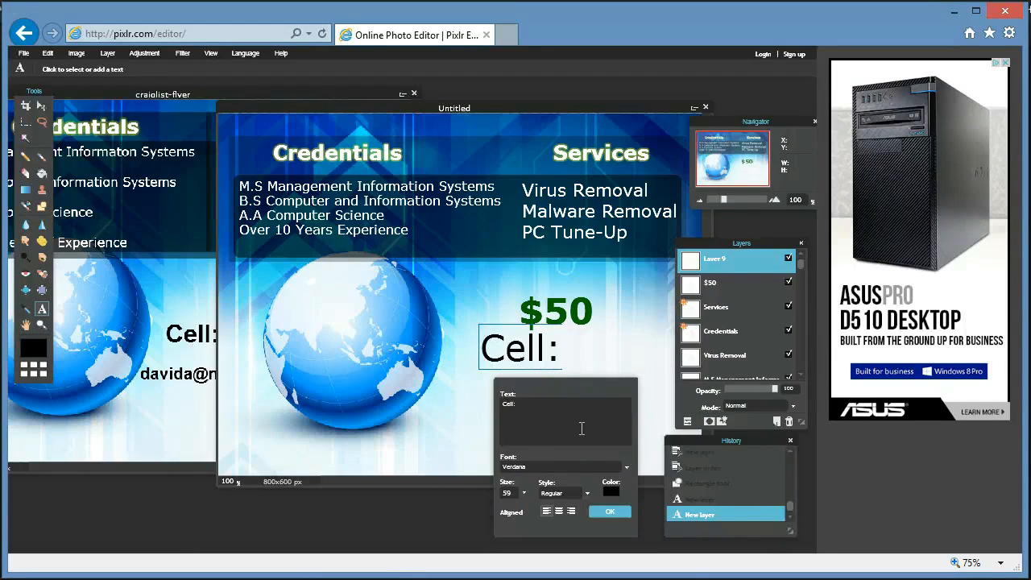
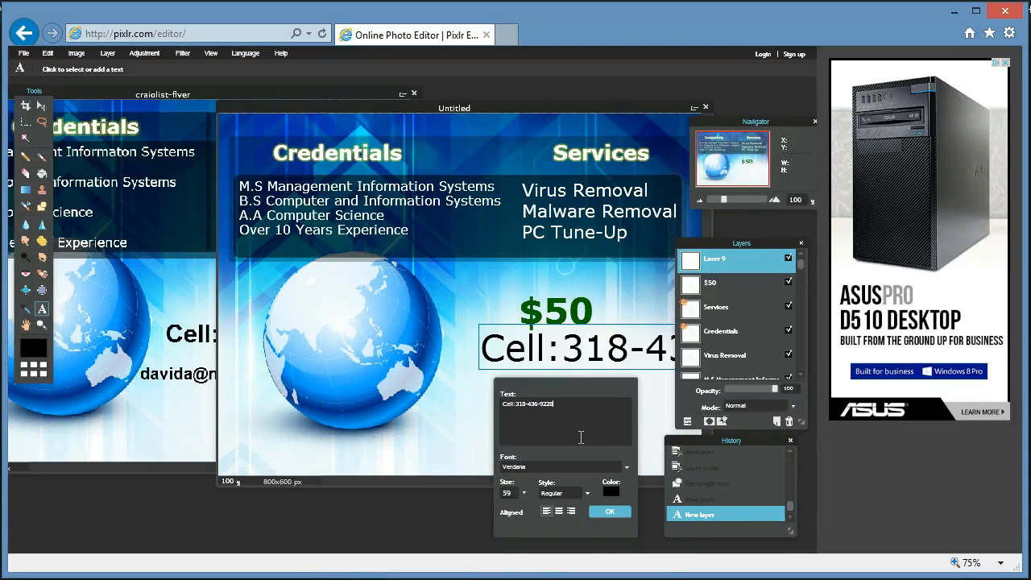
{"action": "left_click", "coordinate": [524, 492]}
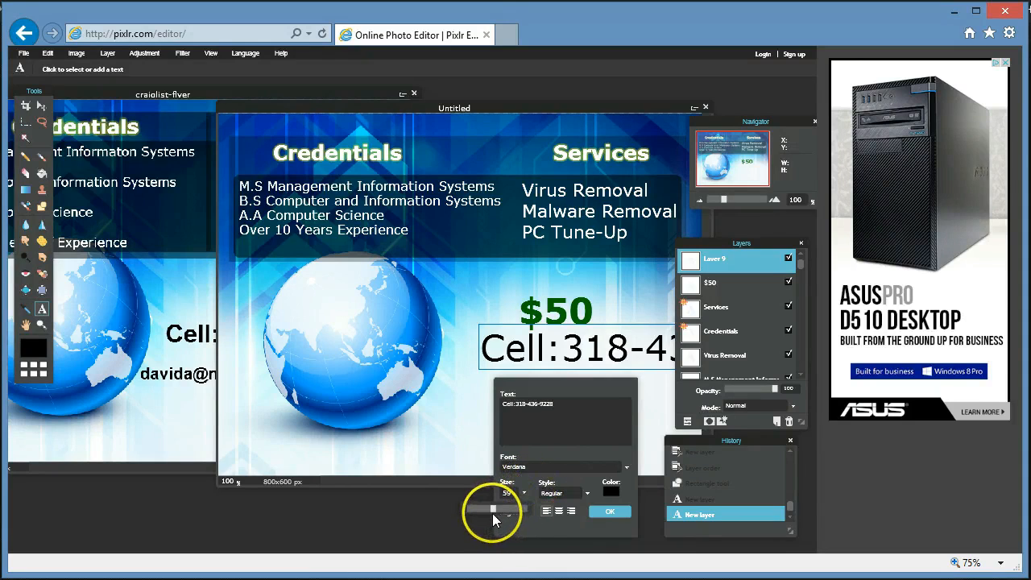
{"action": "mouse_move", "coordinate": [492, 511]}
{"action": "left_mouse_down"}
{"action": "mouse_move", "coordinate": [475, 513]}
{"action": "mouse_move", "coordinate": [483, 512]}
{"action": "left_mouse_up"}
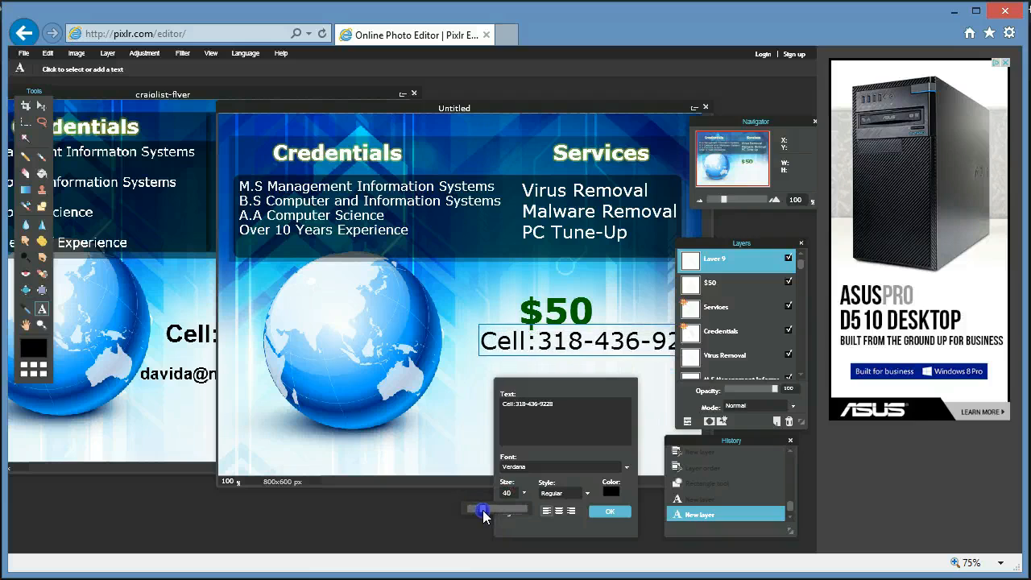
{"action": "left_click_drag", "start_coordinate": [518, 343], "coordinate": [481, 371]}
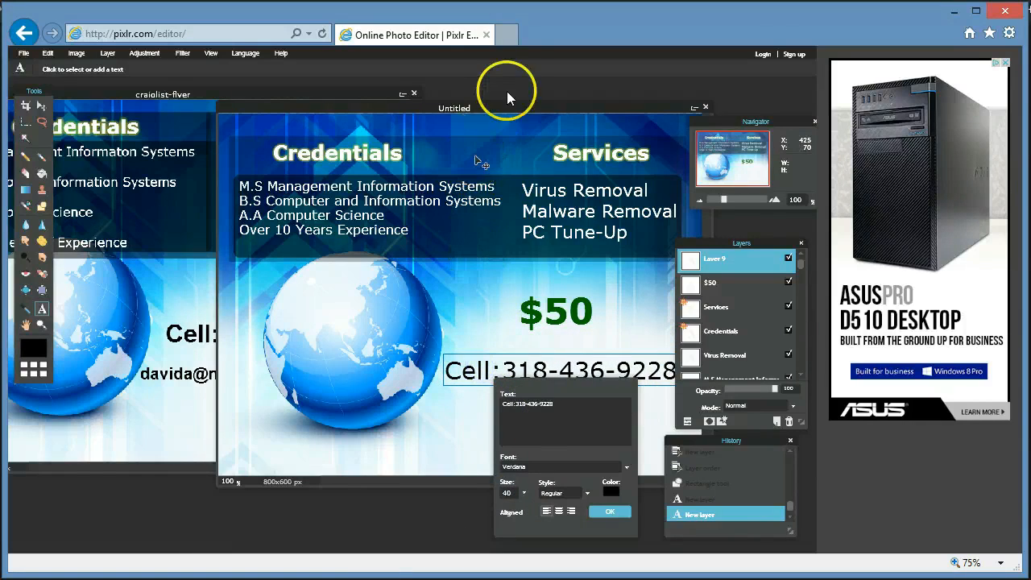
{"action": "left_click_drag", "start_coordinate": [509, 108], "coordinate": [373, 96]}
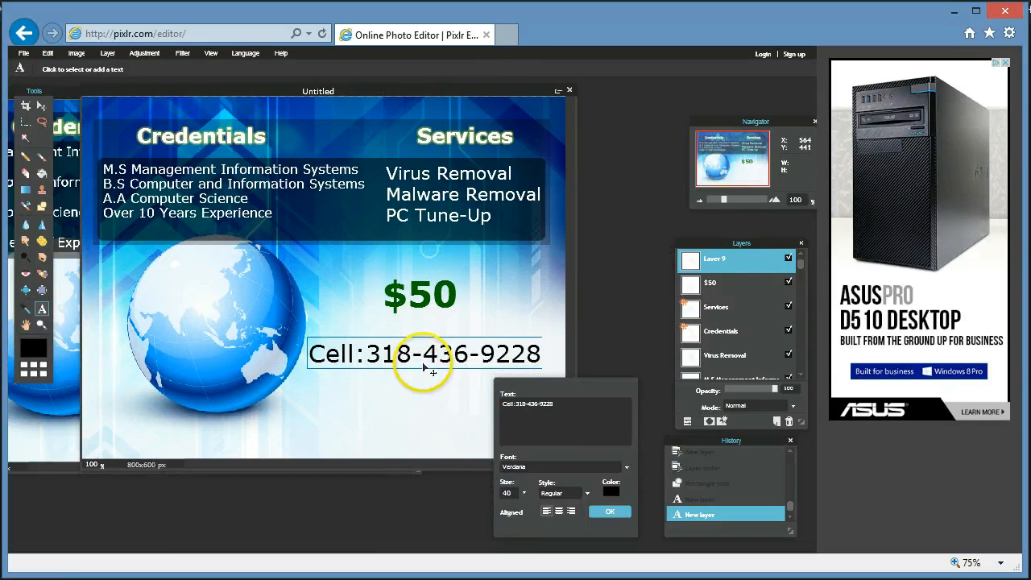
{"action": "left_click_drag", "start_coordinate": [424, 364], "coordinate": [429, 360]}
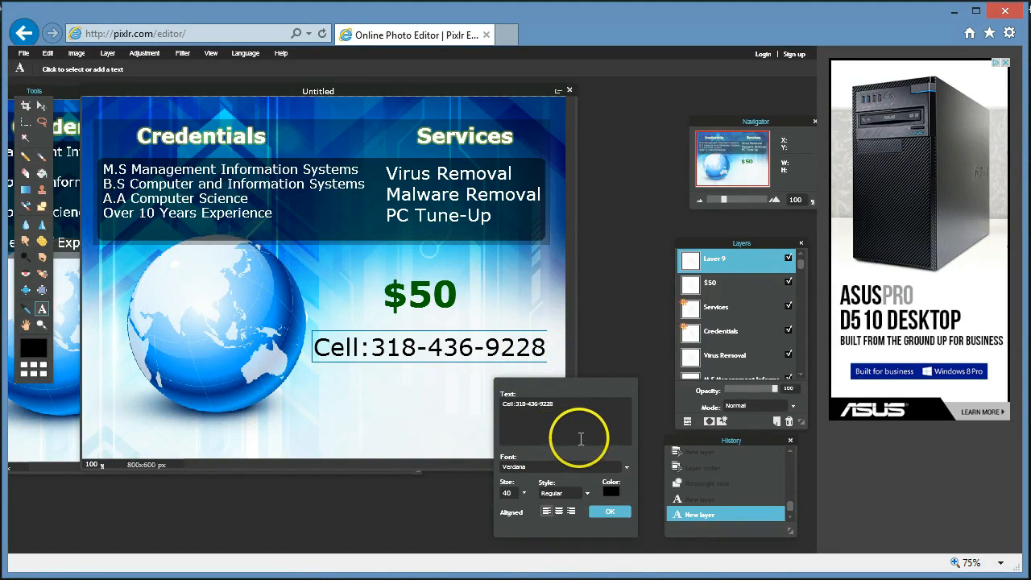
{"action": "left_click", "coordinate": [609, 513]}
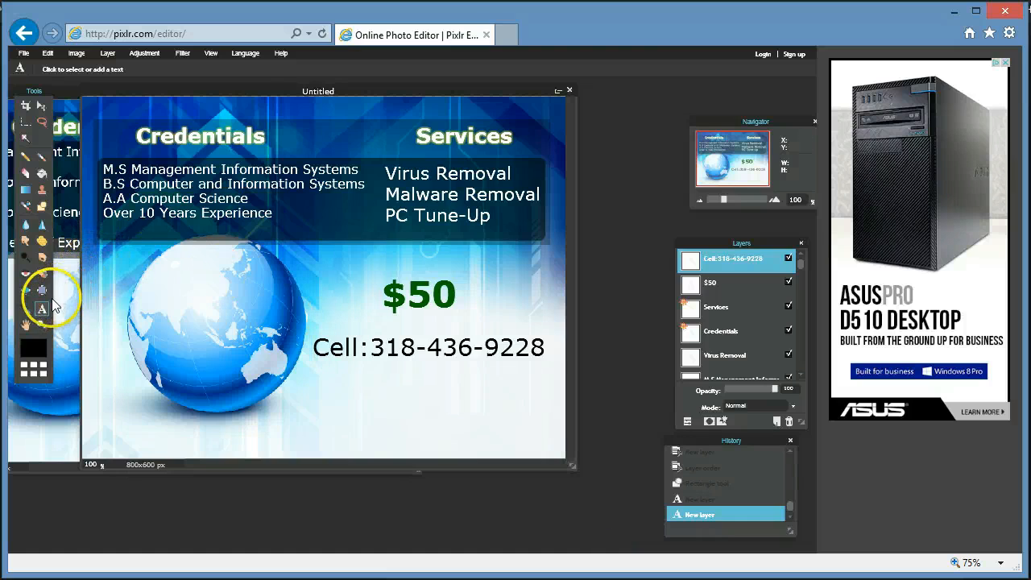
Add the contact e-mail address as a size-27 line under the phone number, then open File.
{"action": "left_click", "coordinate": [314, 386]}
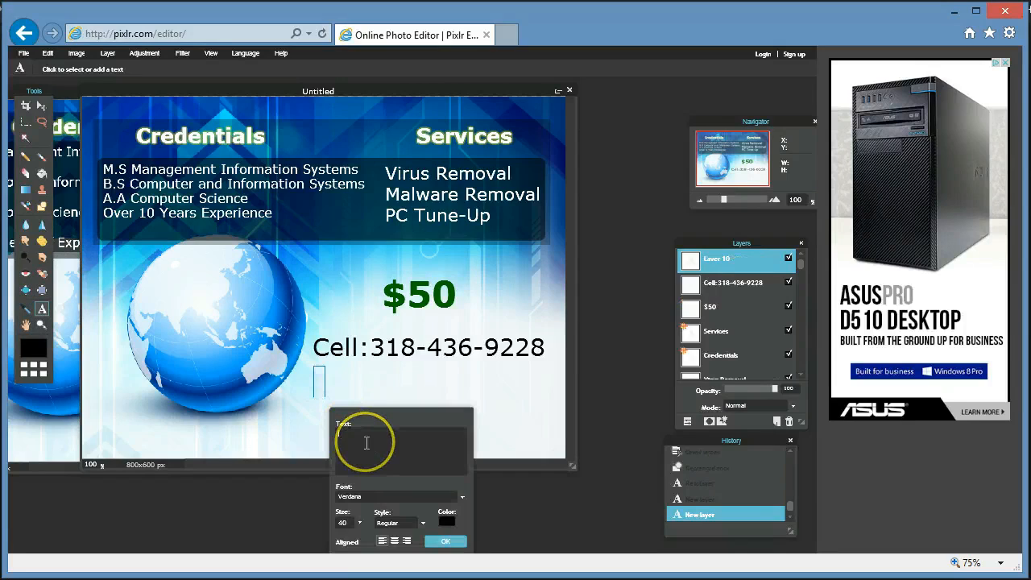
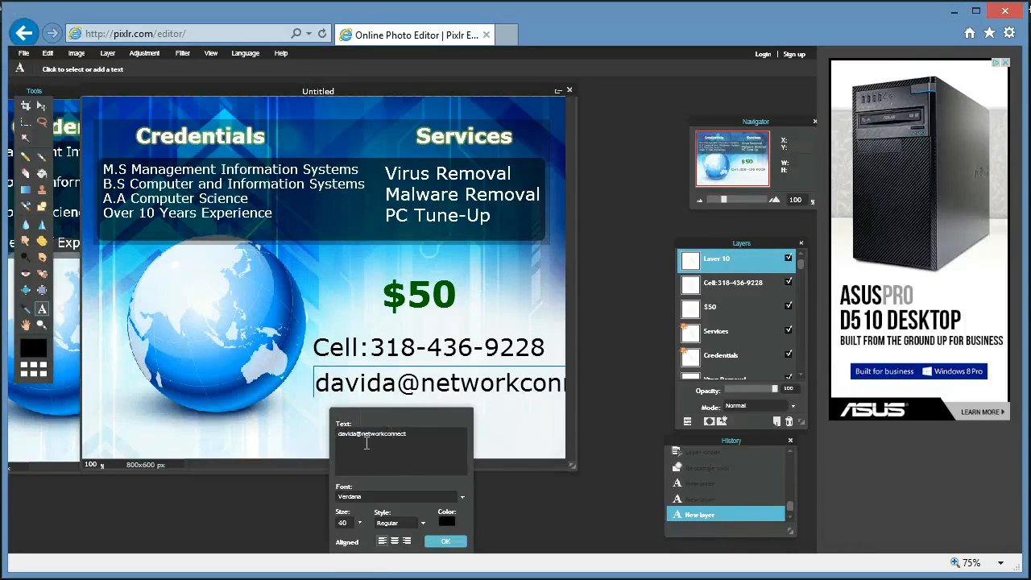
{"action": "left_click", "coordinate": [360, 523]}
{"action": "left_click_drag", "start_coordinate": [320, 541], "coordinate": [311, 545]}
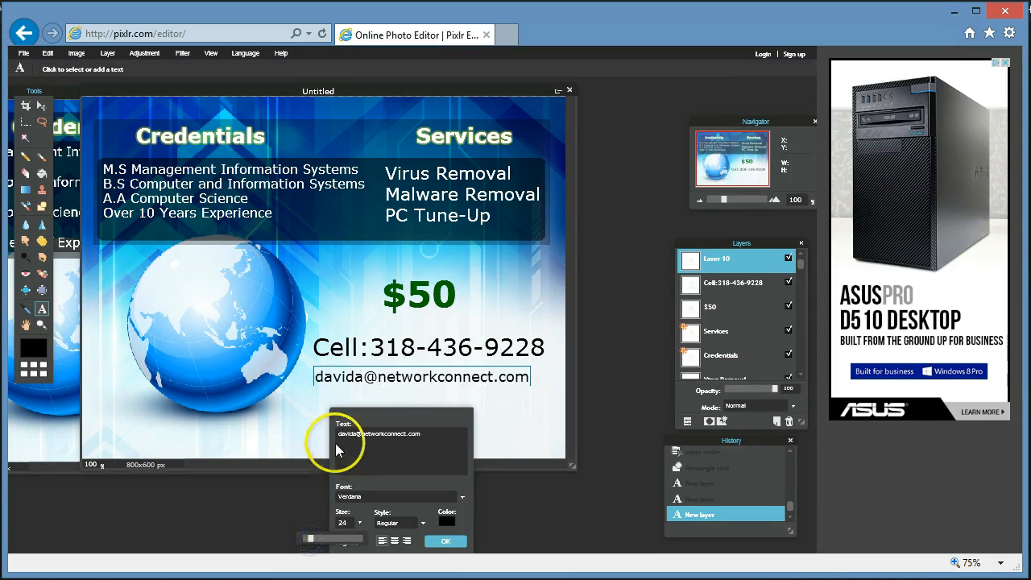
{"action": "left_click_drag", "start_coordinate": [354, 377], "coordinate": [341, 389]}
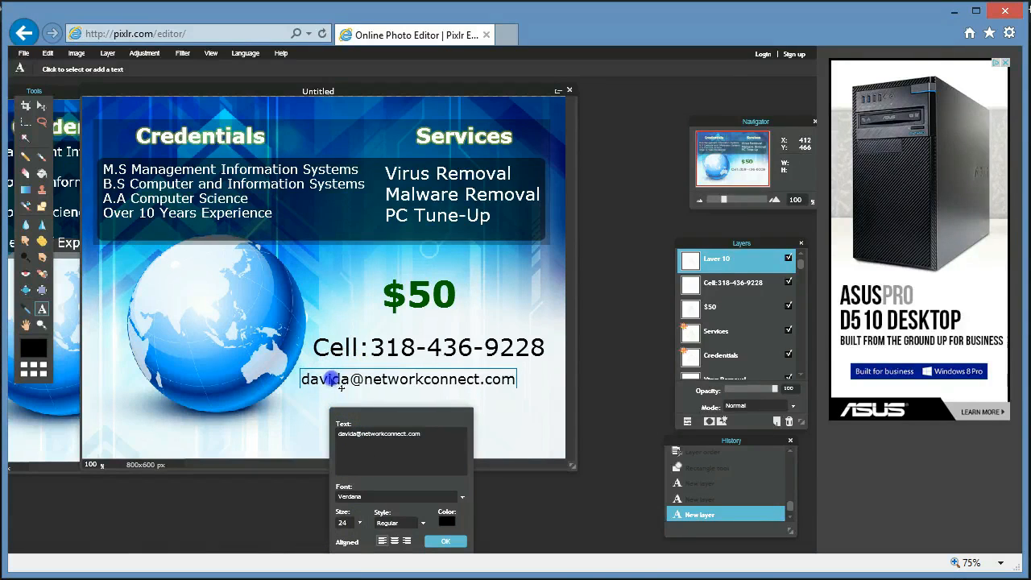
{"action": "left_click", "coordinate": [359, 523]}
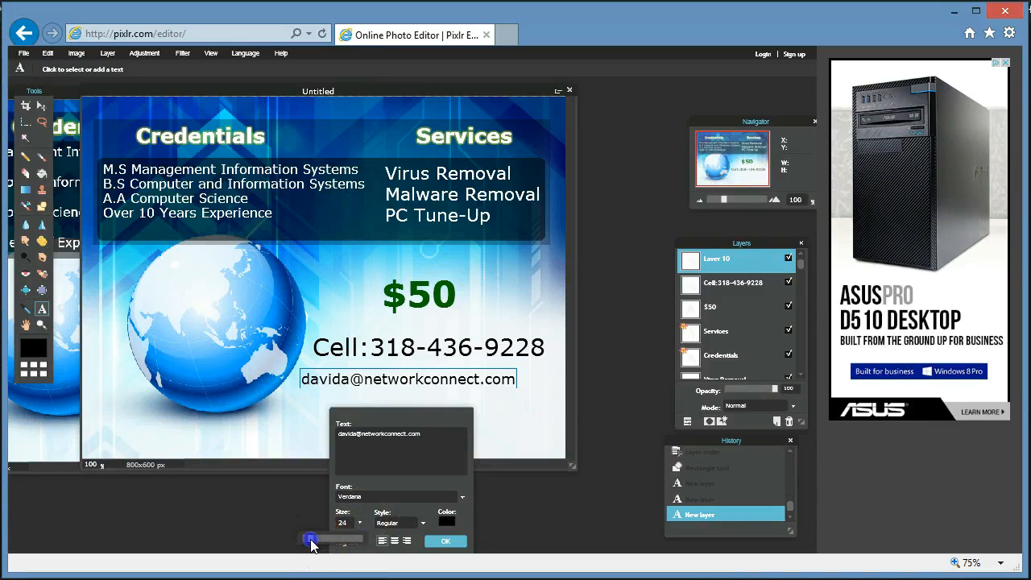
{"action": "left_click_drag", "start_coordinate": [311, 545], "coordinate": [313, 547]}
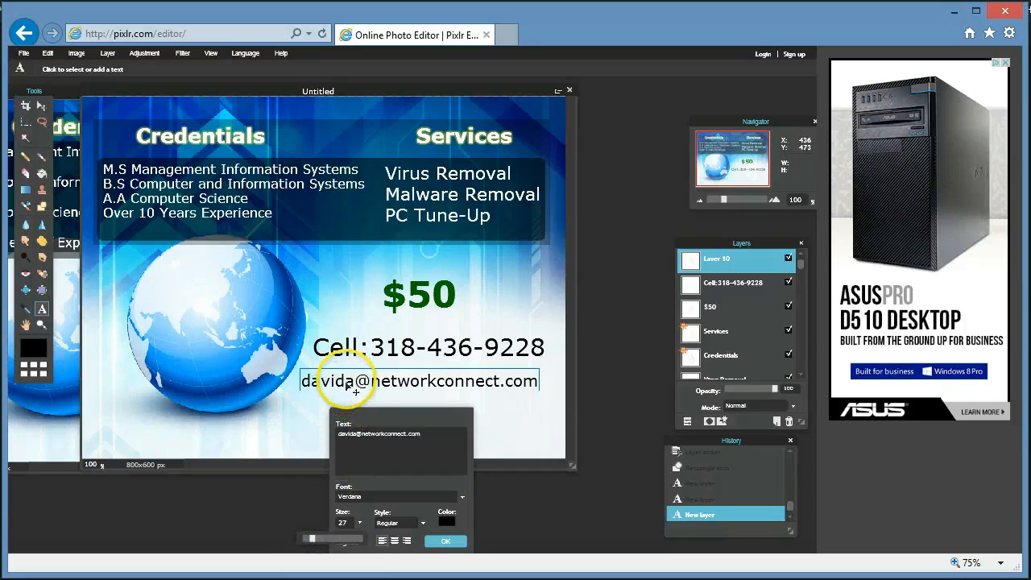
{"action": "left_click_drag", "start_coordinate": [357, 388], "coordinate": [365, 392]}
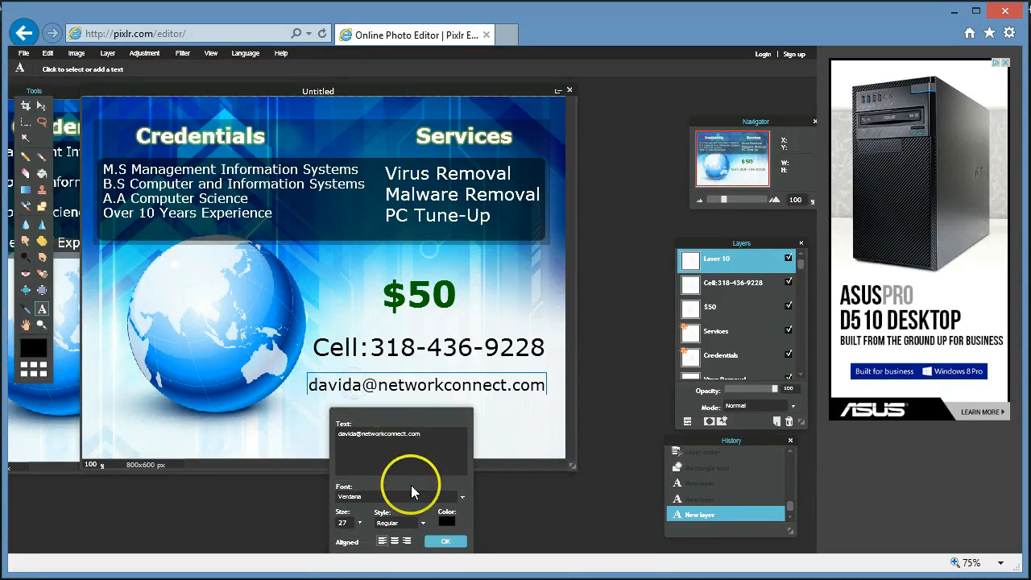
{"action": "left_click", "coordinate": [445, 541]}
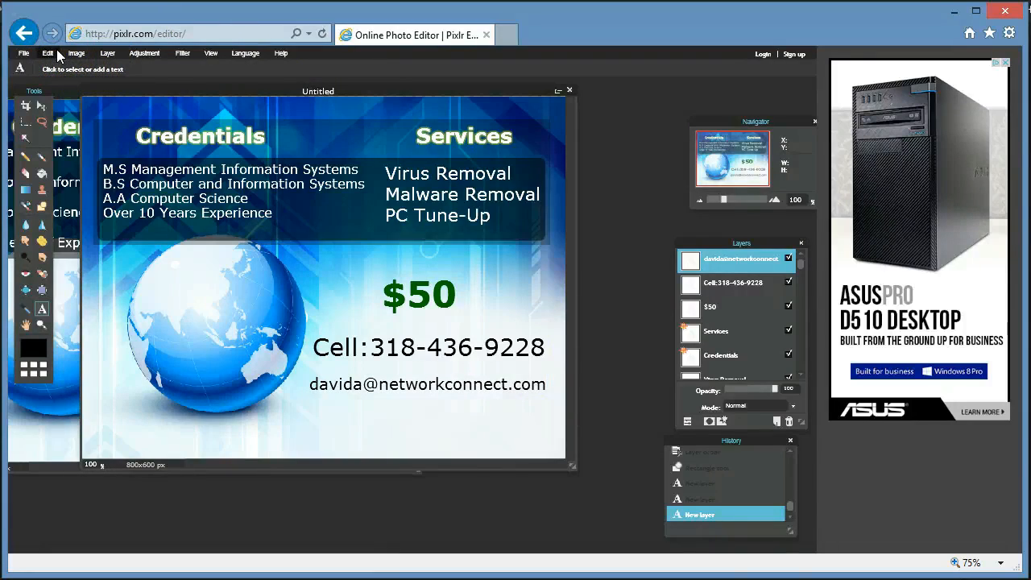
{"action": "left_click", "coordinate": [26, 53]}
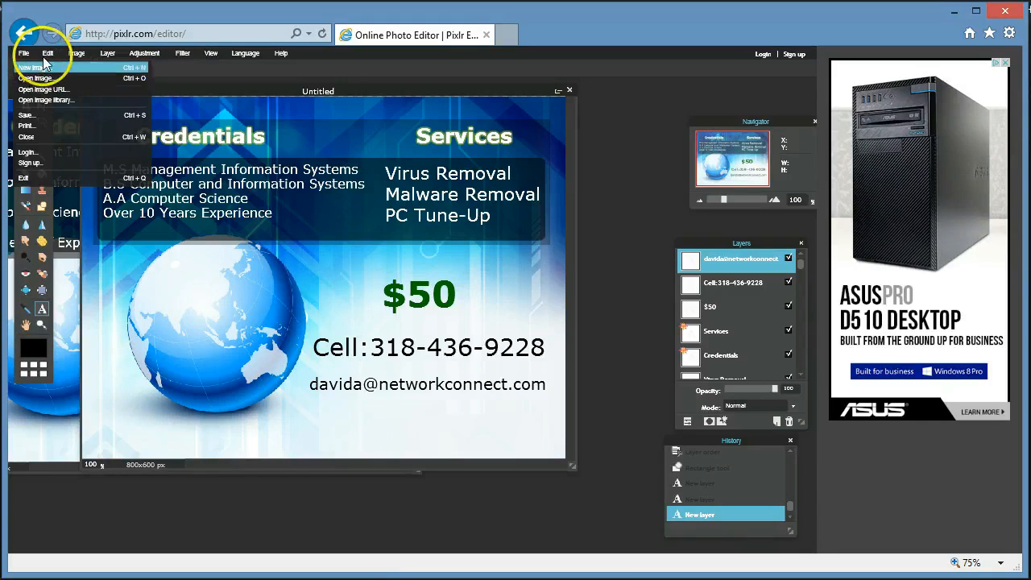
Open the nclogo3 NETWORK connection logo from Documents as a new layer.
{"action": "left_click", "coordinate": [108, 54]}
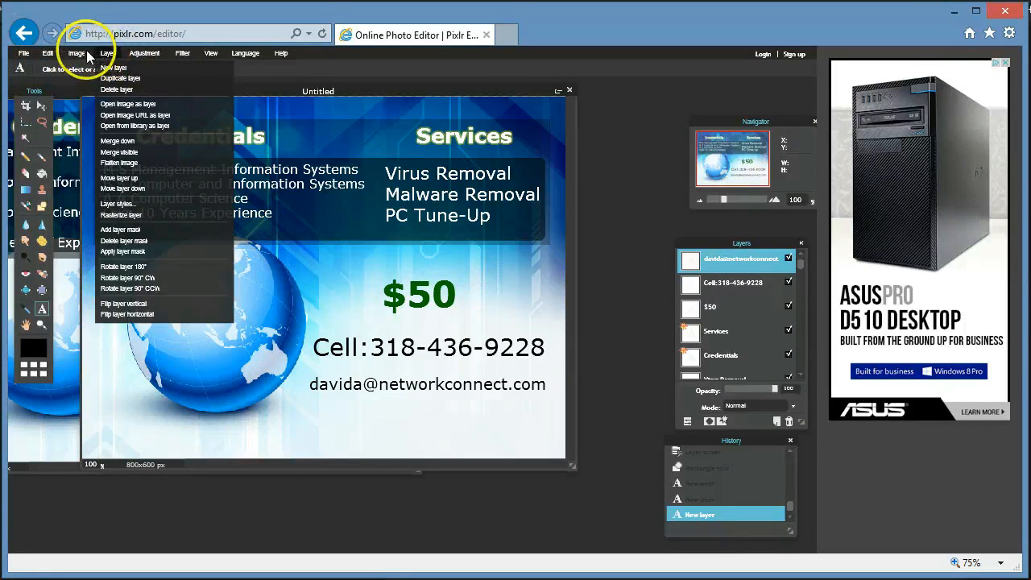
{"action": "left_click", "coordinate": [122, 111]}
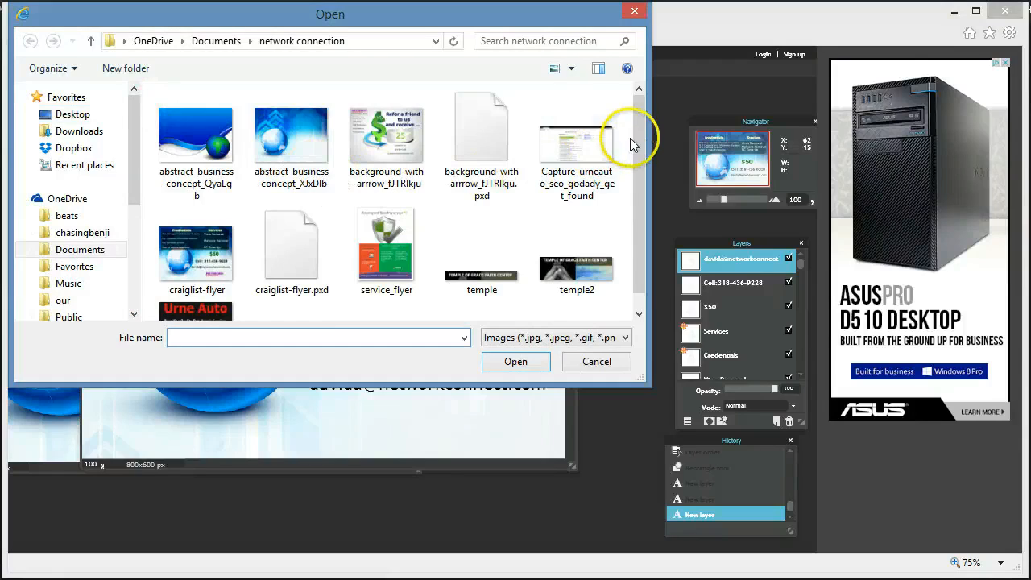
{"action": "mouse_move", "coordinate": [639, 132]}
{"action": "left_mouse_down"}
{"action": "mouse_move", "coordinate": [645, 157]}
{"action": "mouse_move", "coordinate": [636, 129]}
{"action": "left_mouse_up"}
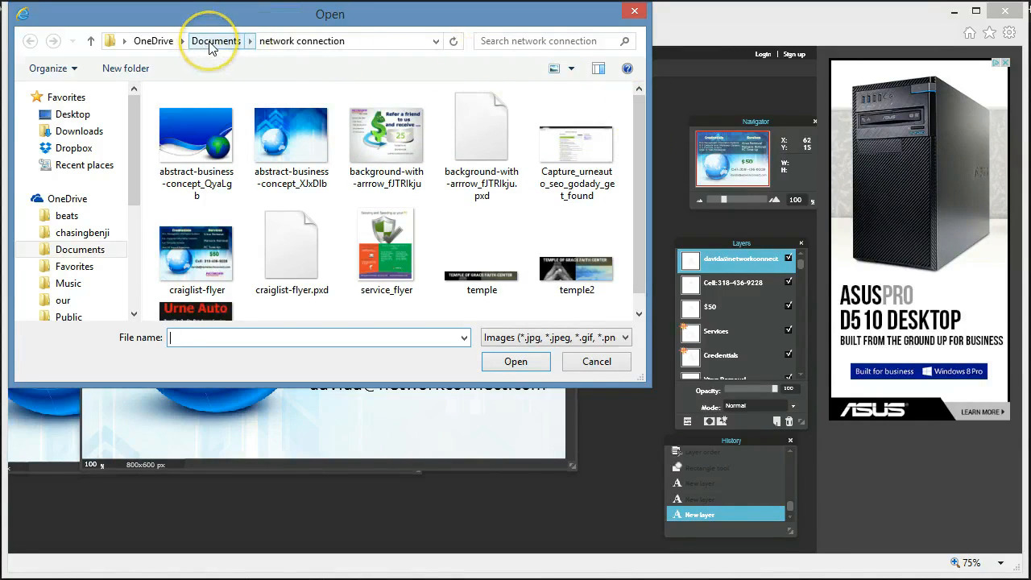
{"action": "left_click", "coordinate": [212, 41]}
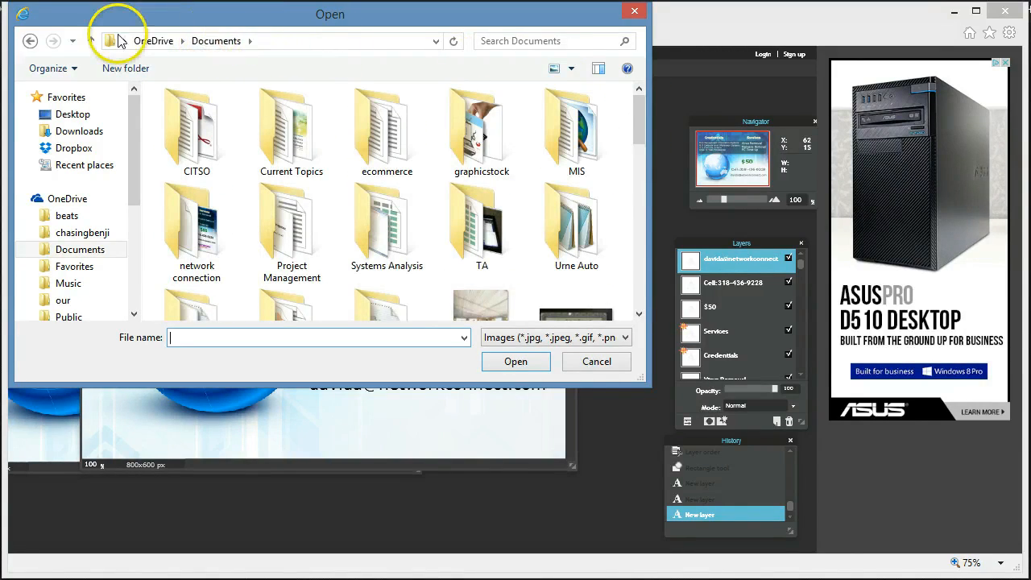
{"action": "left_click", "coordinate": [29, 41]}
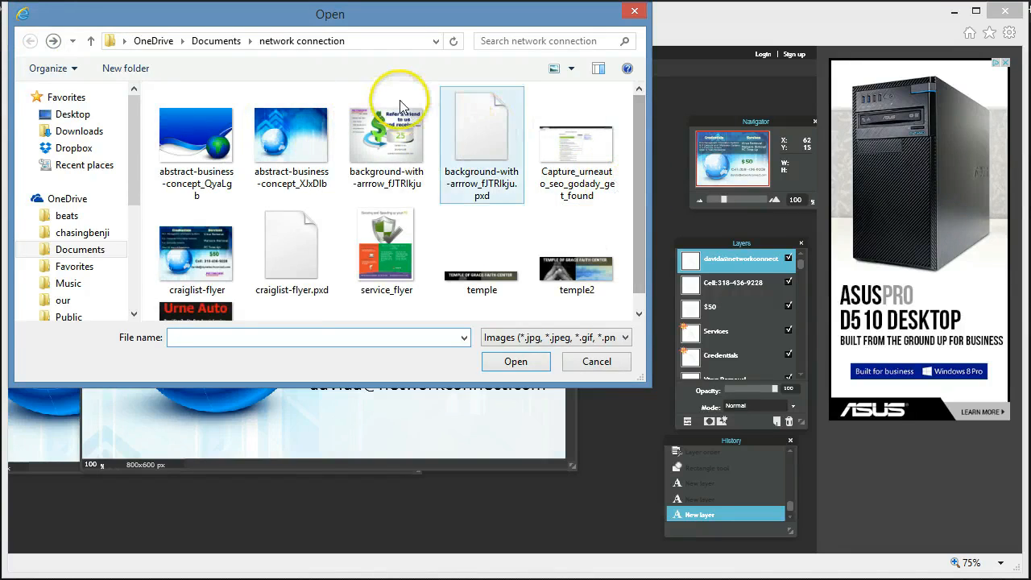
{"action": "left_click", "coordinate": [216, 41]}
{"action": "left_click_drag", "start_coordinate": [639, 135], "coordinate": [613, 249]}
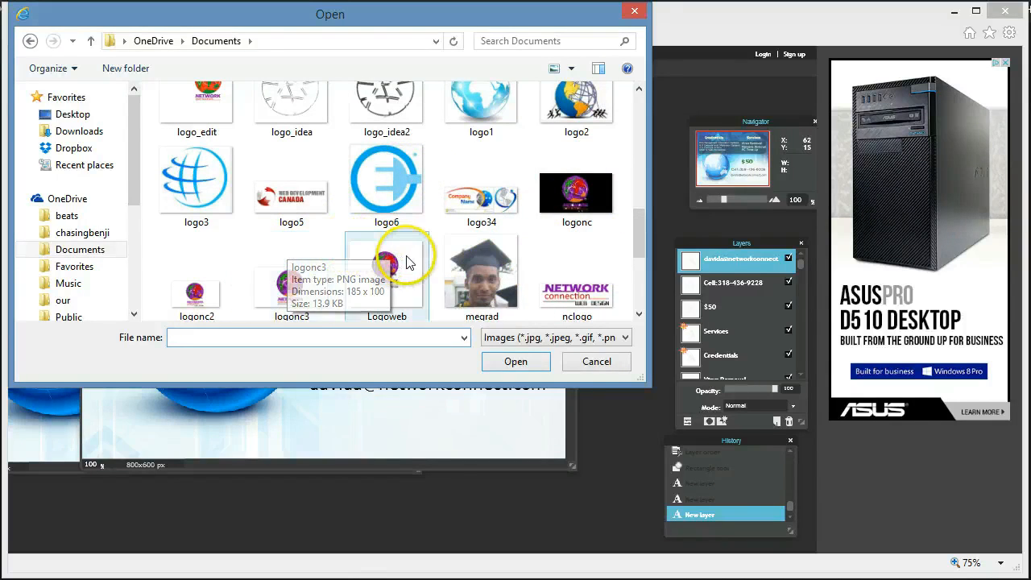
{"action": "left_click_drag", "start_coordinate": [639, 238], "coordinate": [639, 271]}
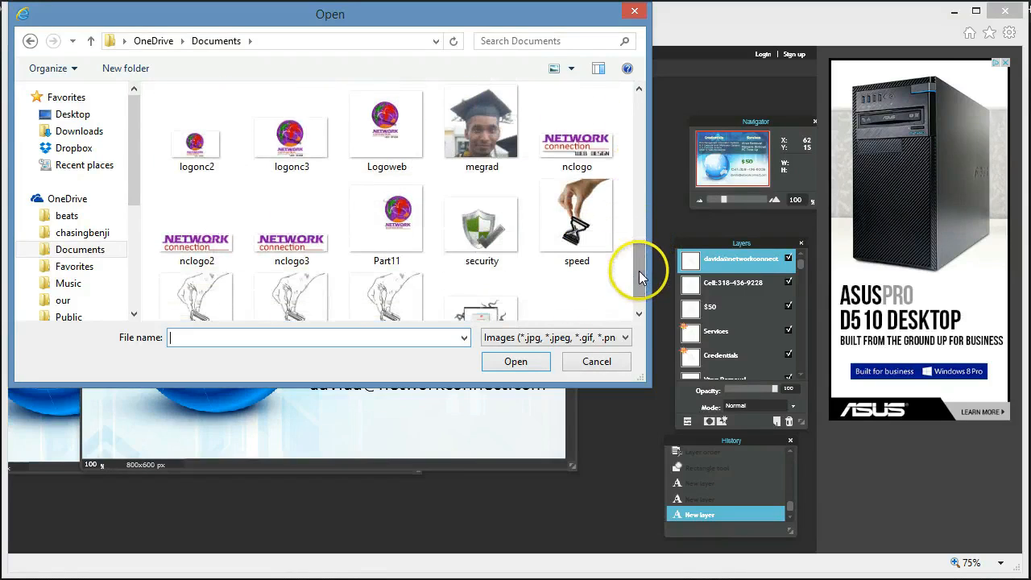
{"action": "left_click", "coordinate": [203, 241]}
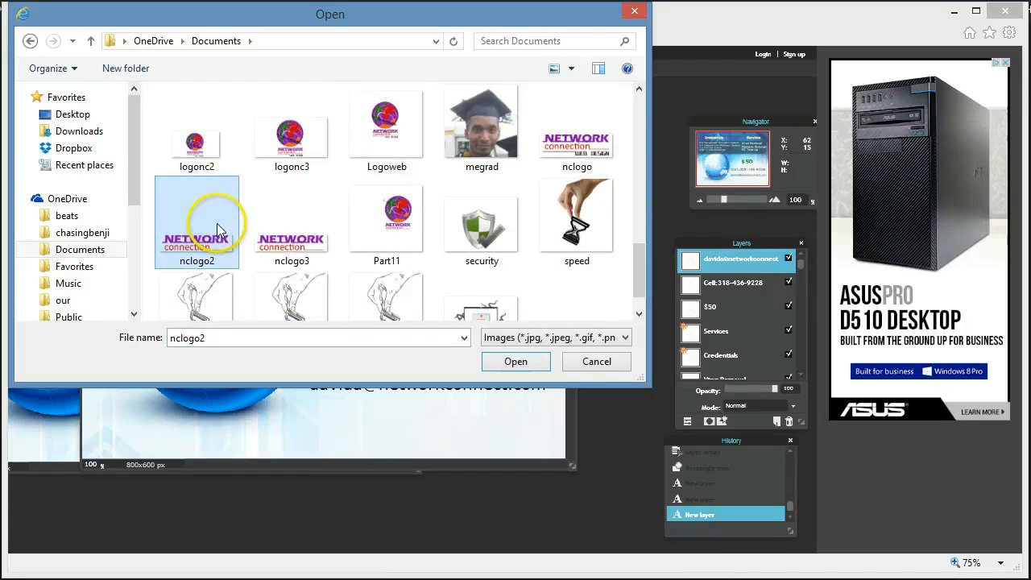
{"action": "double_click", "coordinate": [274, 232]}
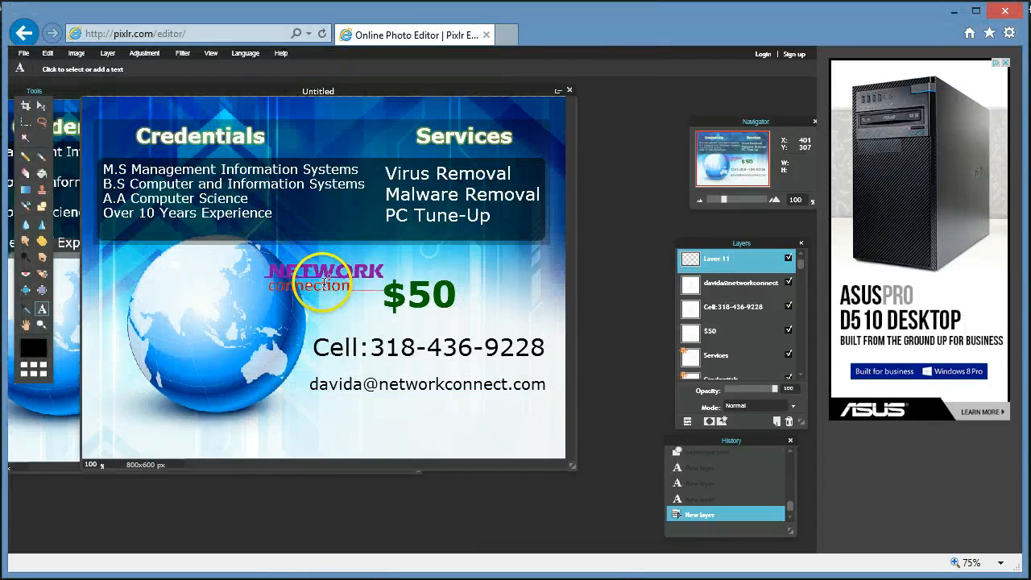
Drag the NETWORK connection logo to the flyer's lower right, just beneath the e-mail line.
{"action": "left_click", "coordinate": [40, 104]}
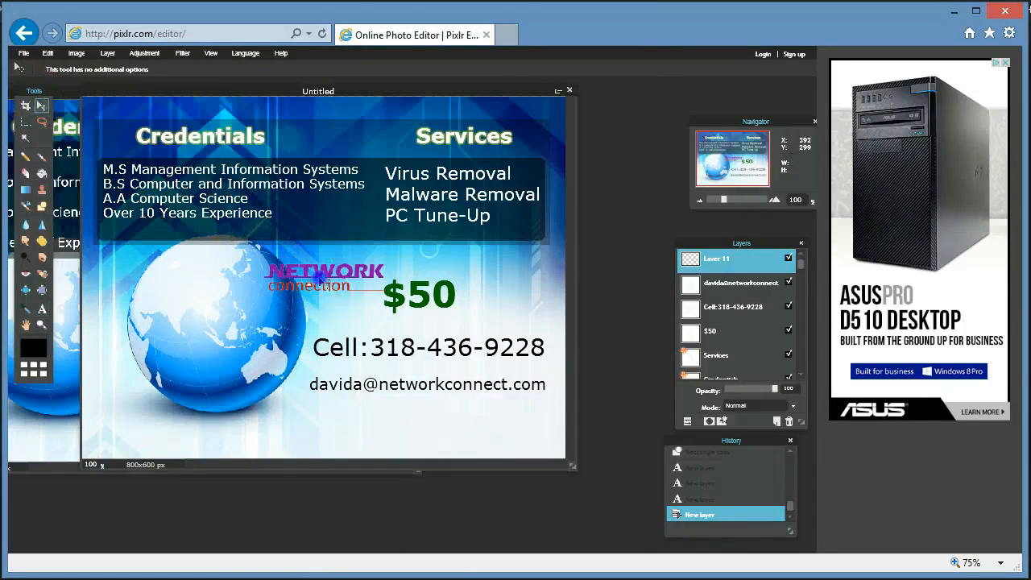
{"action": "left_click_drag", "start_coordinate": [323, 281], "coordinate": [438, 422]}
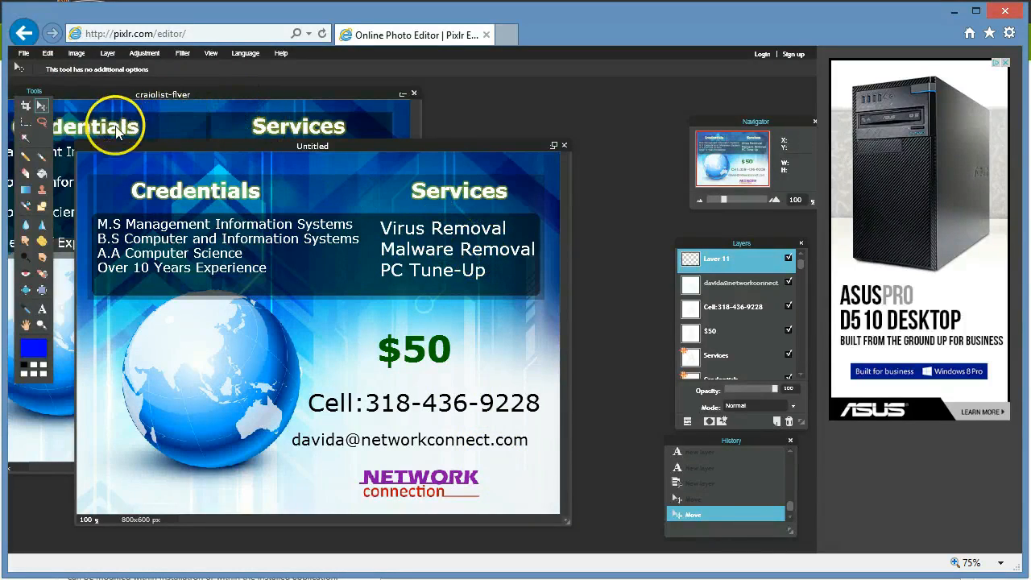
Set the Shape tool to Line, draw a thin trial divider, then undo it.
{"action": "left_click", "coordinate": [43, 211]}
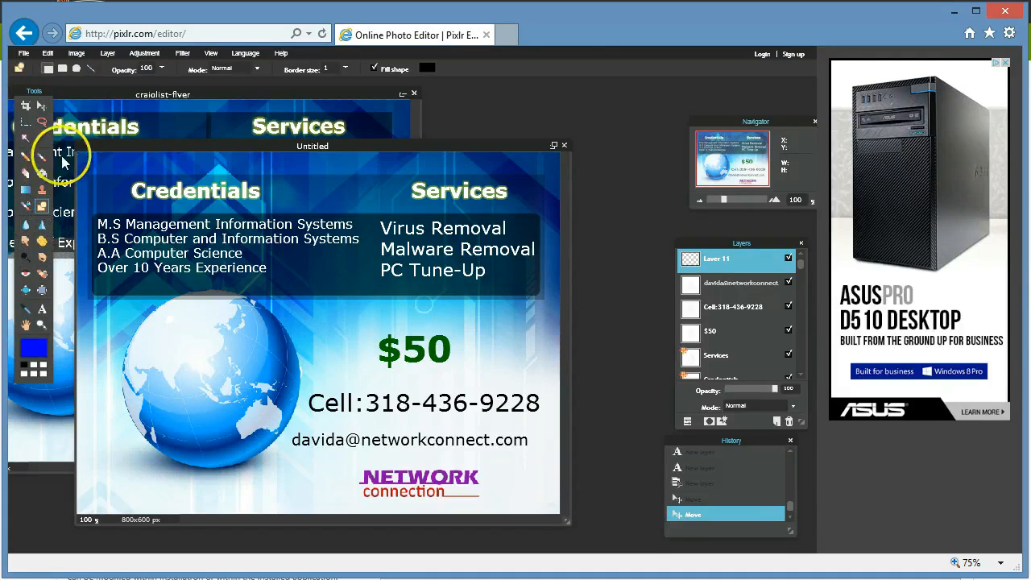
{"action": "left_click", "coordinate": [90, 70]}
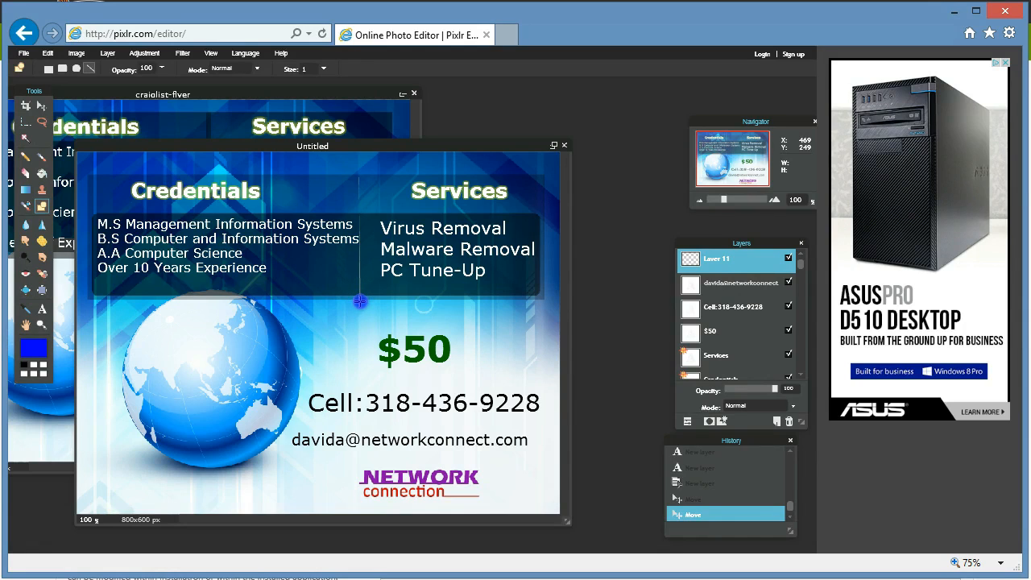
{"action": "left_click_drag", "start_coordinate": [361, 300], "coordinate": [361, 301]}
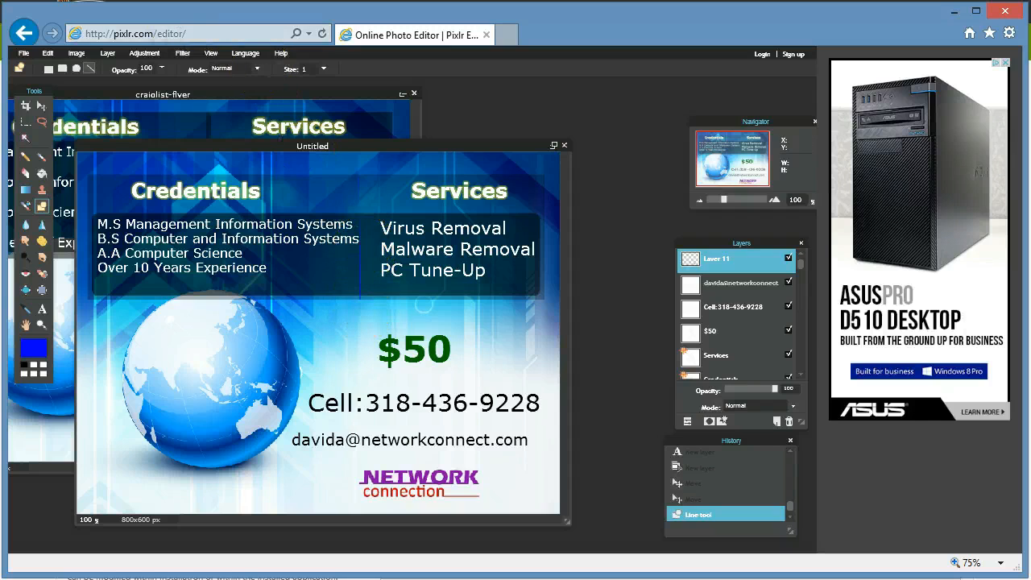
{"action": "left_click", "coordinate": [49, 54]}
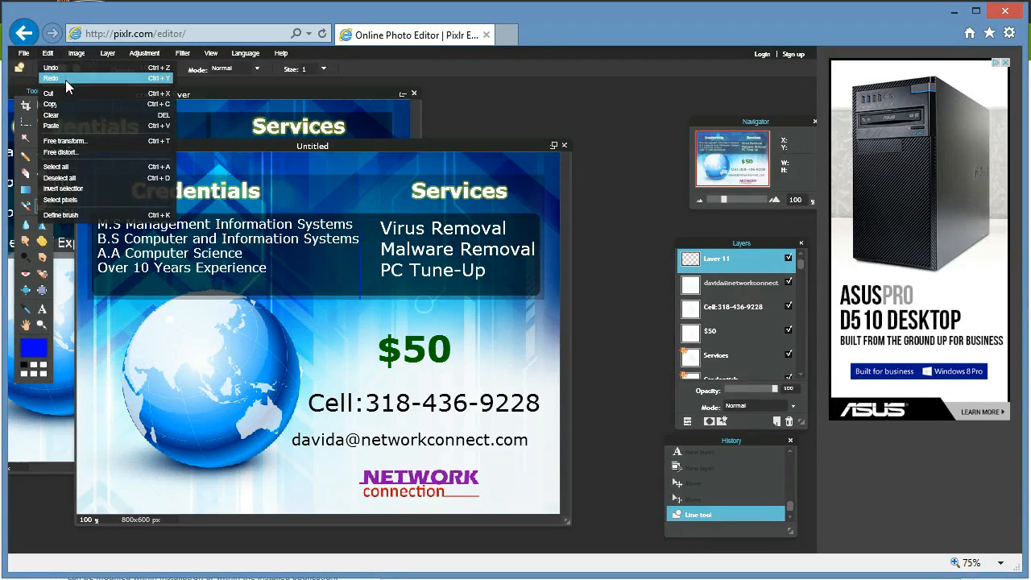
{"action": "left_click", "coordinate": [71, 71]}
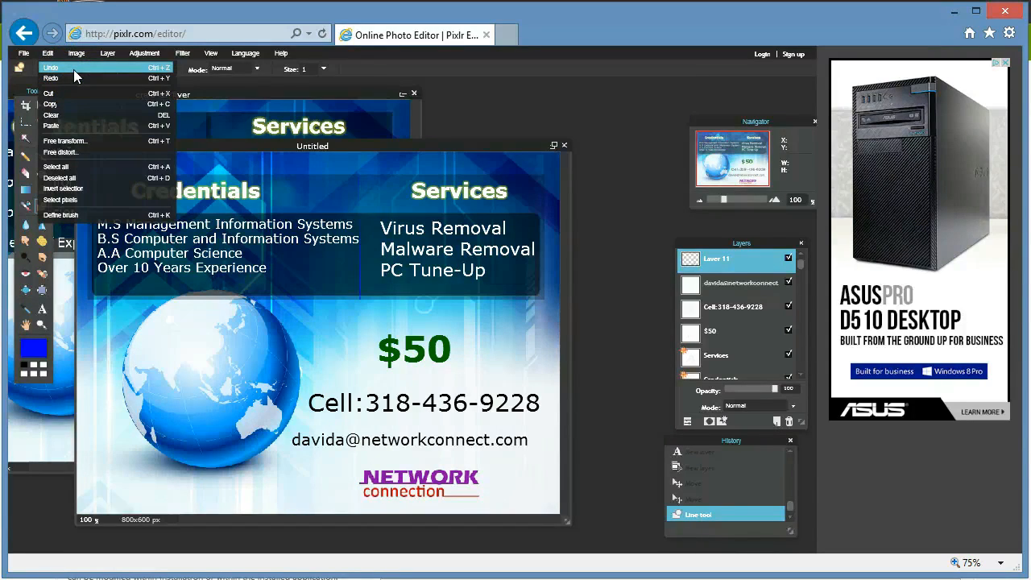
{"action": "left_click", "coordinate": [73, 70]}
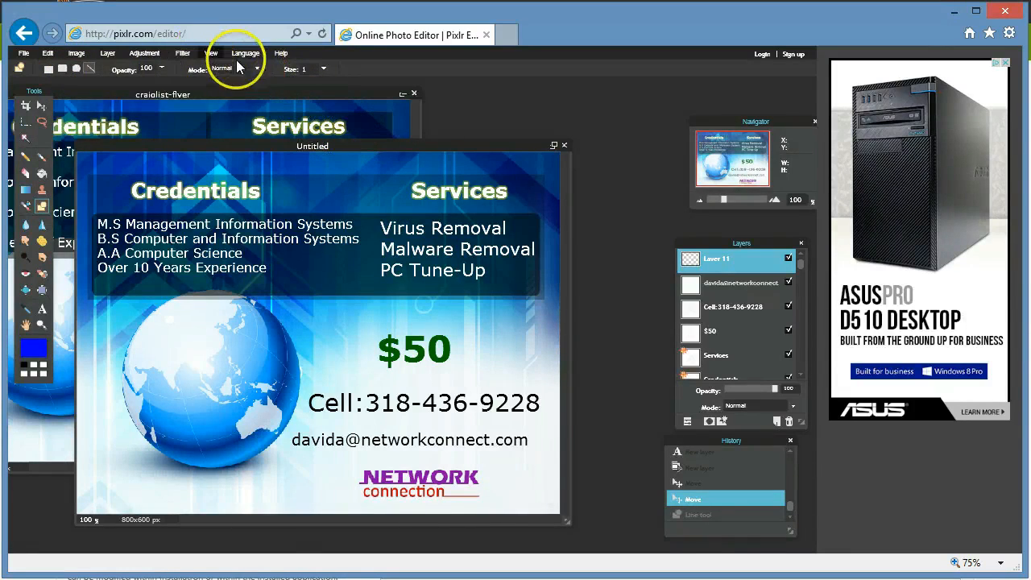
Set line size to 7 and draw a blue vertical divider between the Credentials and Services columns.
{"action": "left_click", "coordinate": [324, 70]}
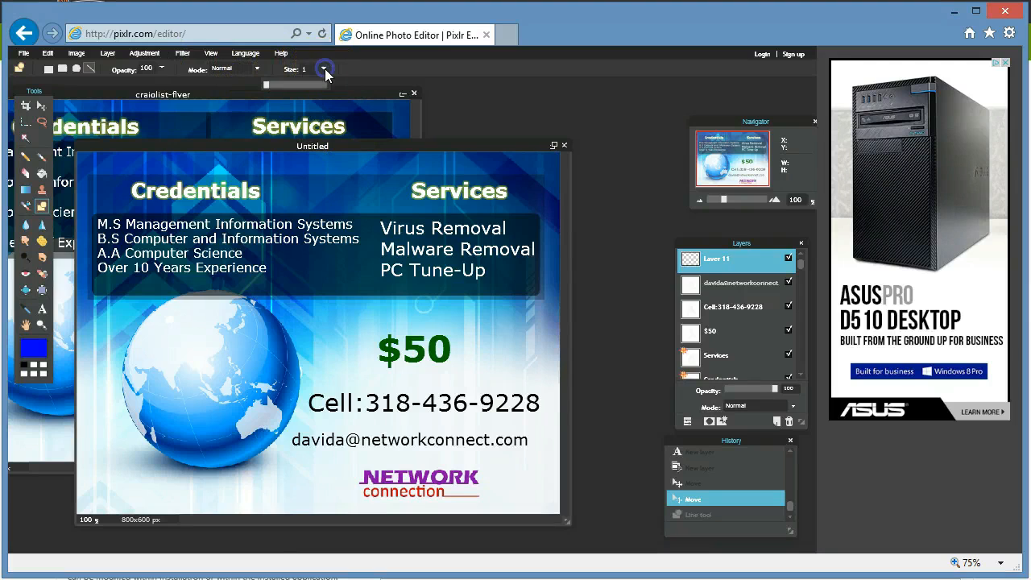
{"action": "left_click", "coordinate": [269, 85]}
{"action": "left_click", "coordinate": [365, 72]}
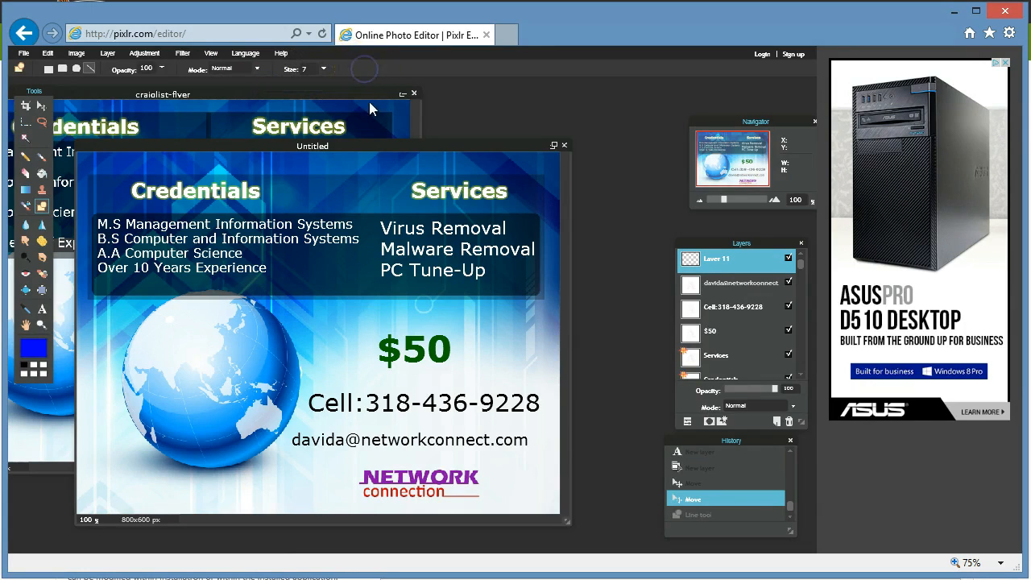
{"action": "left_click", "coordinate": [360, 179]}
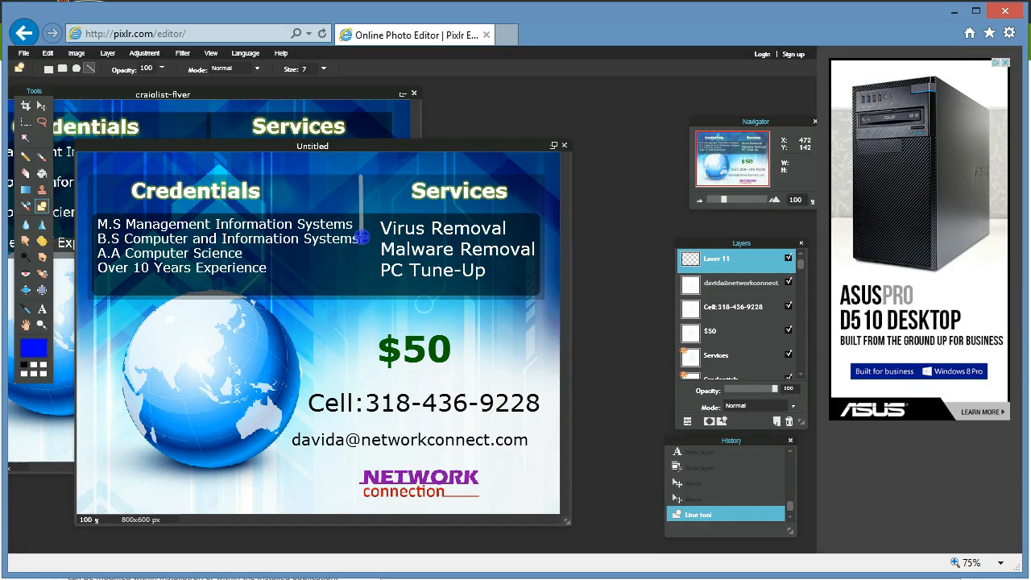
{"action": "left_click_drag", "start_coordinate": [365, 250], "coordinate": [363, 299]}
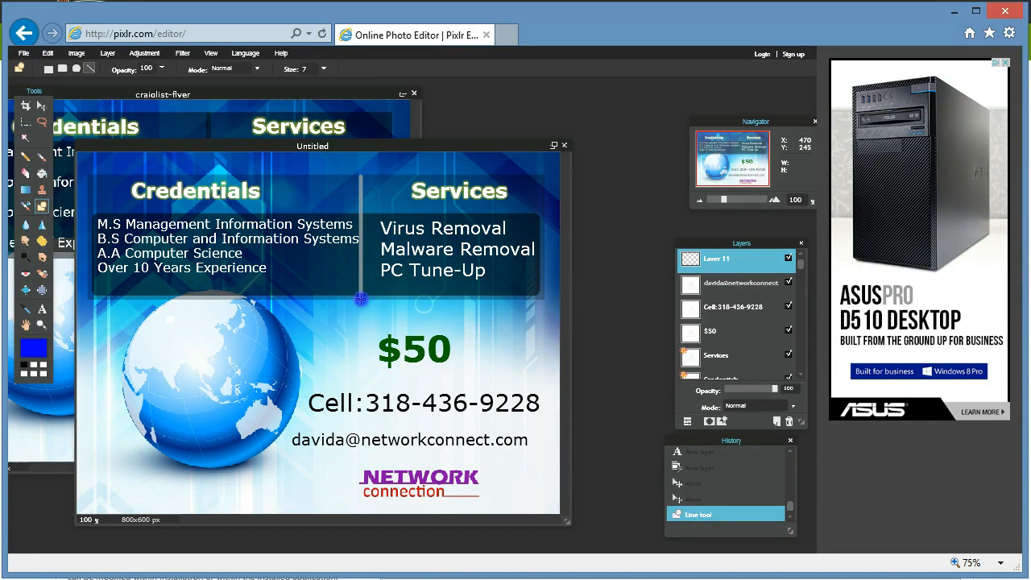
{"action": "left_click_drag", "start_coordinate": [361, 299], "coordinate": [361, 298]}
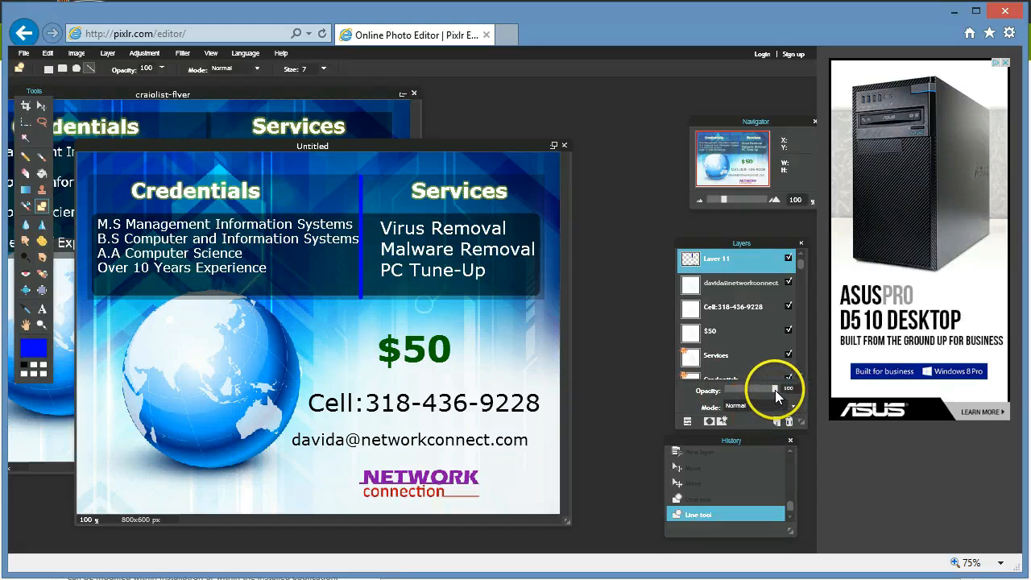
Fade Layer 11 to about 40% opacity and move it down the stack beneath Layer 7.
{"action": "left_click_drag", "start_coordinate": [775, 390], "coordinate": [742, 396]}
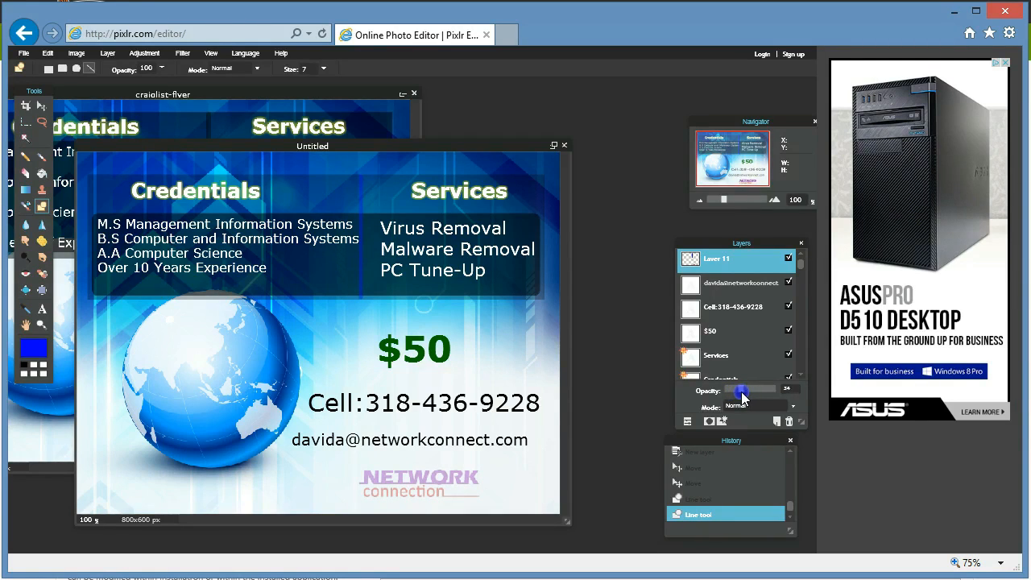
{"action": "left_click_drag", "start_coordinate": [743, 398], "coordinate": [745, 395]}
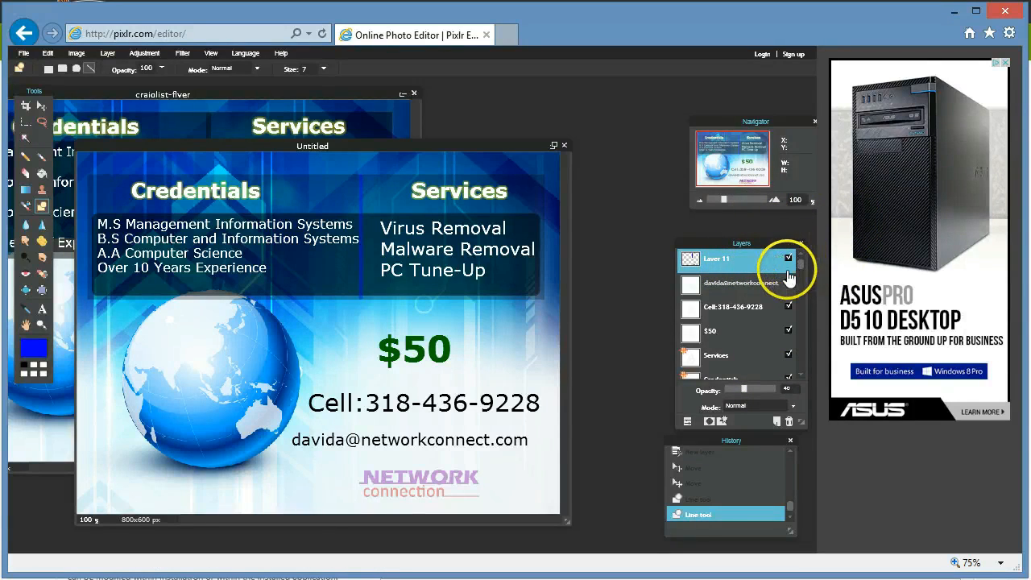
{"action": "left_click_drag", "start_coordinate": [760, 267], "coordinate": [759, 369]}
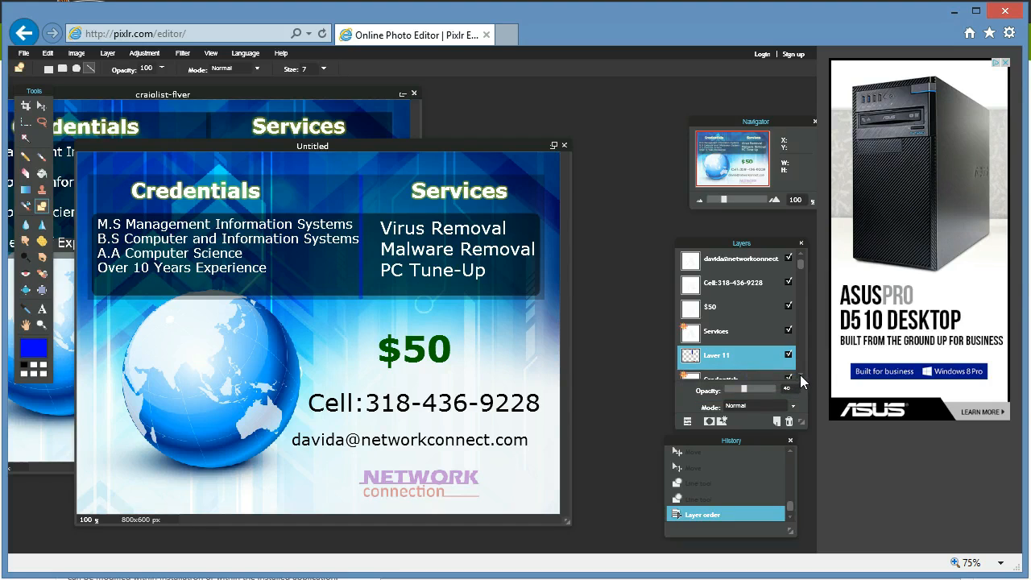
{"action": "left_click", "coordinate": [800, 375]}
{"action": "left_click_drag", "start_coordinate": [743, 330], "coordinate": [749, 355]}
{"action": "left_click", "coordinate": [801, 374]}
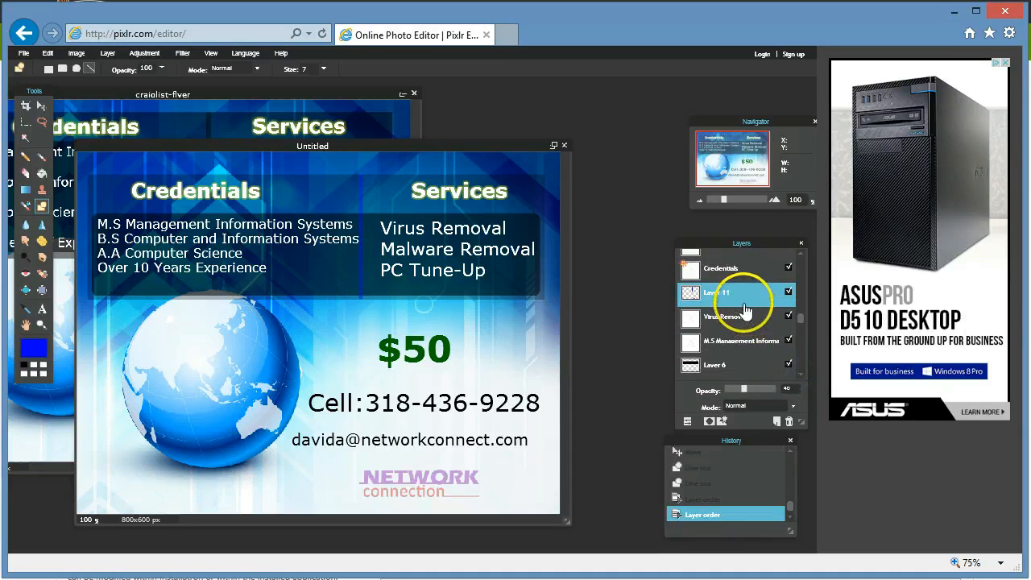
{"action": "left_click_drag", "start_coordinate": [736, 295], "coordinate": [736, 372]}
{"action": "left_click", "coordinate": [750, 341]}
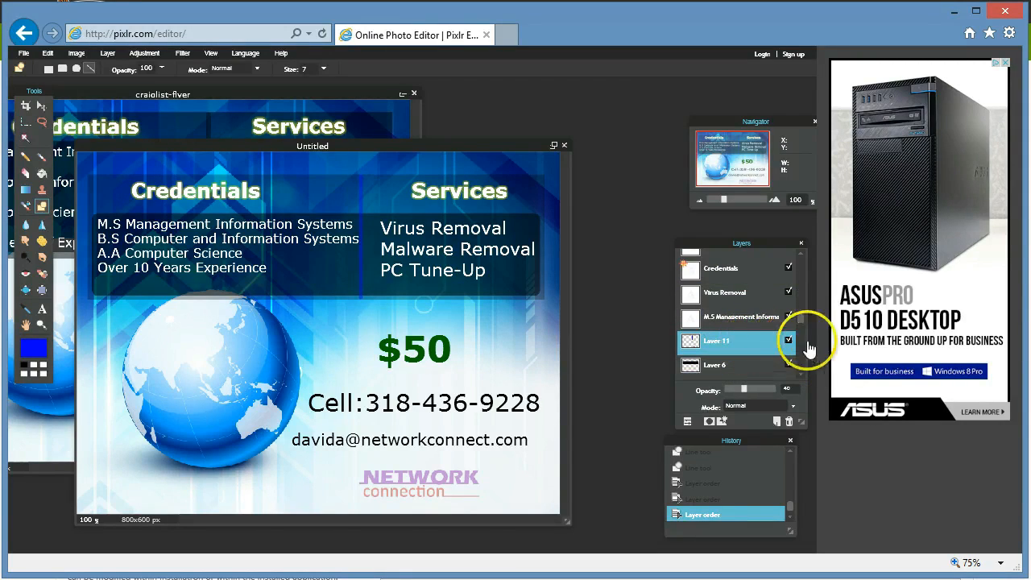
{"action": "scroll", "coordinate": [800, 376], "scroll_direction": "down", "scroll_amount": 1}
{"action": "left_click_drag", "start_coordinate": [739, 324], "coordinate": [729, 386]}
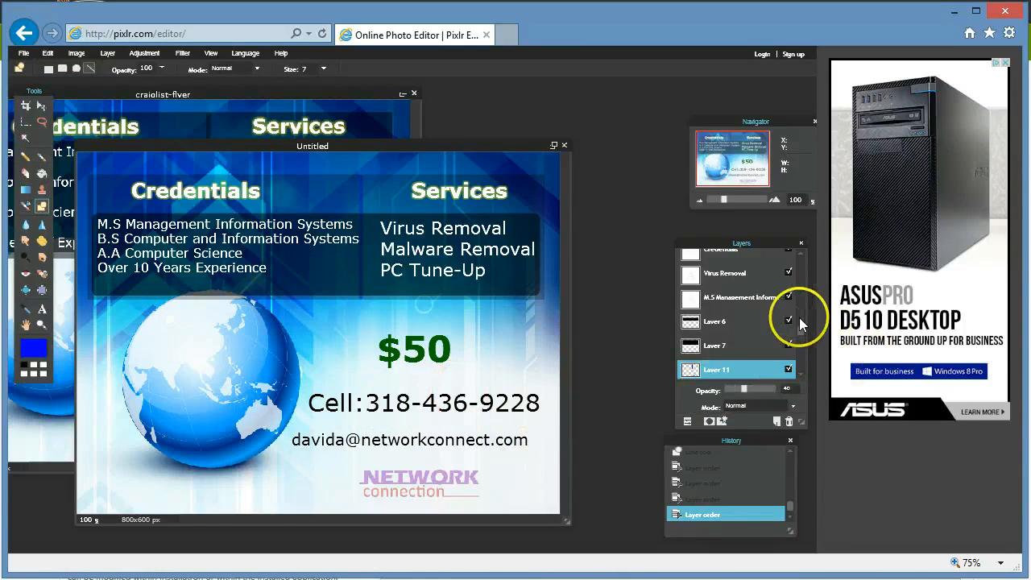
{"action": "left_click_drag", "start_coordinate": [800, 328], "coordinate": [801, 257]}
Insert 'my' before the domain in the flyer's e-mail text layer and confirm.
{"action": "left_click", "coordinate": [759, 263]}
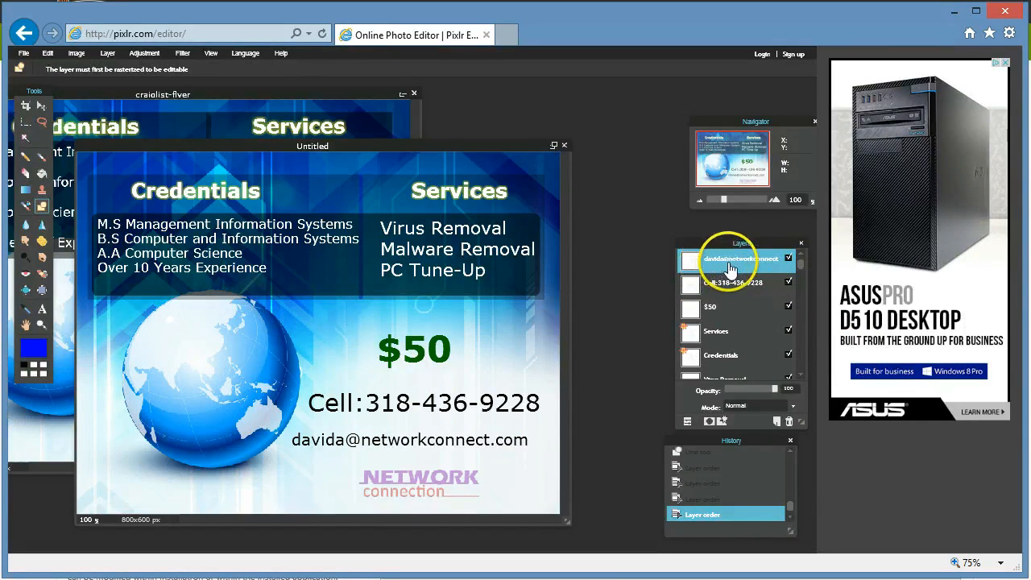
{"action": "left_click", "coordinate": [42, 311]}
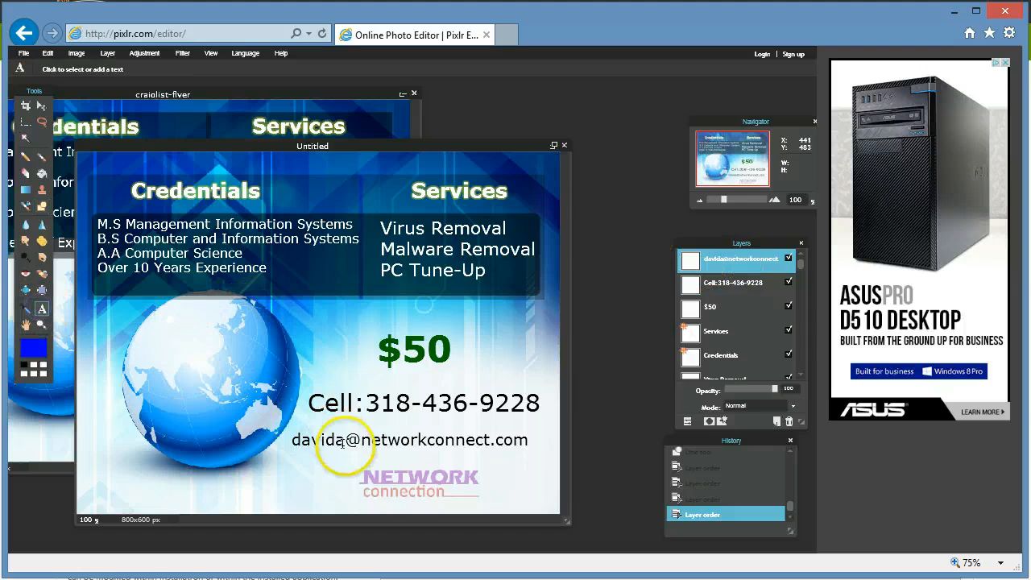
{"action": "left_click", "coordinate": [367, 444]}
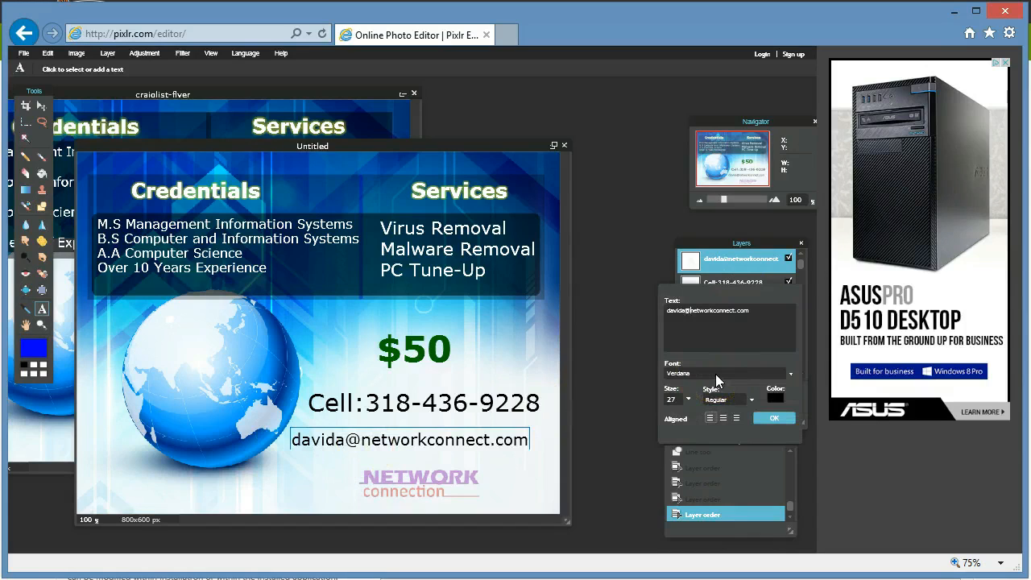
{"action": "type", "text": "my"}
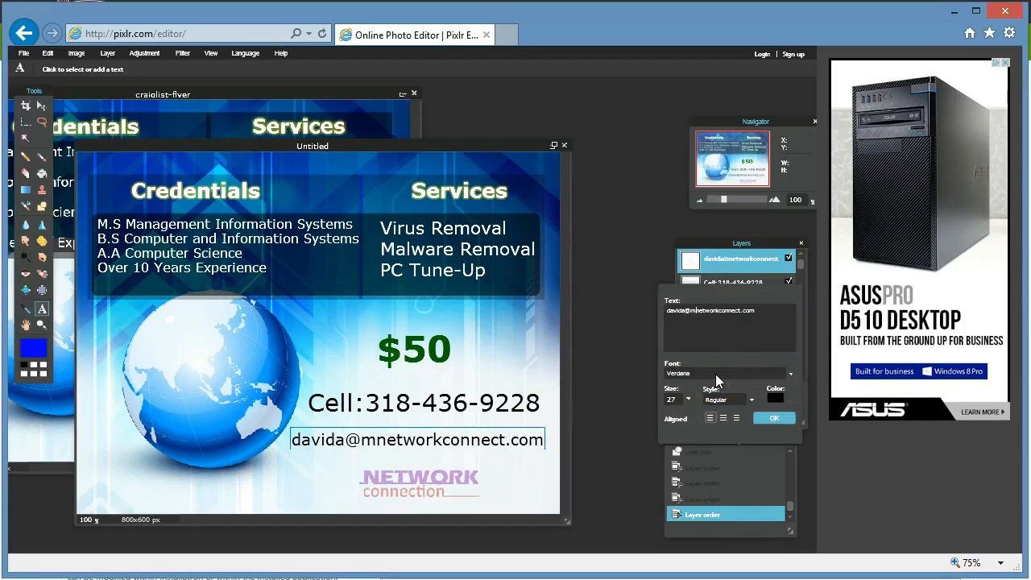
{"action": "left_click", "coordinate": [773, 418]}
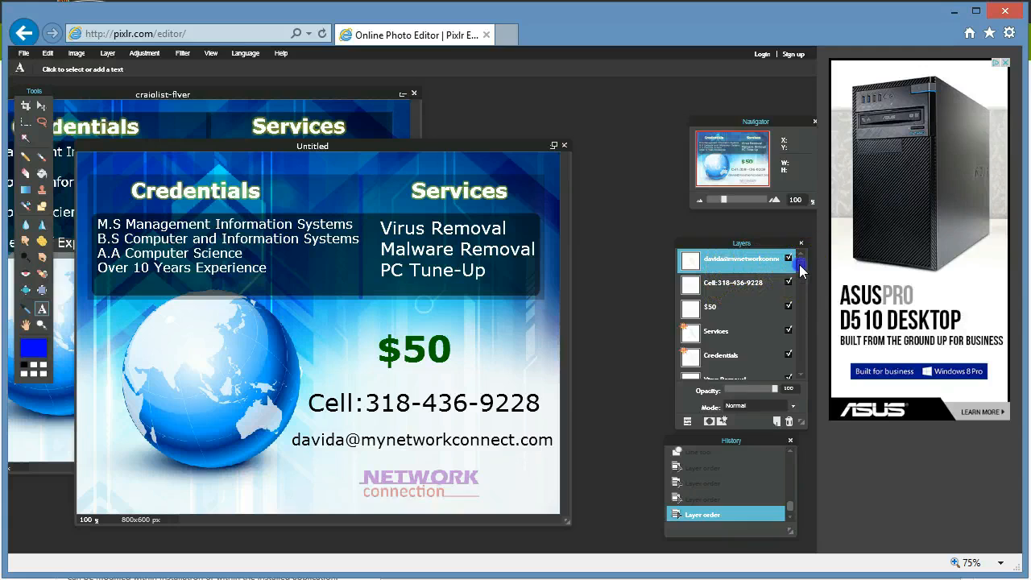
{"action": "left_click", "coordinate": [739, 288]}
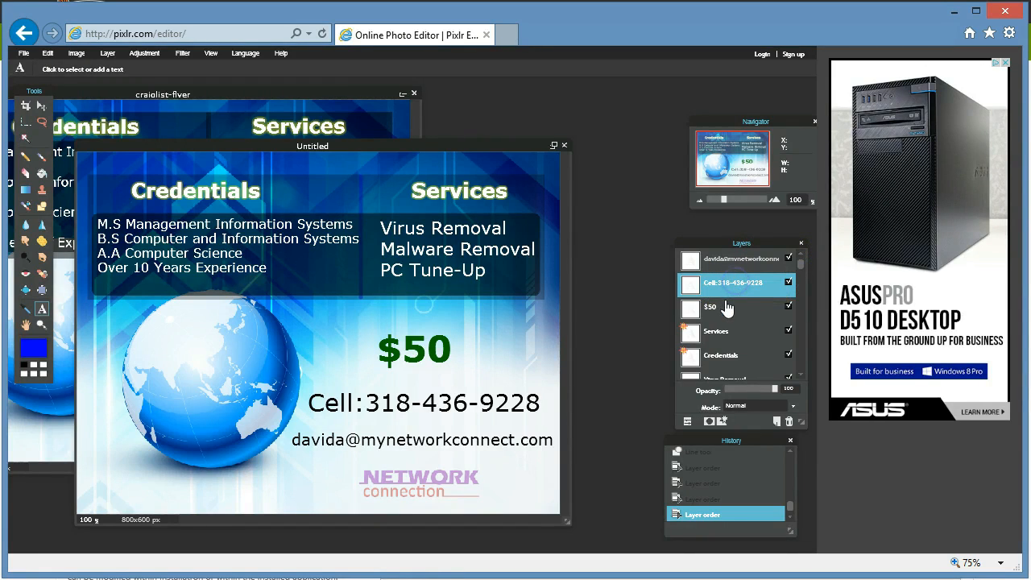
{"action": "left_click", "coordinate": [749, 261]}
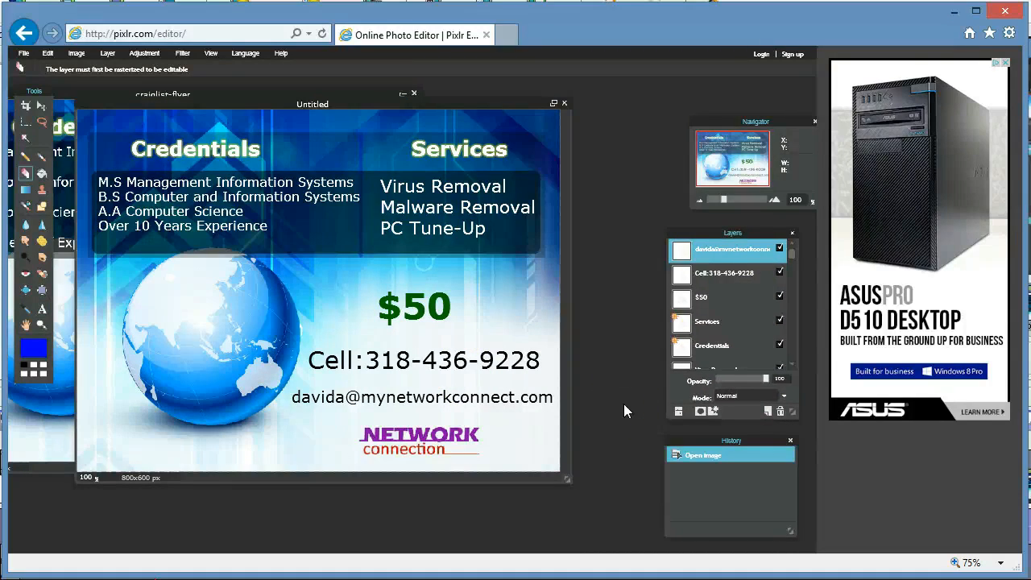
Save the flyer in PXD (Layered Pixlr Image) format as flyer.pxd.
{"action": "left_click", "coordinate": [23, 55]}
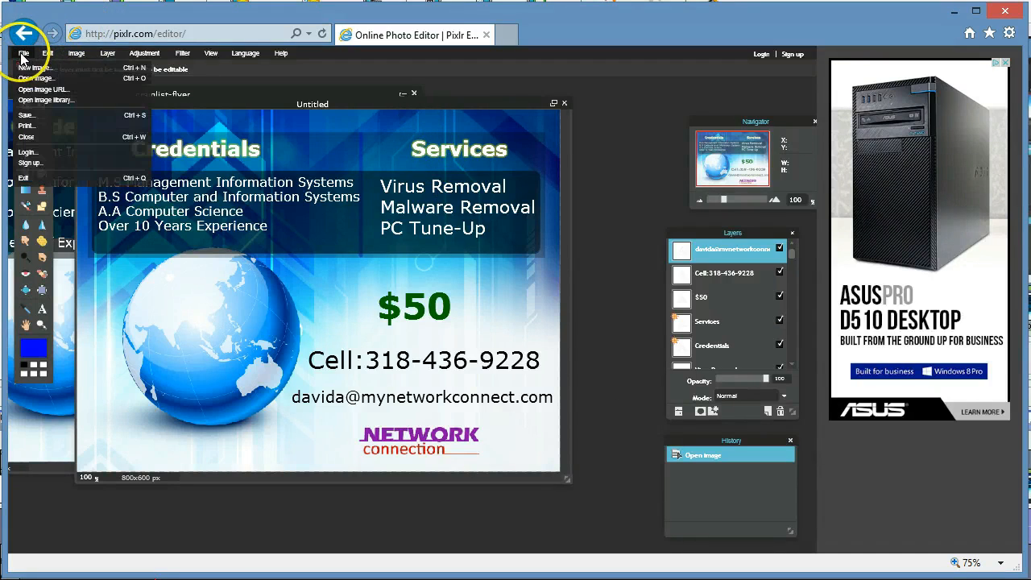
{"action": "left_click", "coordinate": [46, 115]}
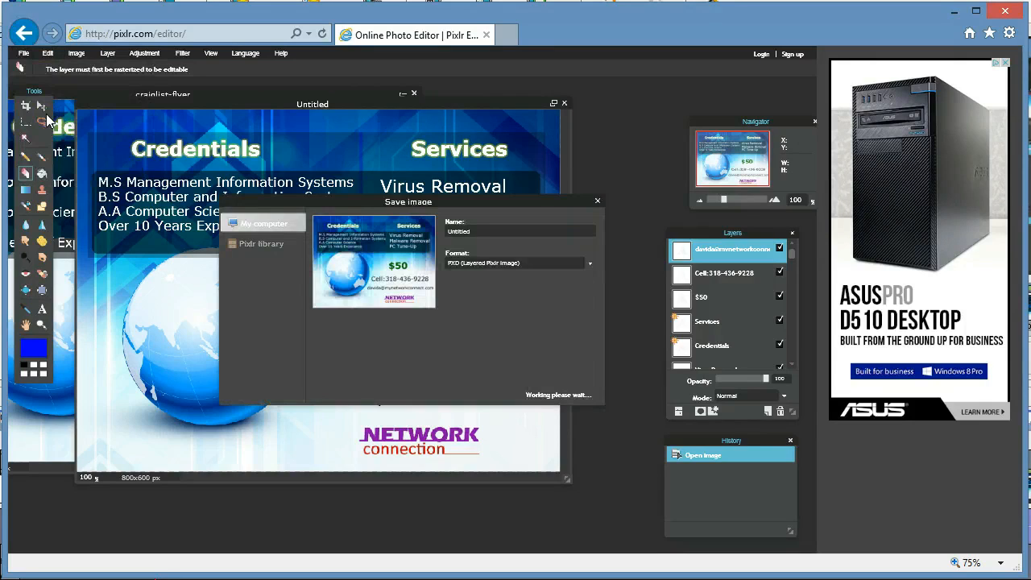
{"action": "left_click", "coordinate": [590, 265]}
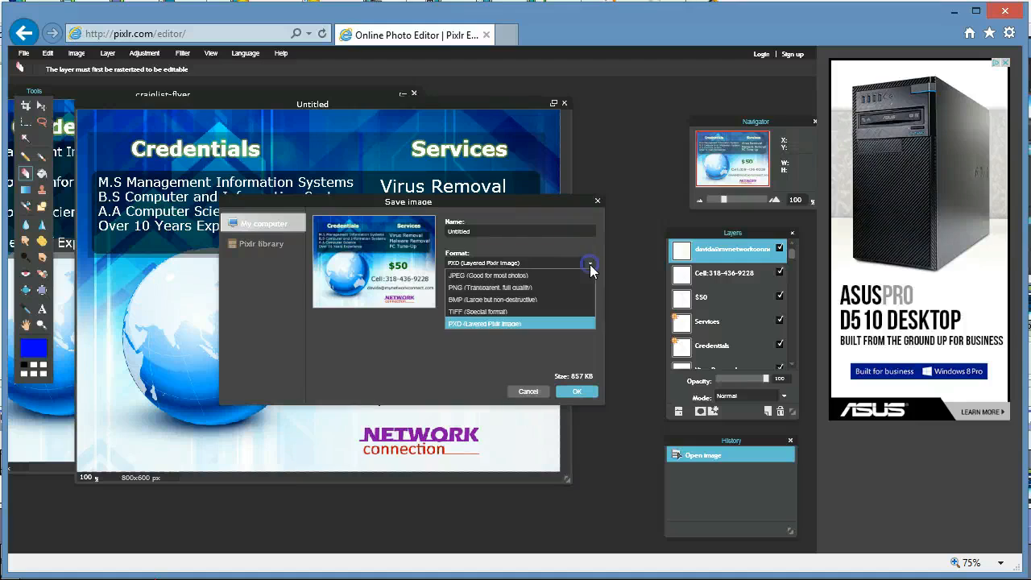
{"action": "left_click", "coordinate": [547, 325]}
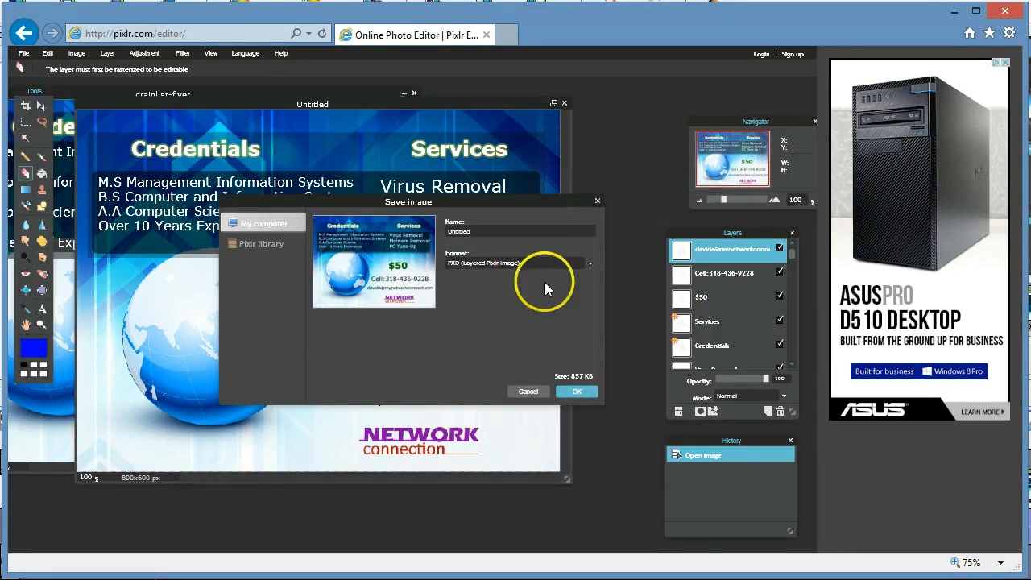
{"action": "left_click", "coordinate": [573, 393]}
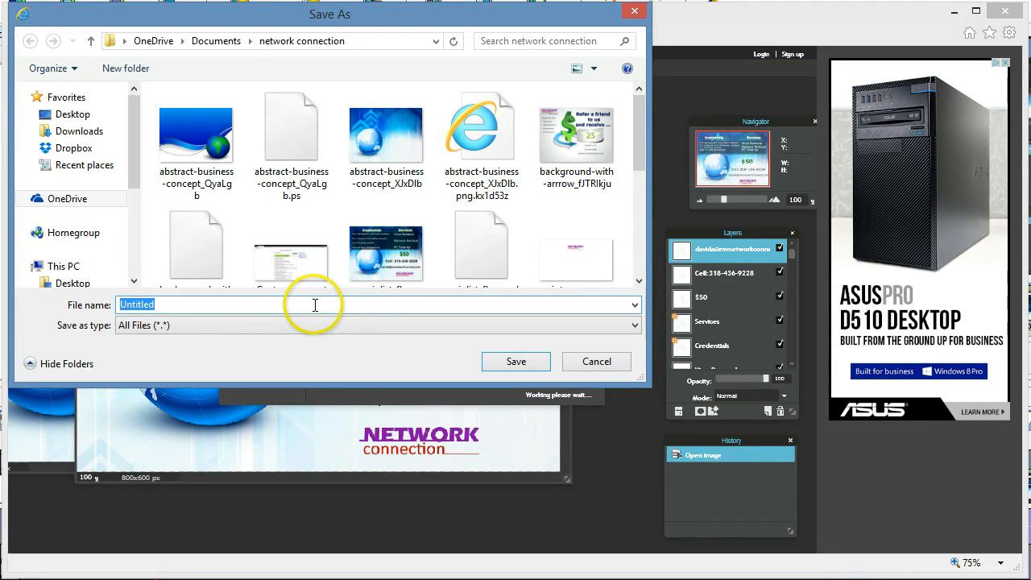
{"action": "type", "text": "flyer.pxd"}
{"action": "left_click", "coordinate": [513, 363]}
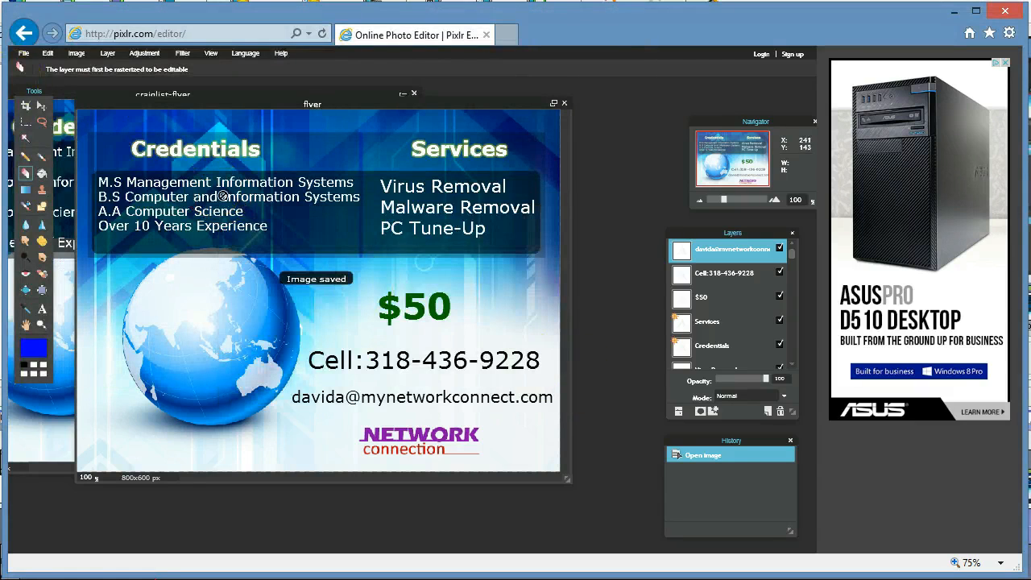
Save a PNG copy of the flyer as flyer.png next to flyer.pxd.
{"action": "left_click", "coordinate": [22, 55]}
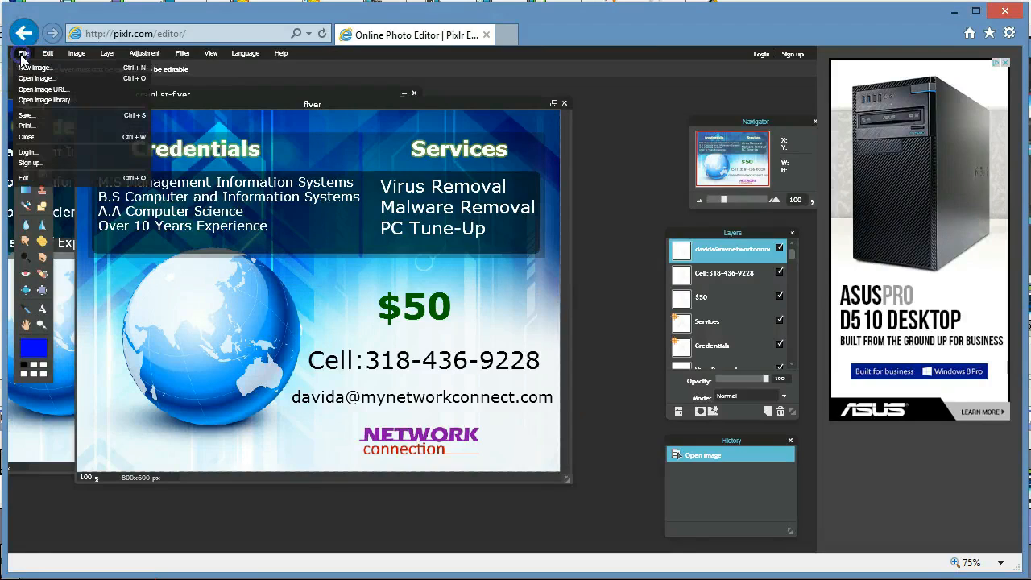
{"action": "left_click", "coordinate": [35, 115]}
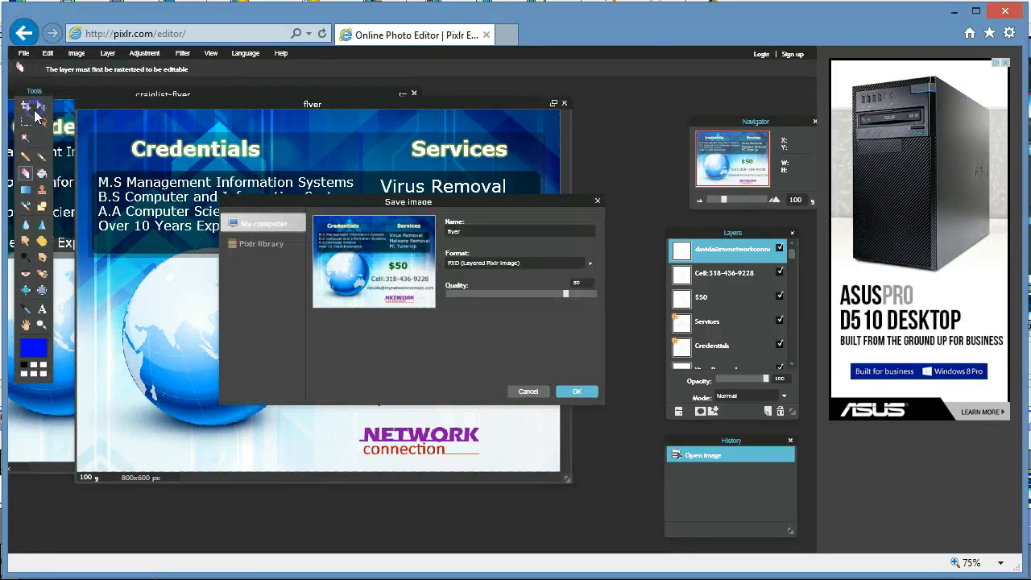
{"action": "left_click", "coordinate": [589, 264]}
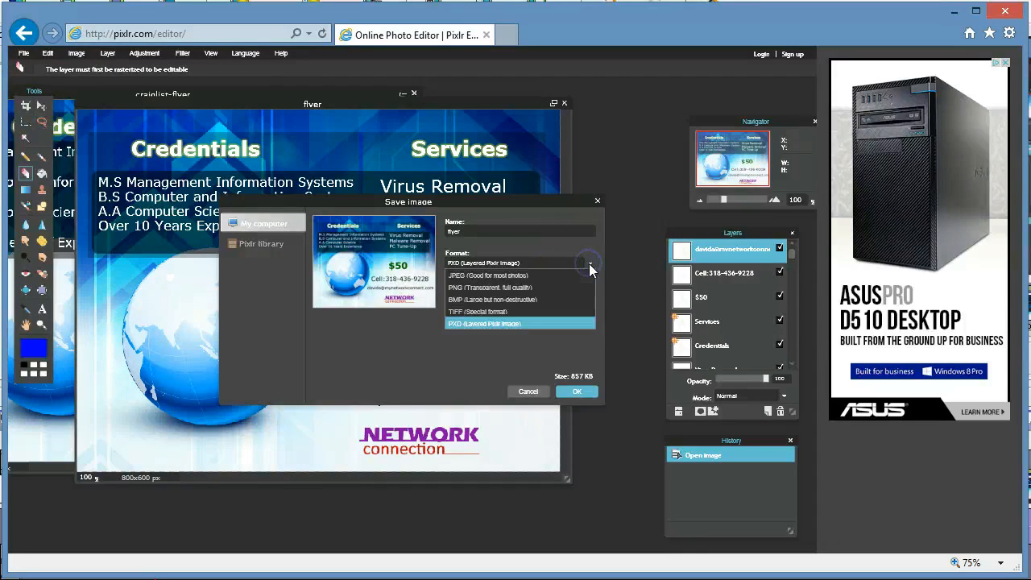
{"action": "left_click", "coordinate": [589, 266]}
{"action": "left_click", "coordinate": [590, 266]}
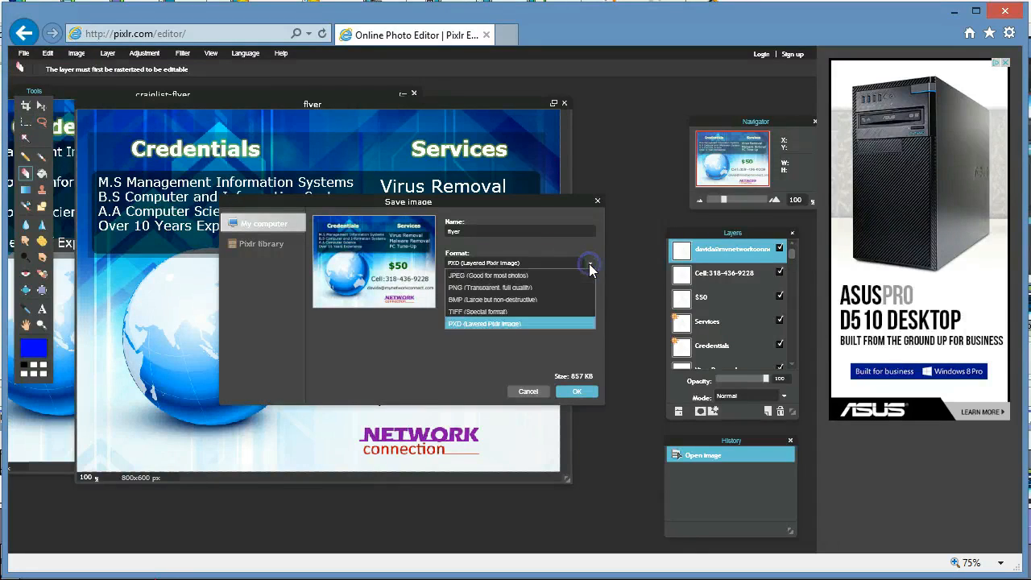
{"action": "left_click", "coordinate": [544, 287]}
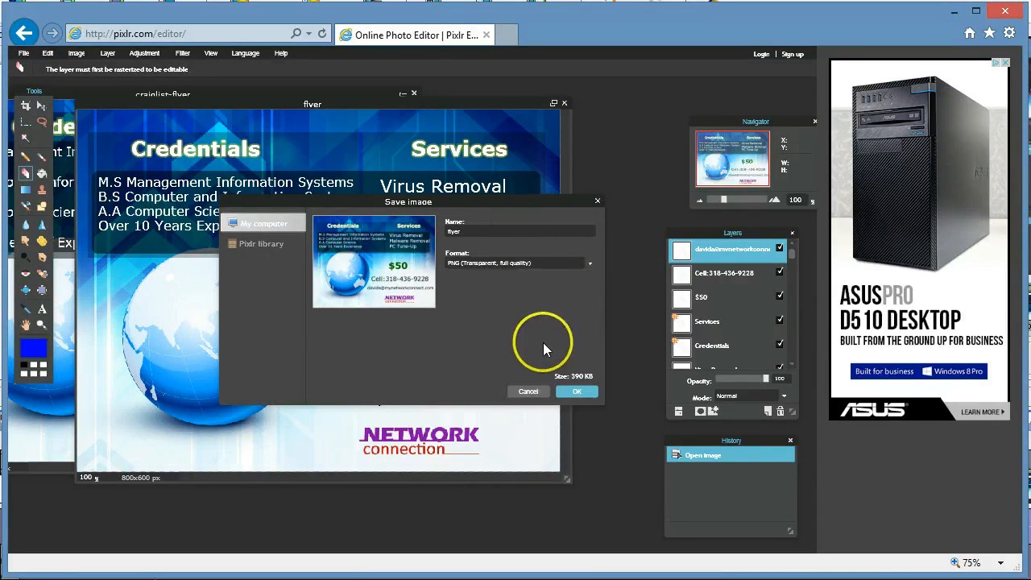
{"action": "left_click", "coordinate": [572, 388]}
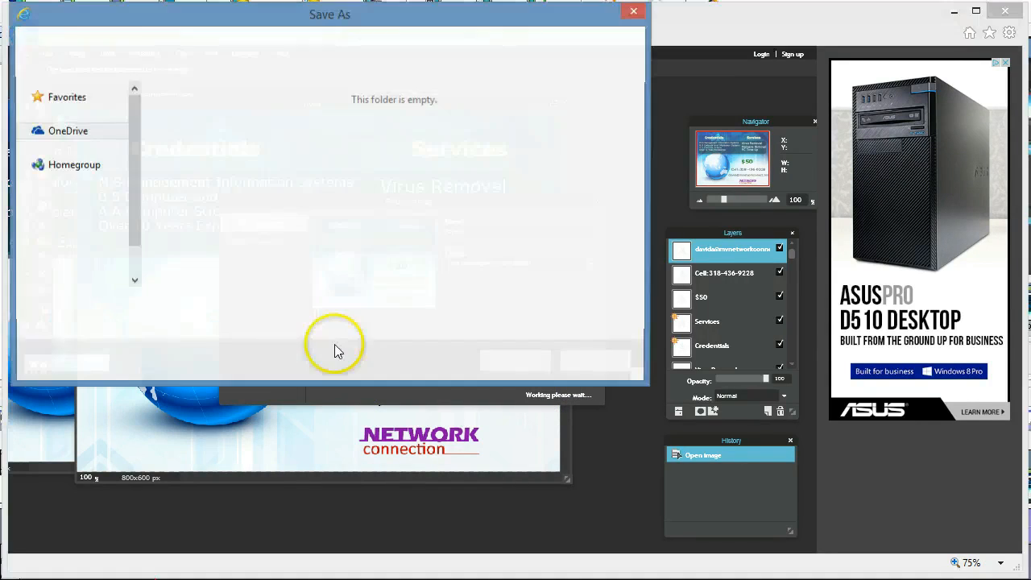
{"action": "left_click", "coordinate": [285, 303]}
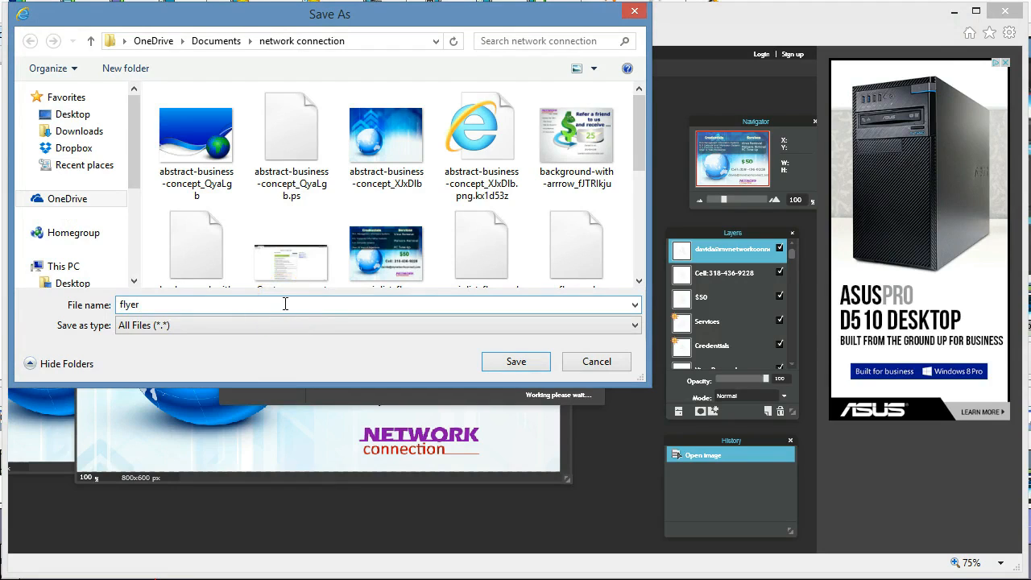
{"action": "type", "text": ".png"}
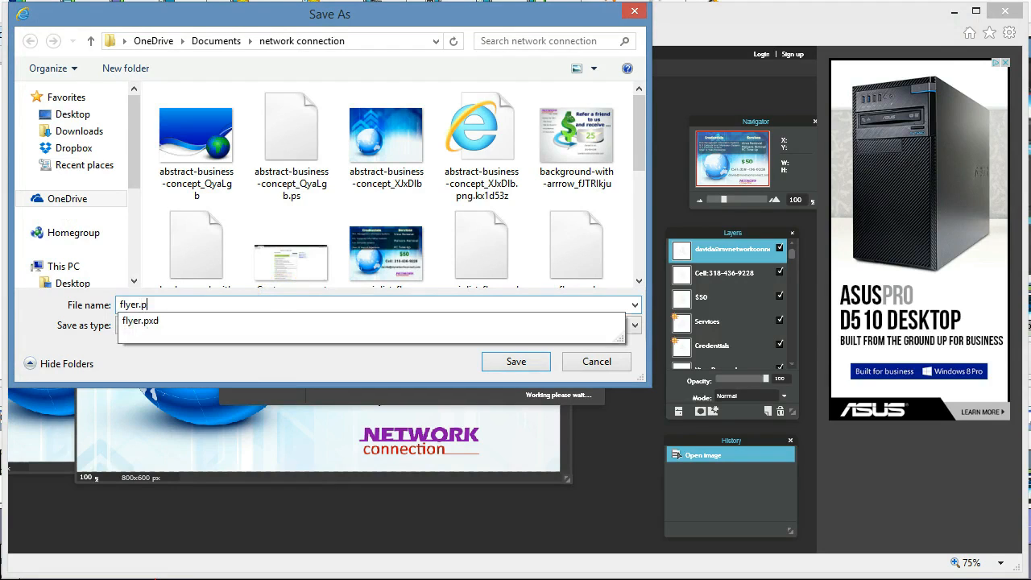
{"action": "left_click", "coordinate": [496, 360]}
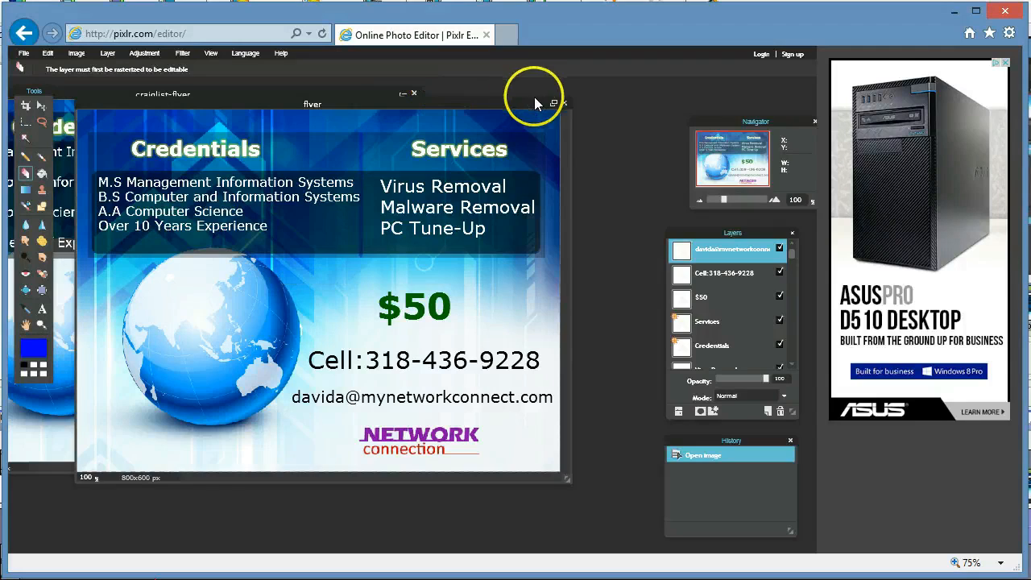
Close the flyer, reopen flyer.pxd and select its separate e-mail text layer.
{"action": "left_click", "coordinate": [567, 105]}
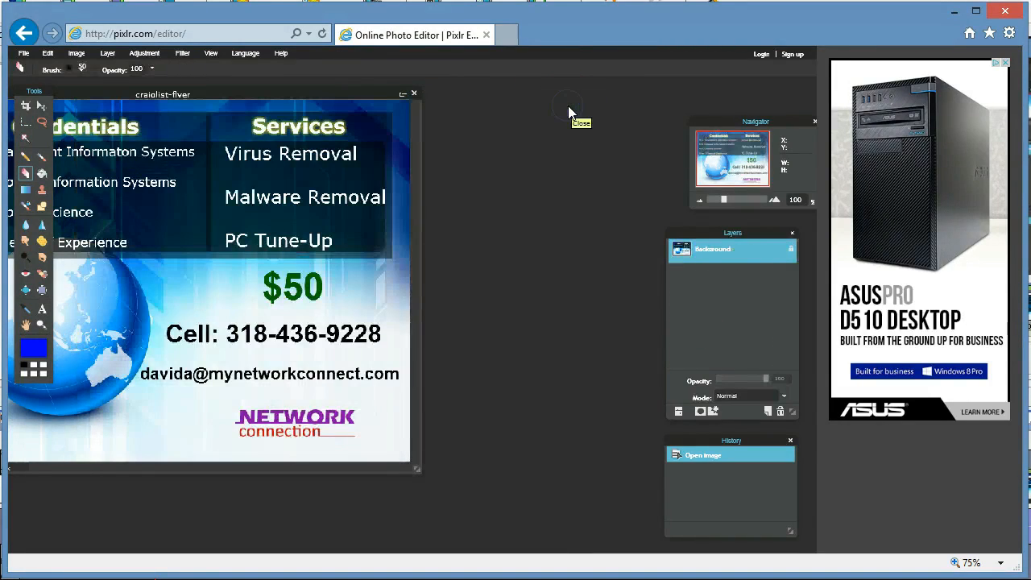
{"action": "left_click", "coordinate": [24, 53]}
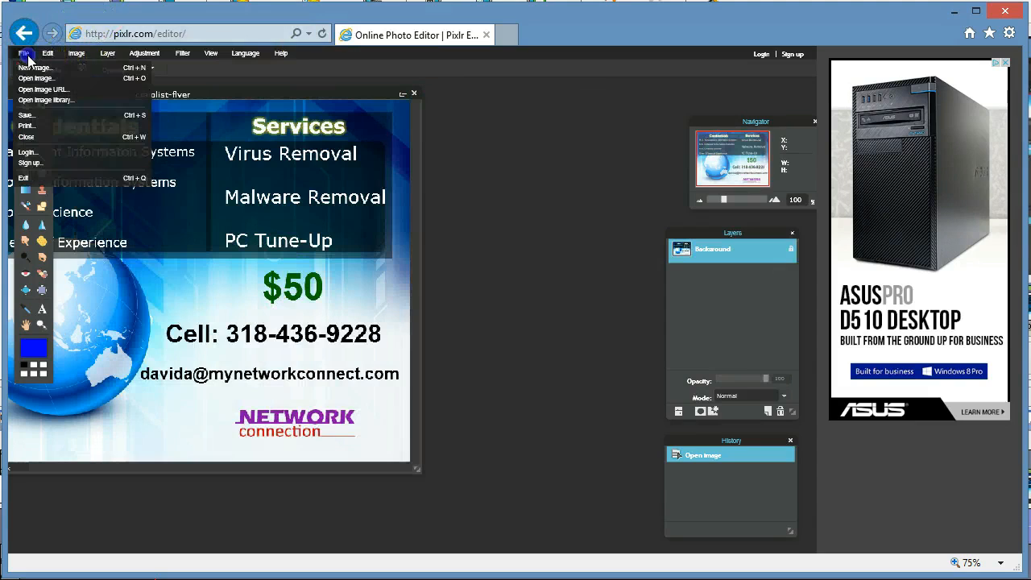
{"action": "left_click", "coordinate": [37, 79]}
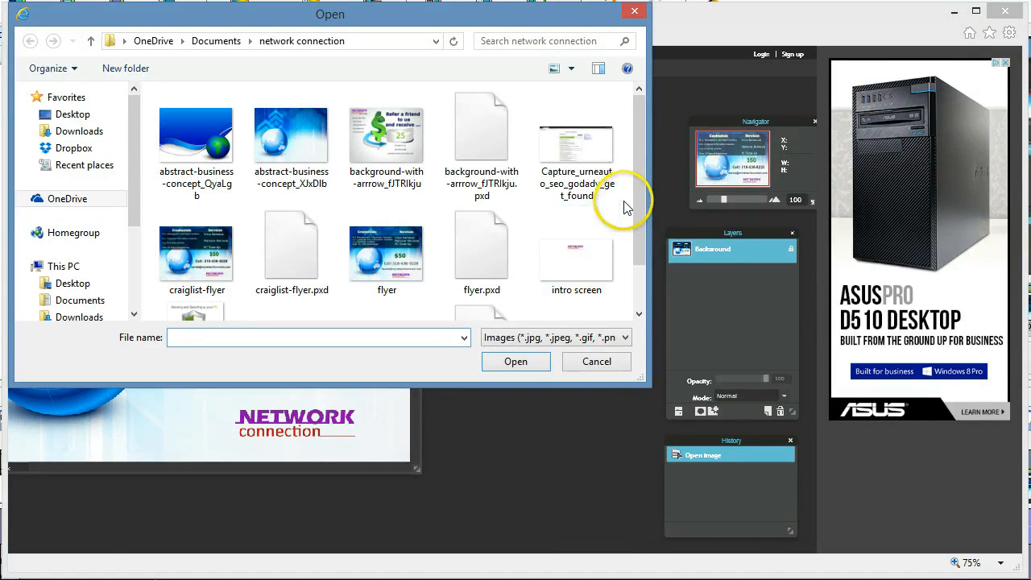
{"action": "double_click", "coordinate": [473, 269]}
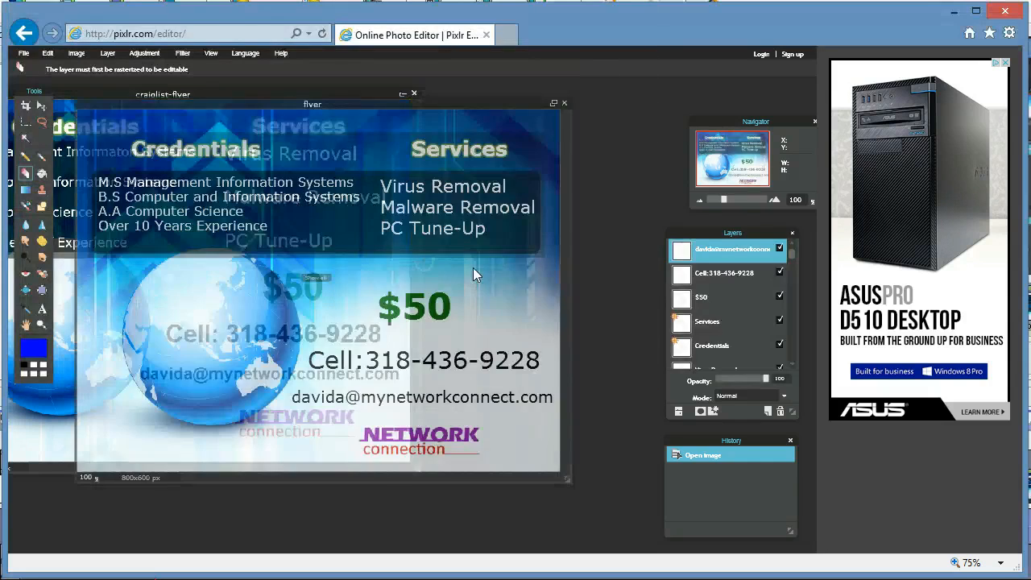
{"action": "left_click", "coordinate": [733, 255]}
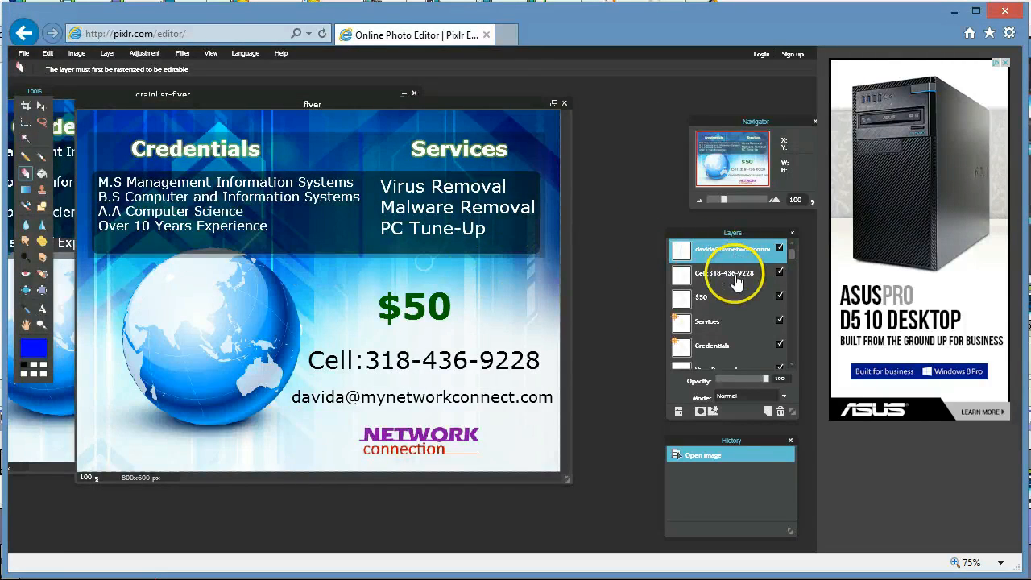